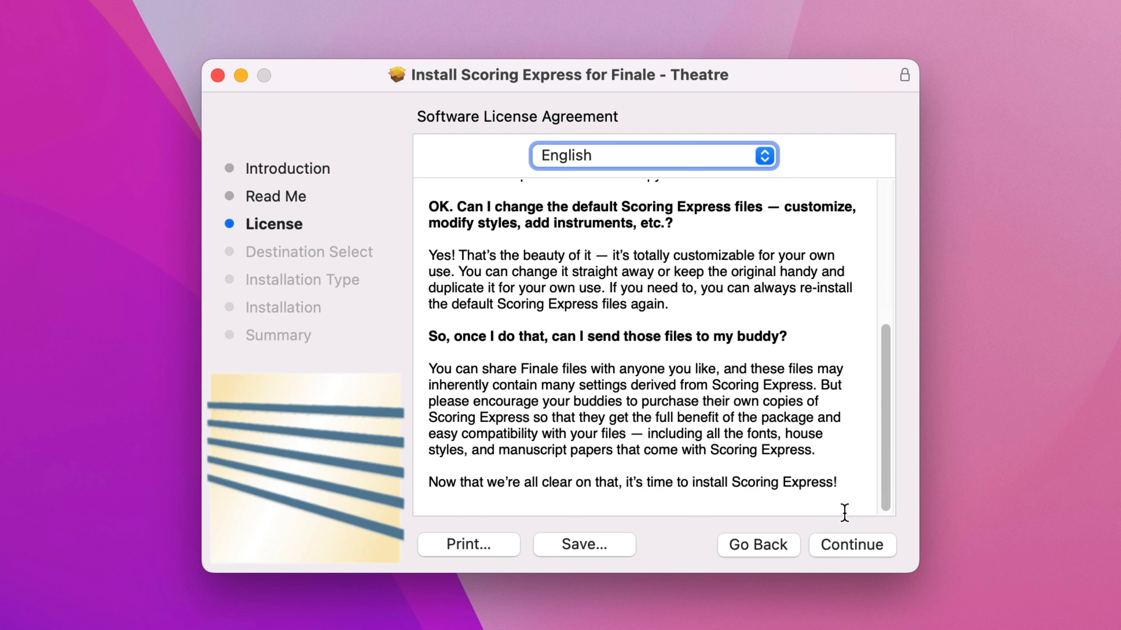
Step: Agree to the Scoring Express for Finale - Theatre licence terms and continue the installation
click(856, 547)
click(811, 385)
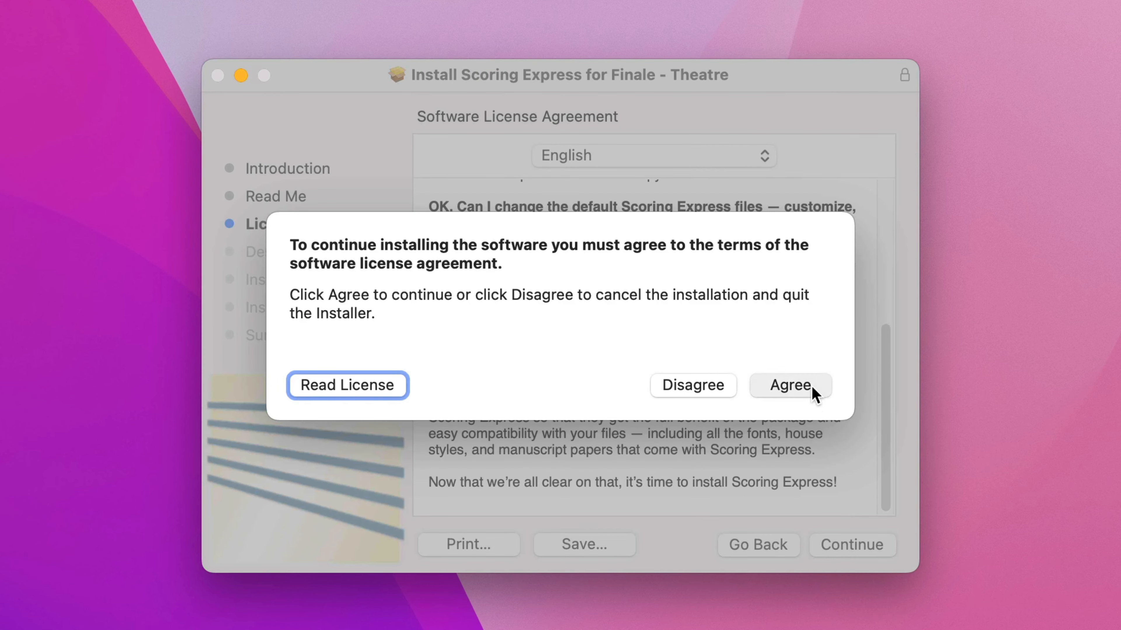
click(852, 540)
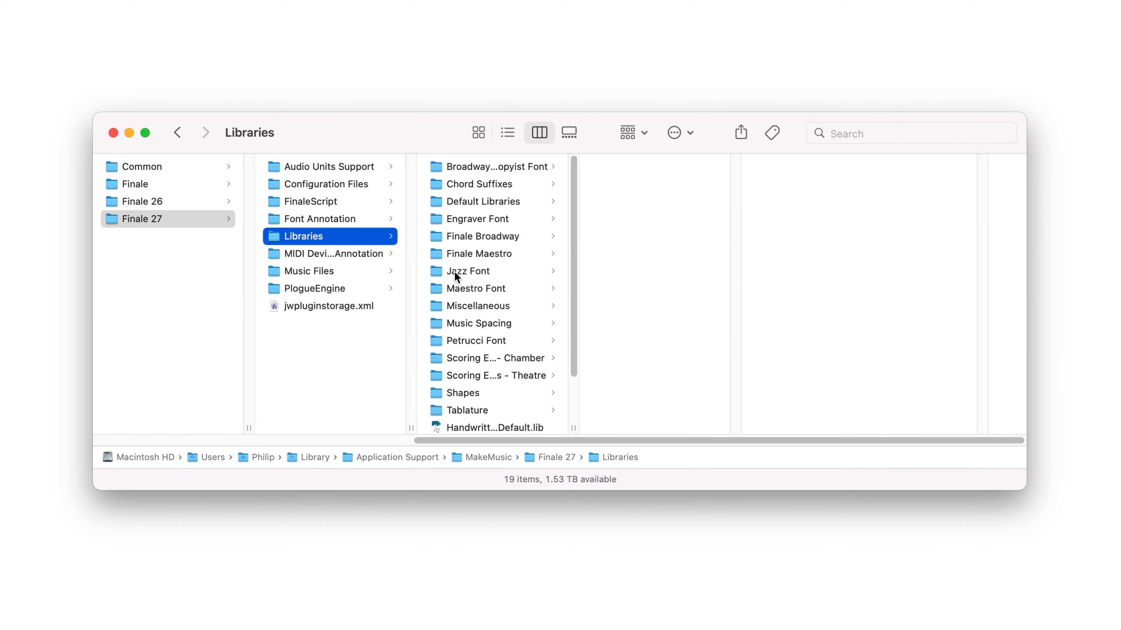
Step: Examine the Scoring Express Chamber and Theatre folders inside Finale 27's Libraries, Document Styles and Templates folders
click(482, 358)
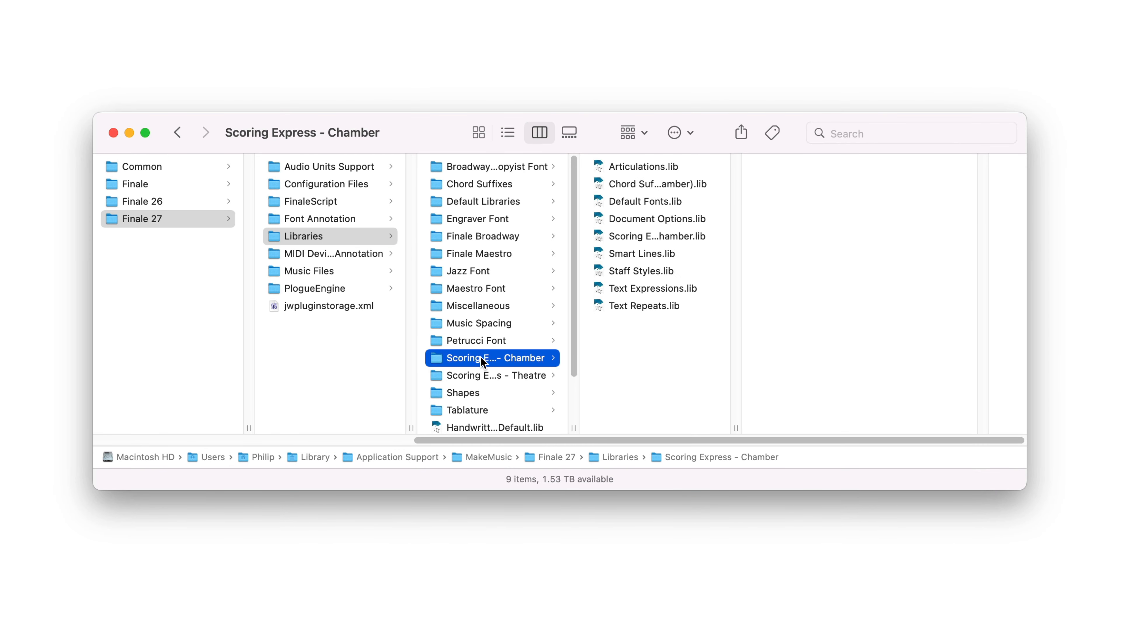
click(482, 375)
click(359, 271)
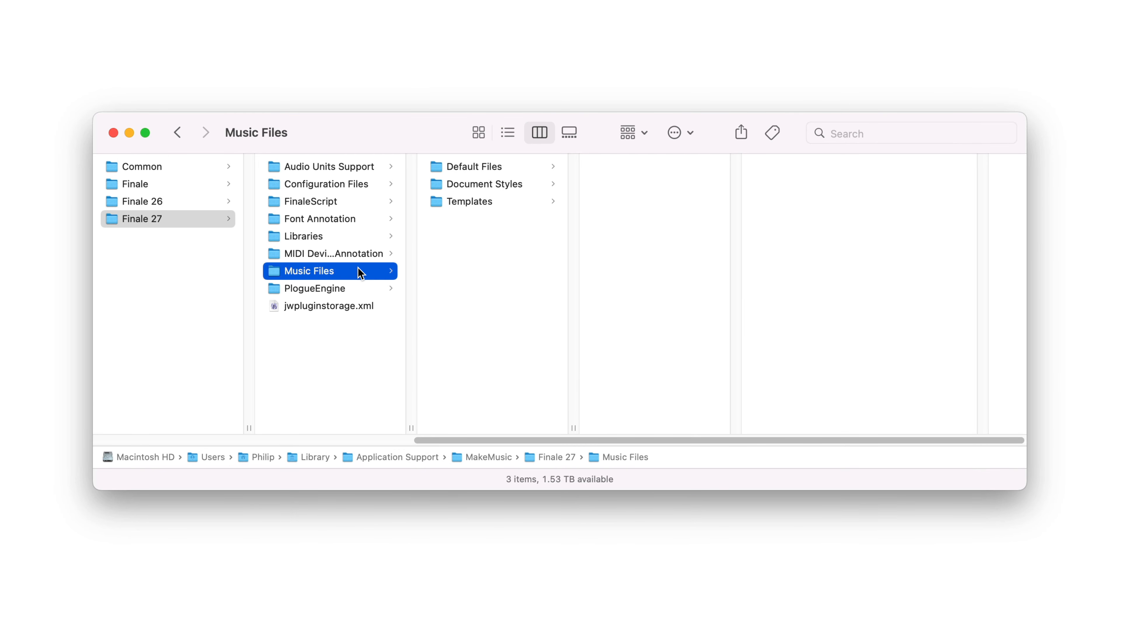
click(483, 188)
click(611, 254)
click(612, 269)
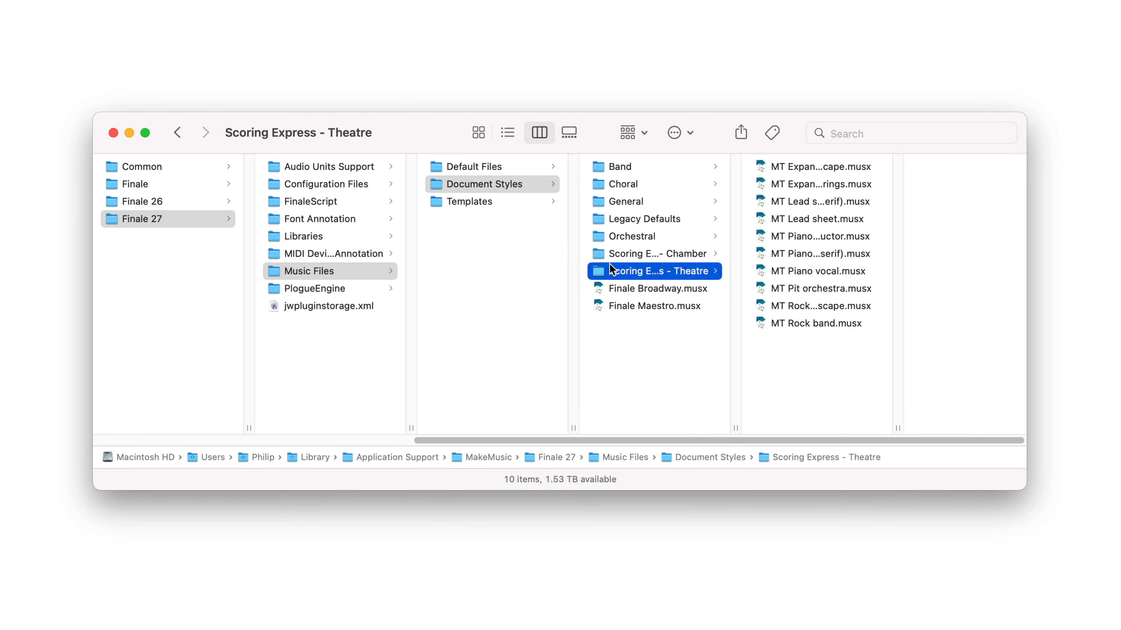
click(521, 201)
click(603, 323)
click(603, 340)
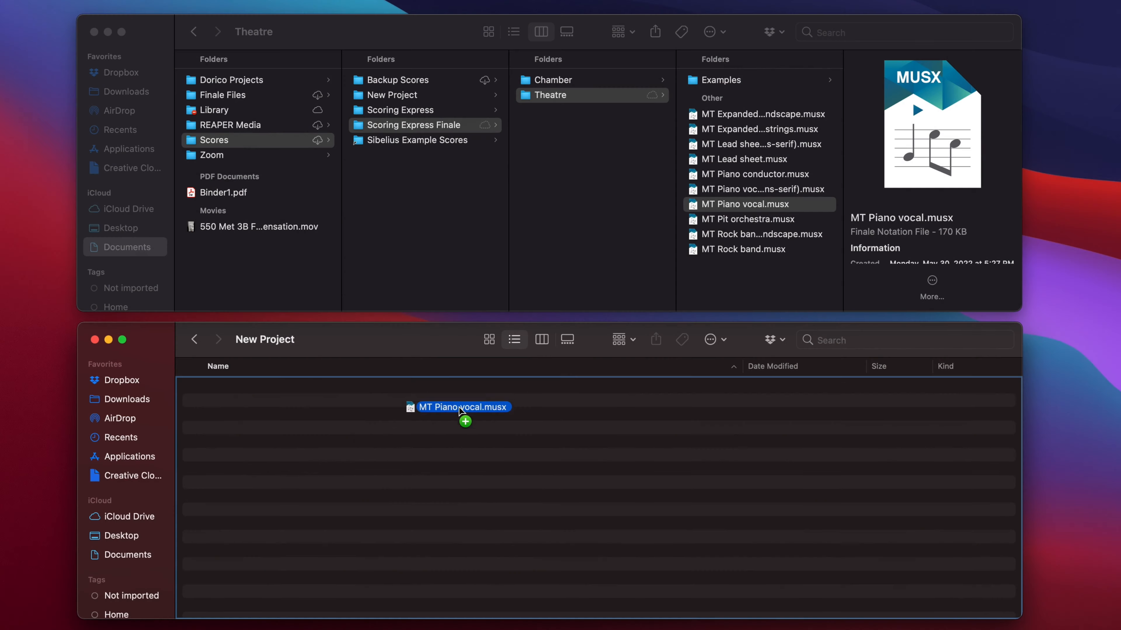
Step: Copy MT Piano vocal.musx into the New Project folder as My Broadway Song.musx and open the copy
drag(460, 411, 403, 445)
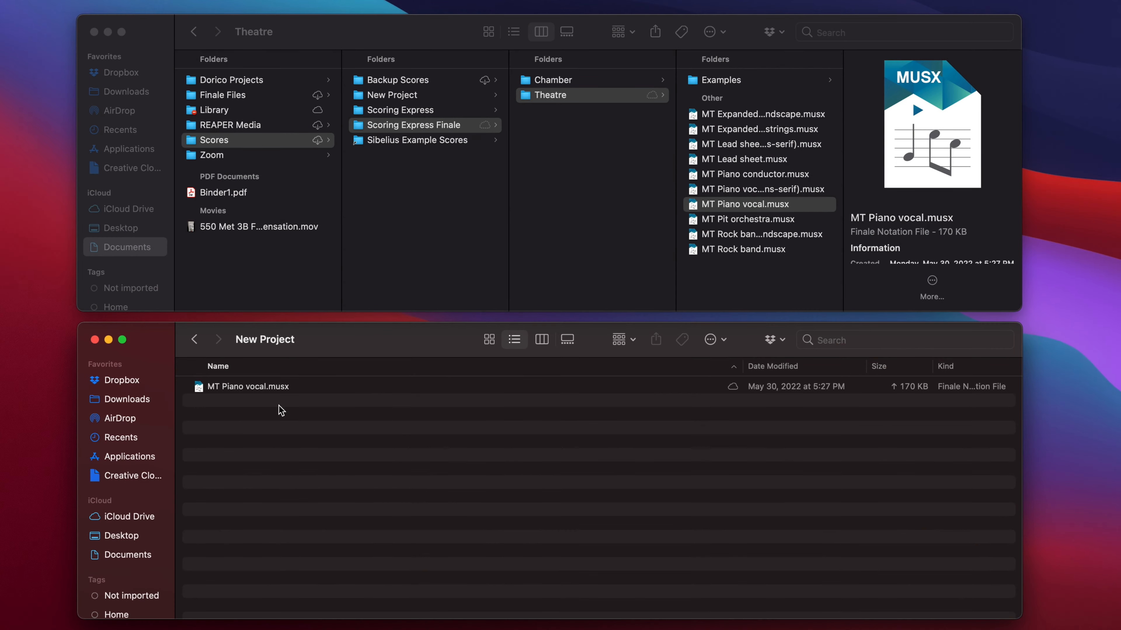
click(238, 393)
key(Return)
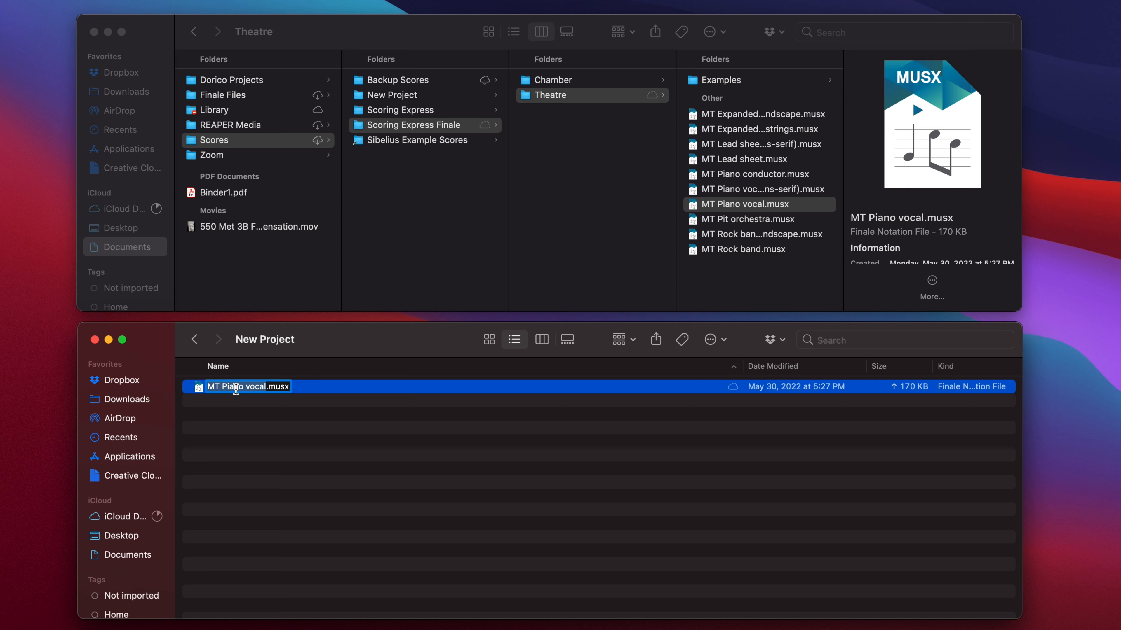
text(My Broadw)
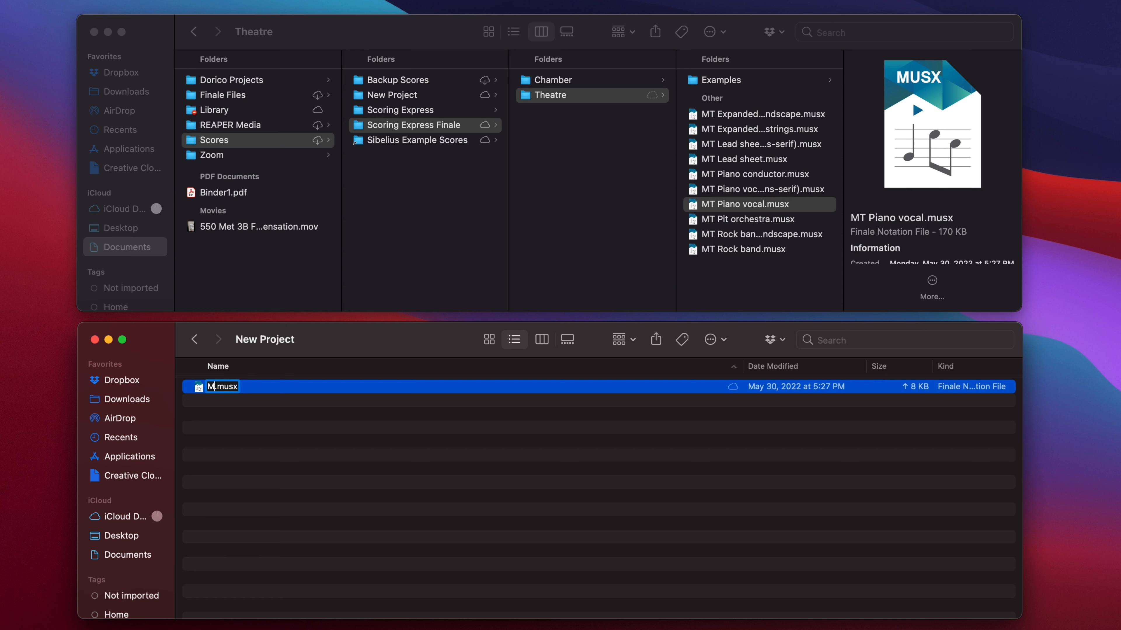
text(ay Song)
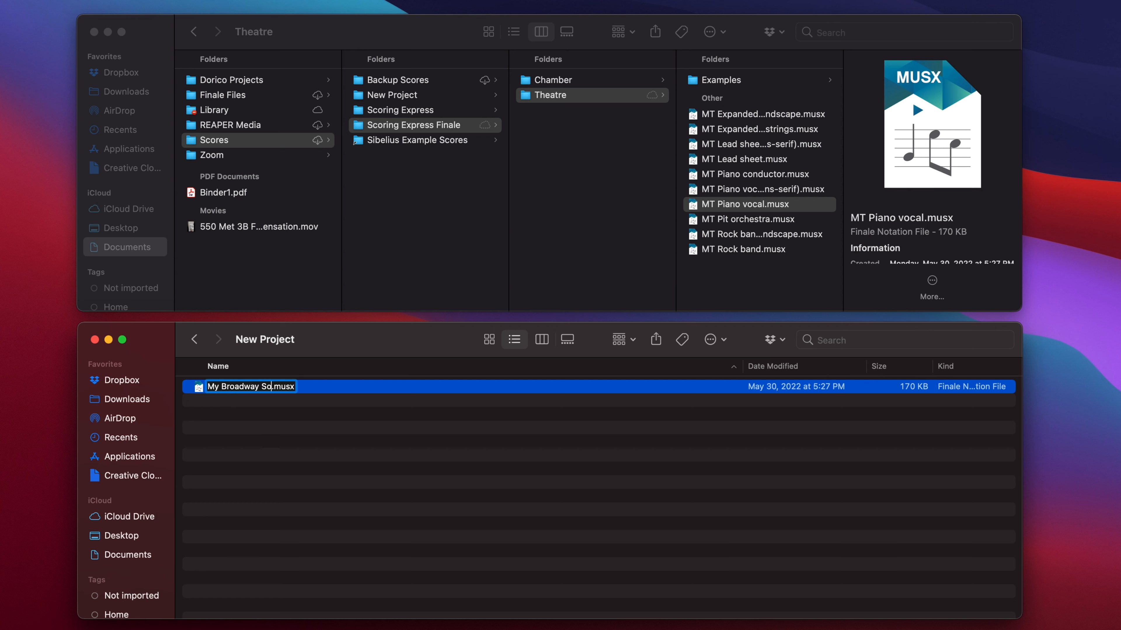
key(Return)
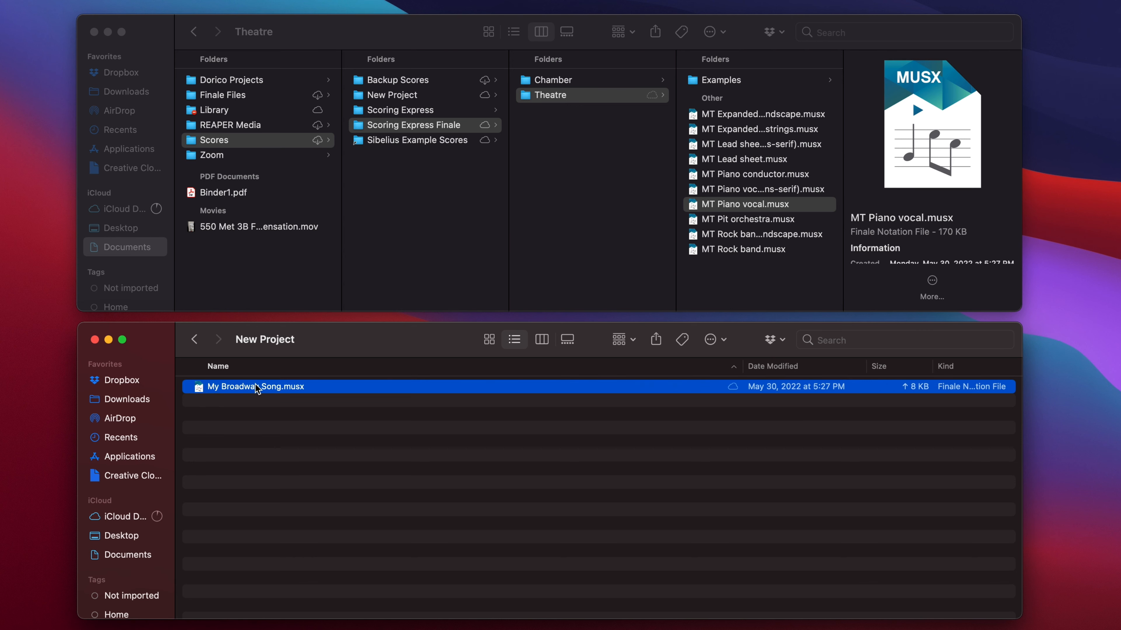
double_click(256, 386)
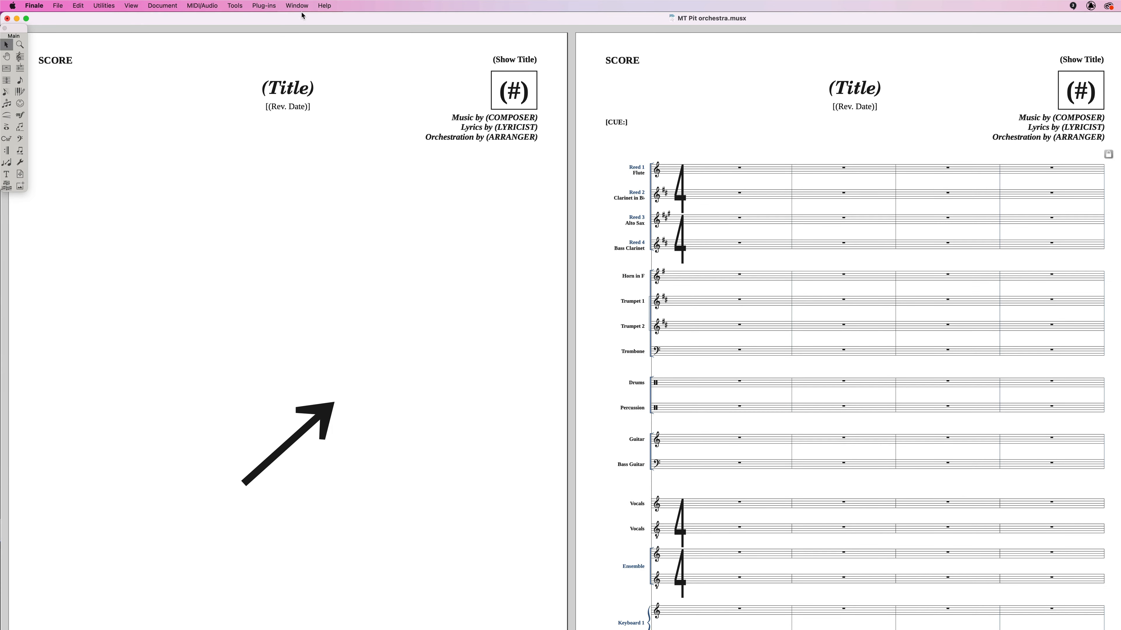
Step: Set the title of MT Pit orchestra.musx to My Composition in the ScoreManager's file info
click(236, 5)
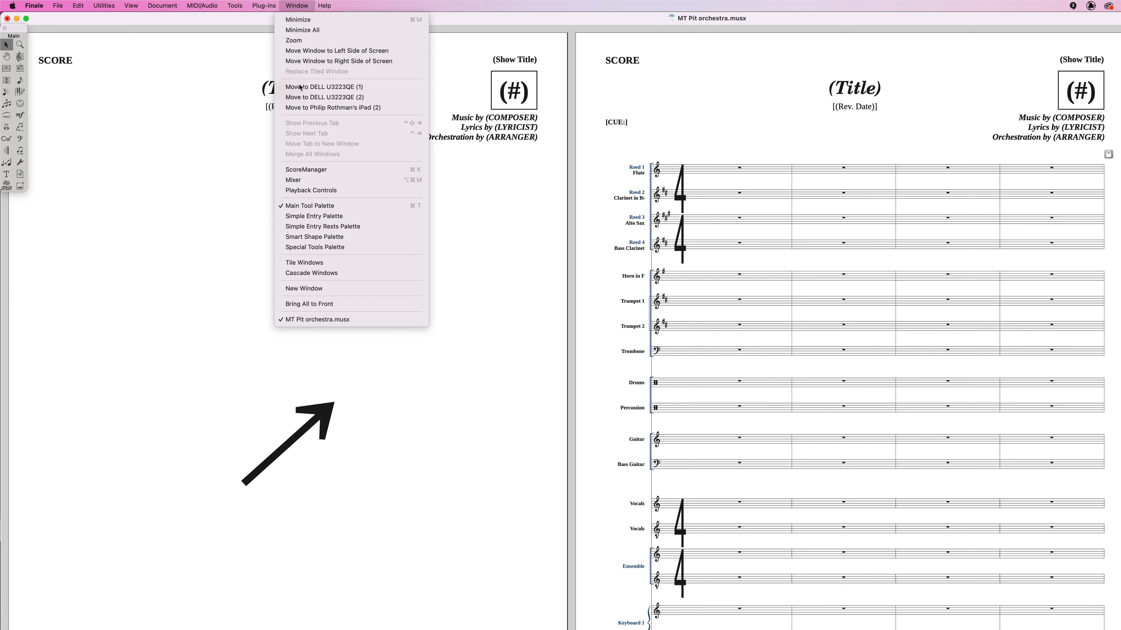
click(299, 169)
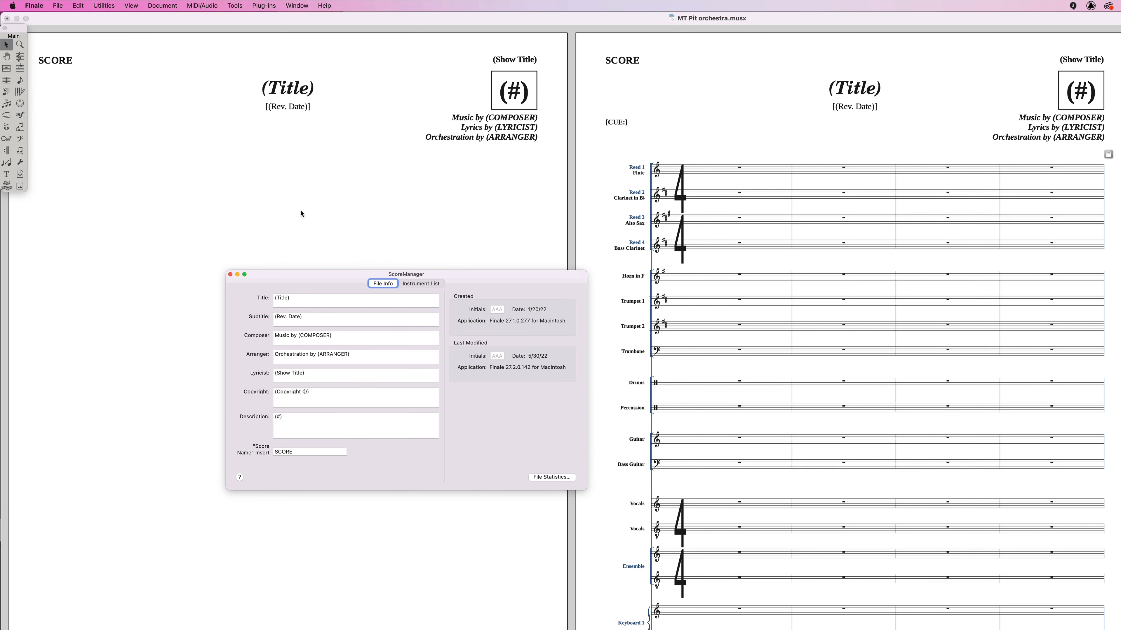
click(301, 295)
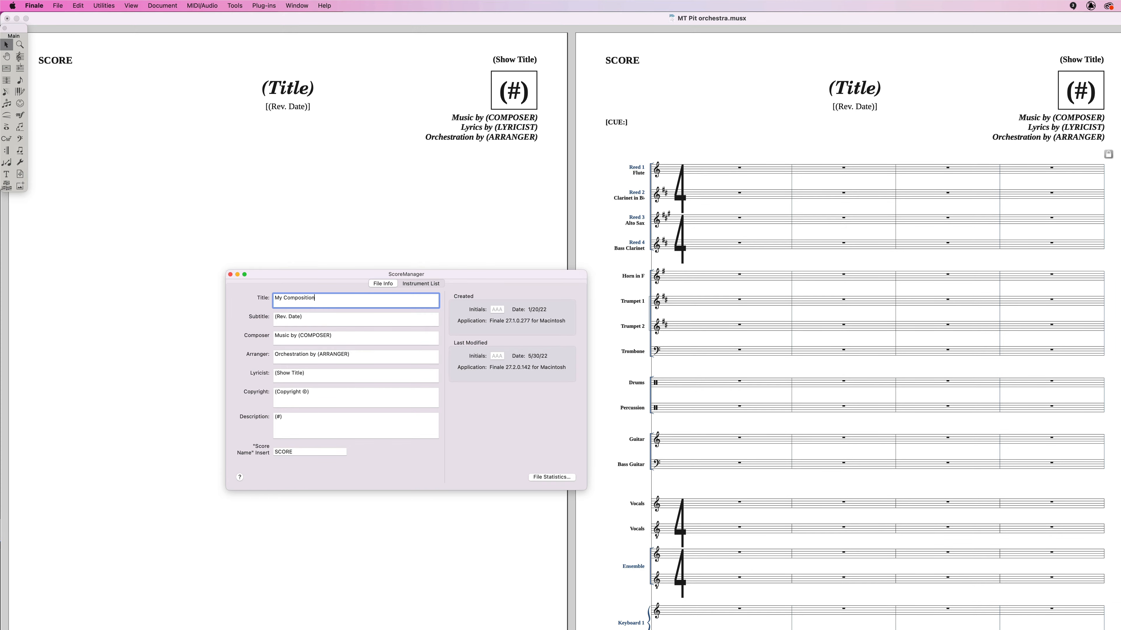
key(Tab)
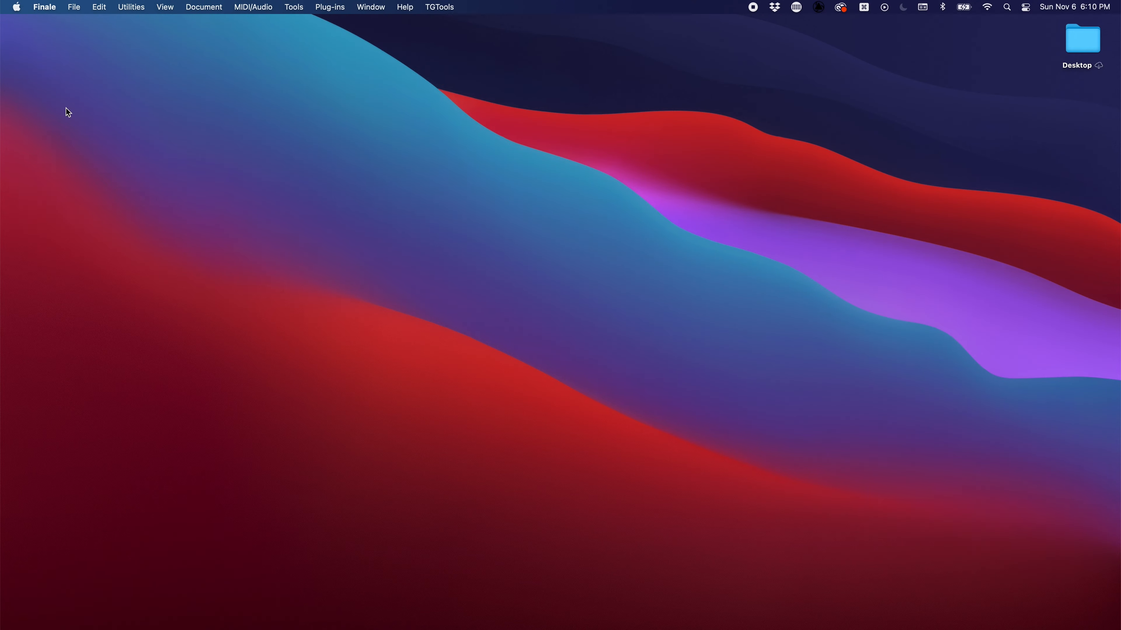
Step: Create a new document from the Scoring Express - Theatre template MT Piano vocal.musx, leaving the score information as it is
click(83, 6)
mouse_move(91, 36)
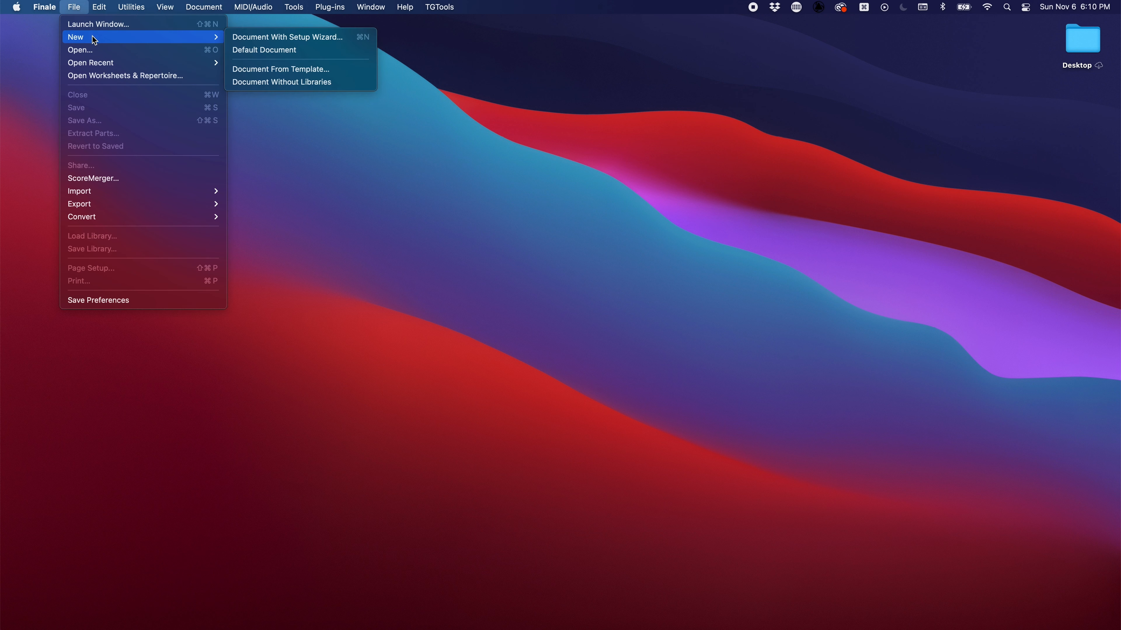
click(352, 71)
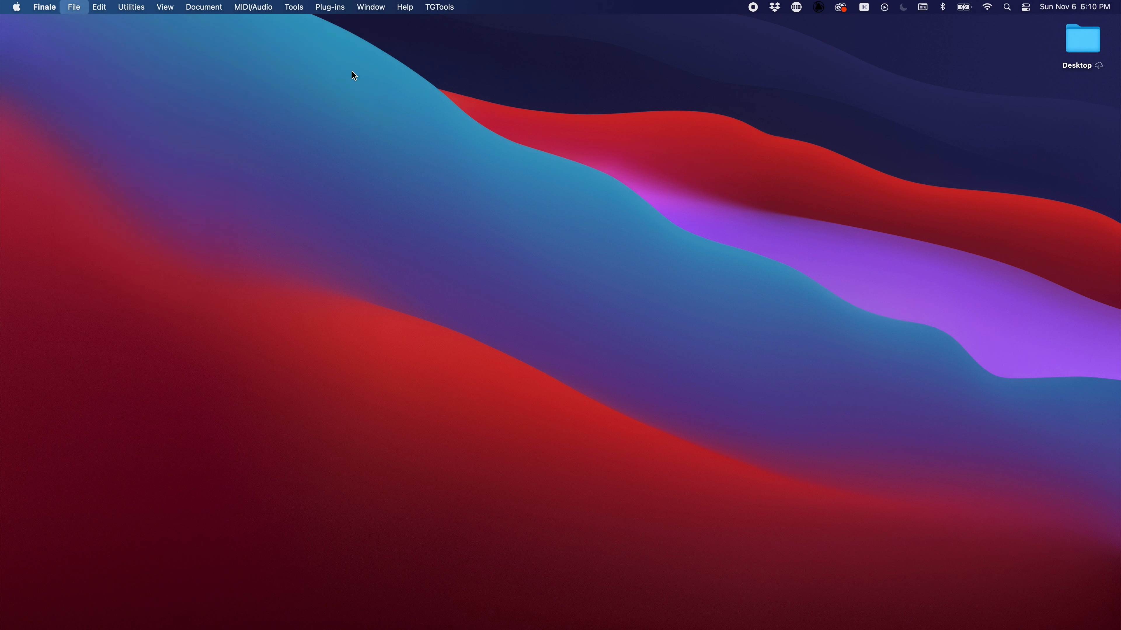
click(820, 293)
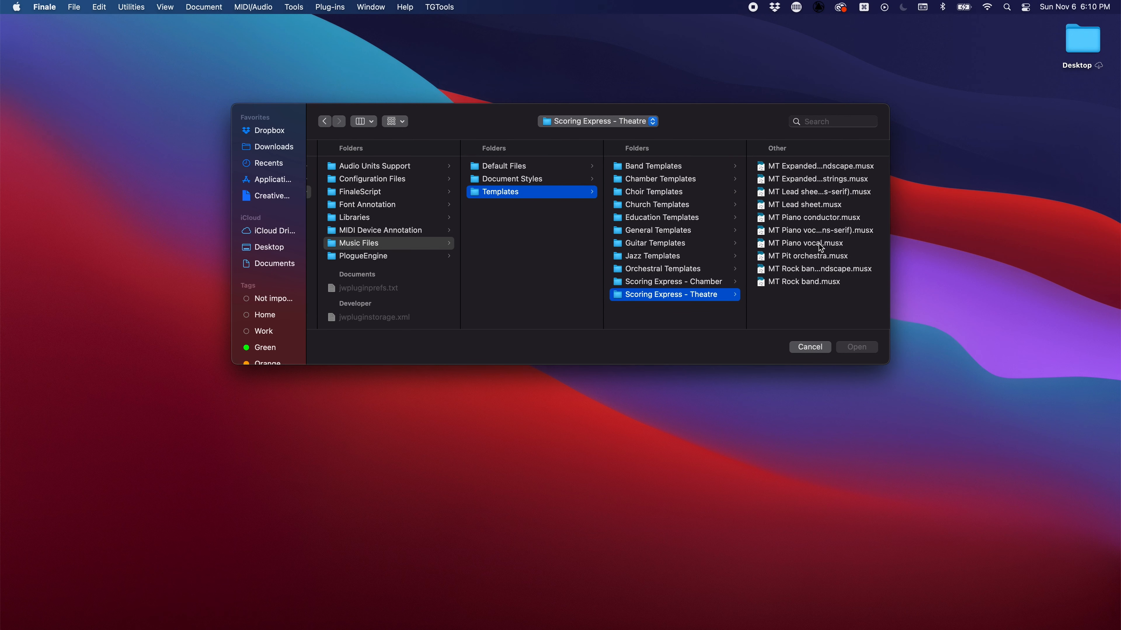
double_click(820, 244)
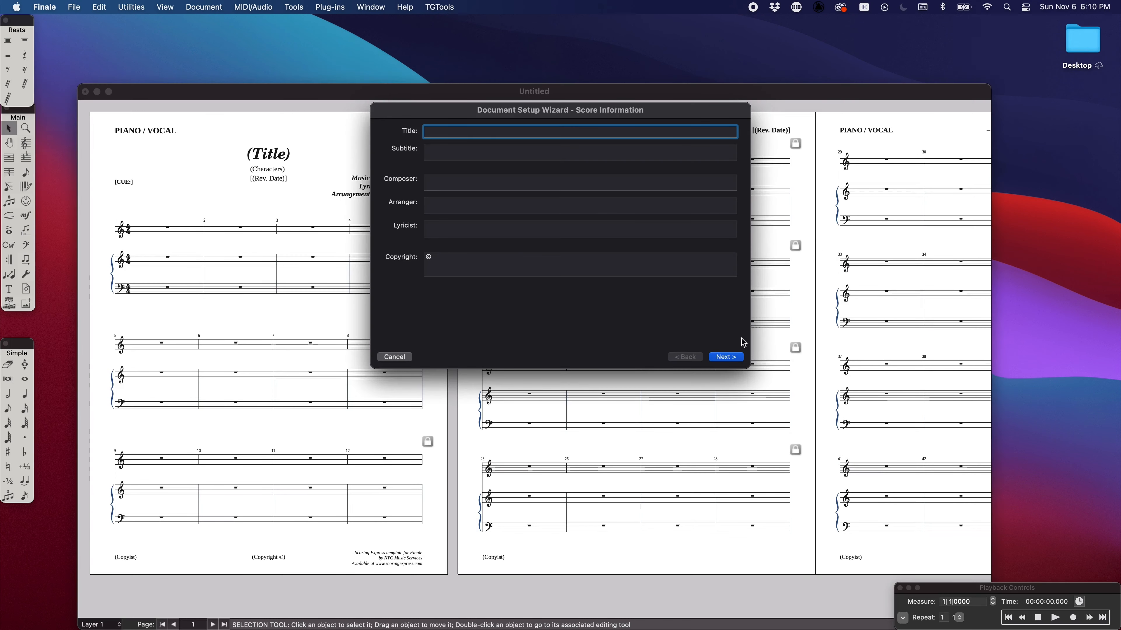
click(725, 357)
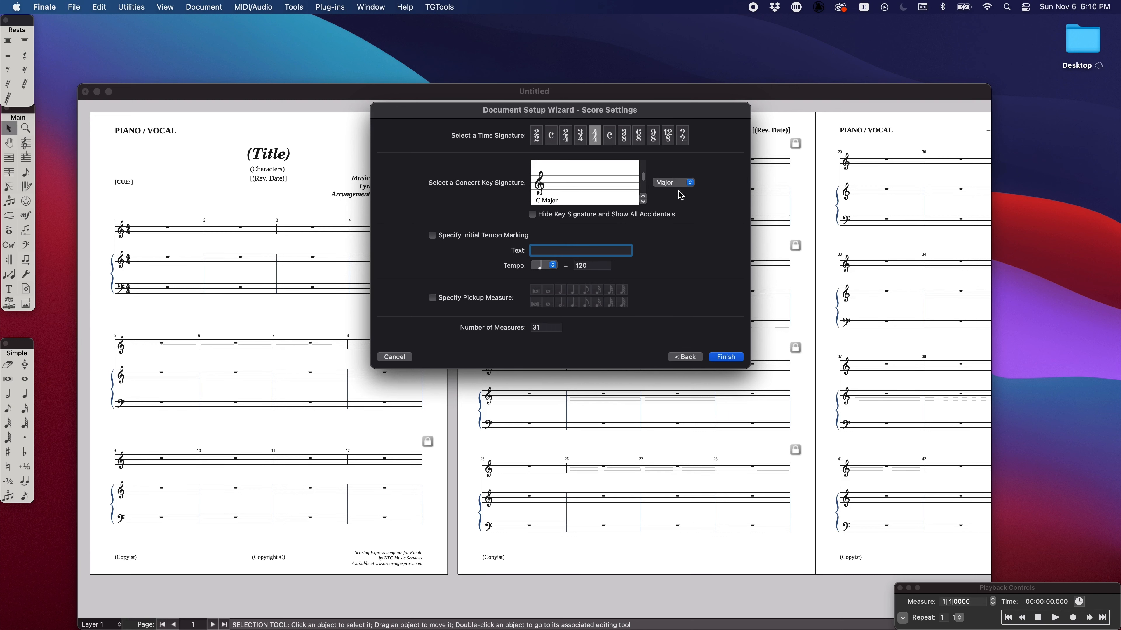
Step: Set the new score to cut time and D major, and finish the document setup
click(639, 135)
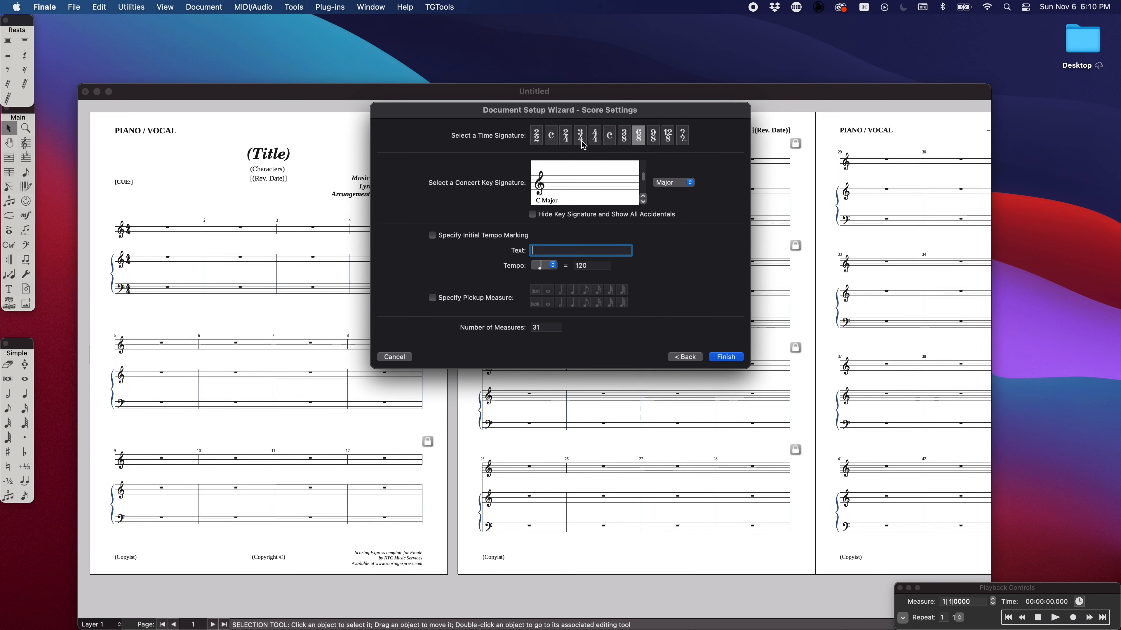
click(552, 136)
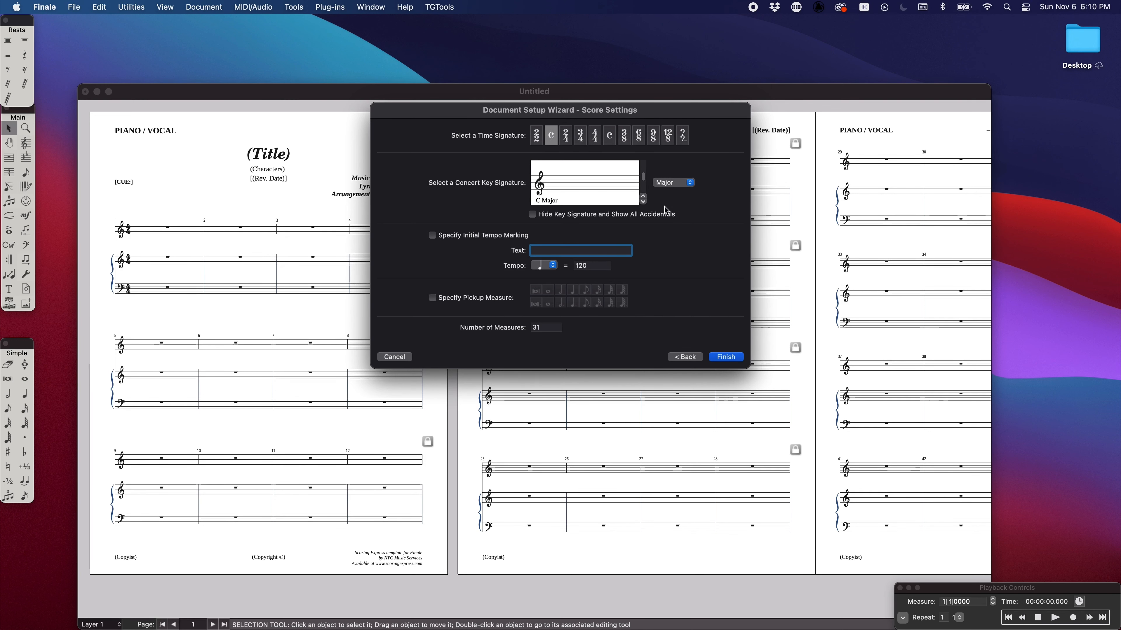
click(642, 196)
click(642, 195)
click(715, 357)
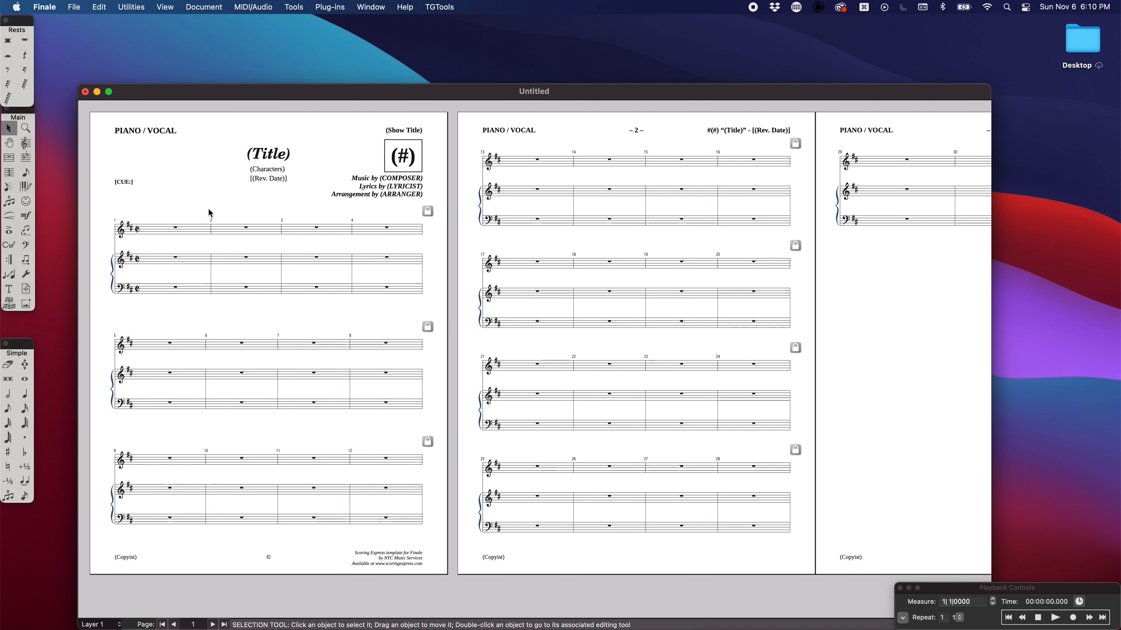
Step: Set the score's title to My Broadway Song and its subtitle to Rev. 11/6/22 in the ScoreManager
click(354, 6)
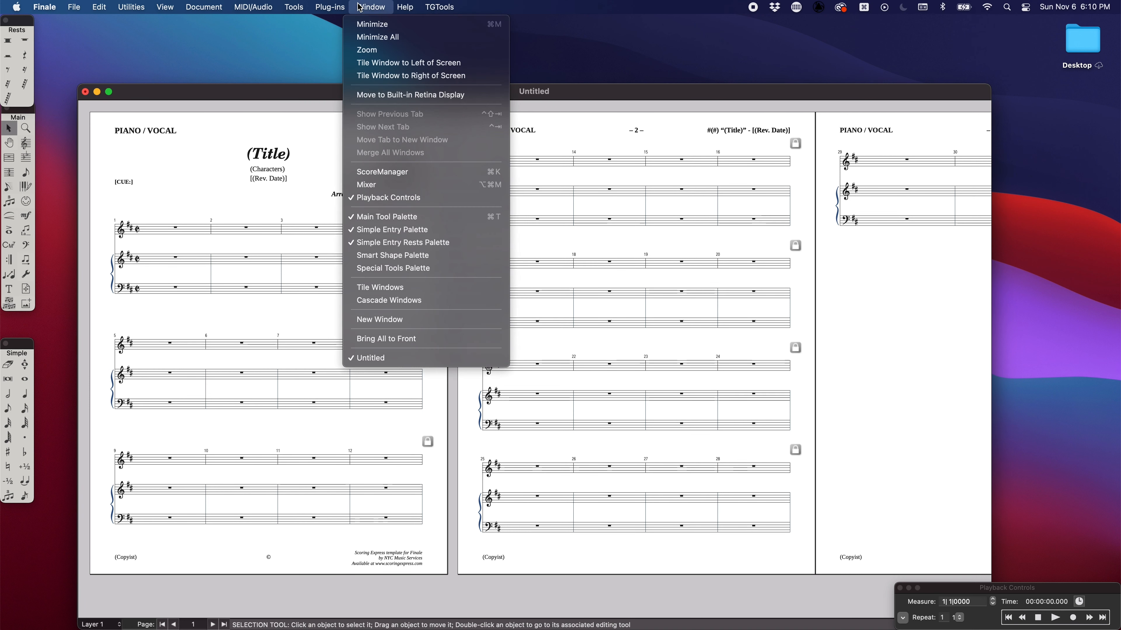
click(398, 173)
text(My Broadway S)
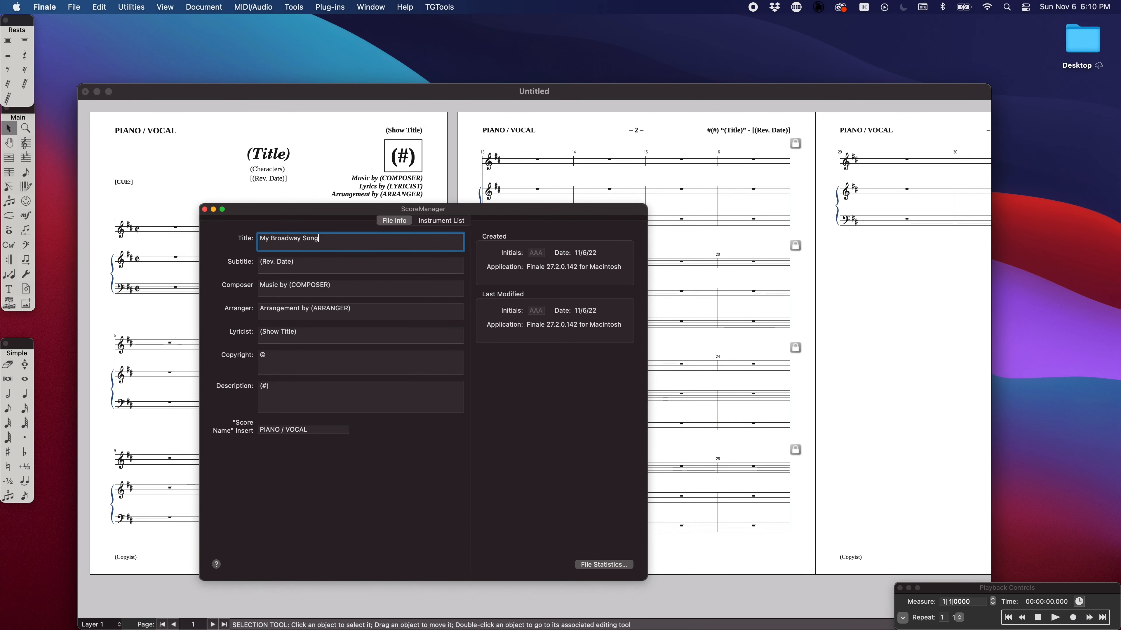
text(ong)
key(Tab)
text(Rev. 11/6/22)
key(Tab)
Step: Replace the placeholders in the music, lyrics and arrangement credits with the composer's, lyricist's and arranger's names
drag(331, 285, 289, 293)
text(JONNY COMPOSER Lyrics by JEANIE LYRICIST)
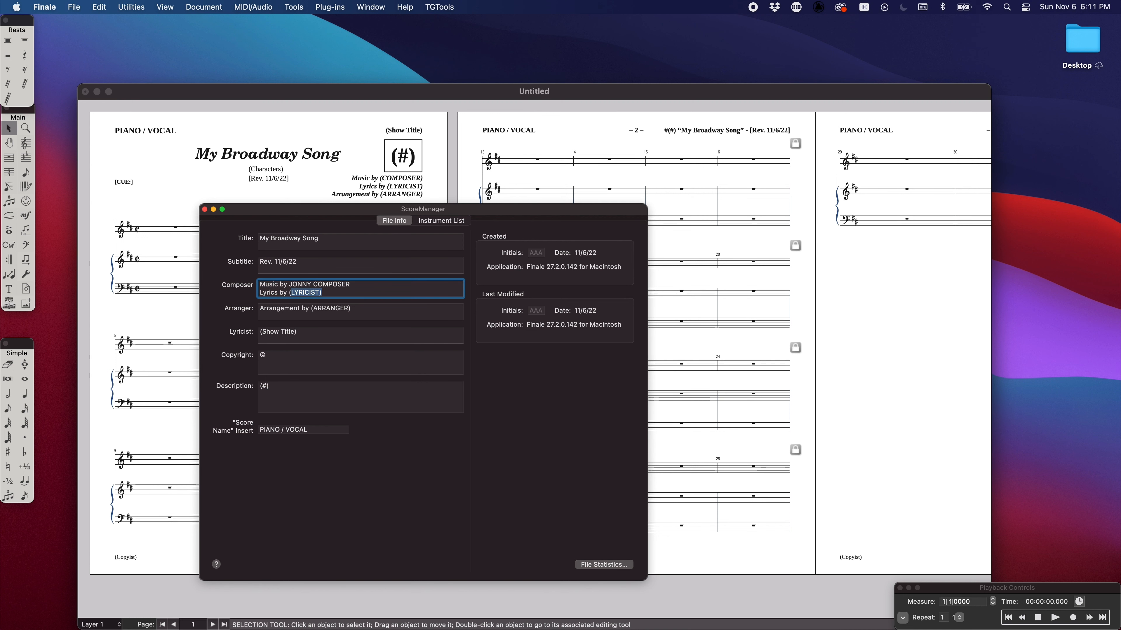
click(357, 311)
drag(358, 310, 309, 308)
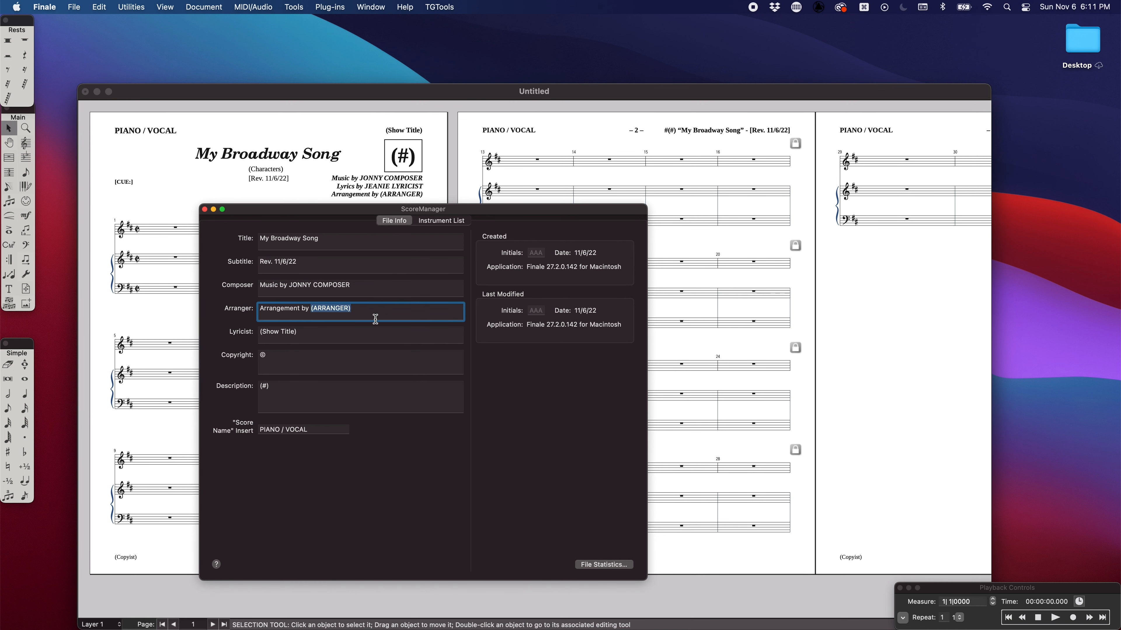
text(MR. ARRANGER)
Step: Enter My Broadway Show as the show title, 2022 as the copyright year and 1 as the song number in the file info
key(Tab)
text(My Broadway Show)
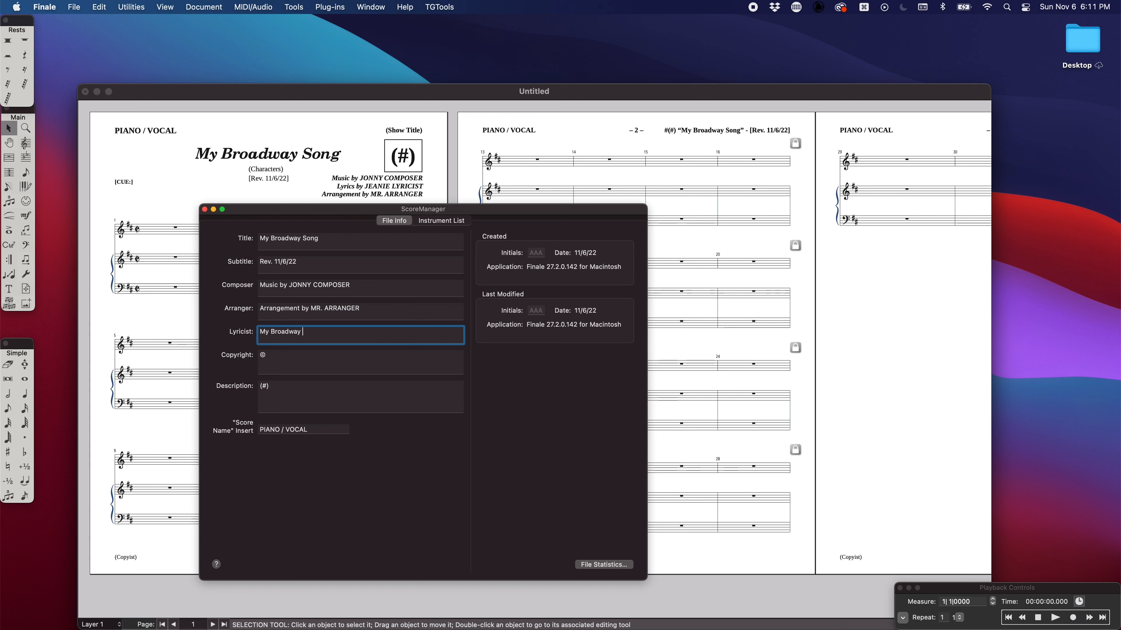
key(Tab)
text(2022)
key(Tab)
text(1)
click(205, 209)
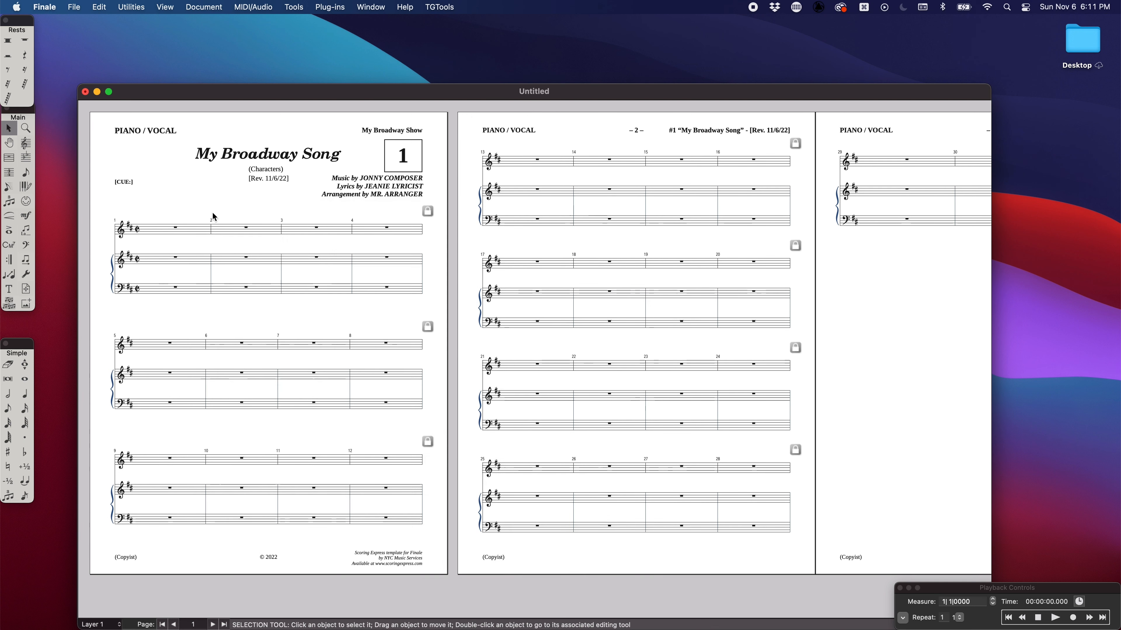
Step: Delete the (Characters) line from the text block beneath the song title
double_click(275, 178)
key(shift+Down)
key(BackSpace)
key(Escape)
key(Escape)
Step: Hide the [CUE:] text above the first system and the (Copyist) text in the first page's footer
right_click(121, 181)
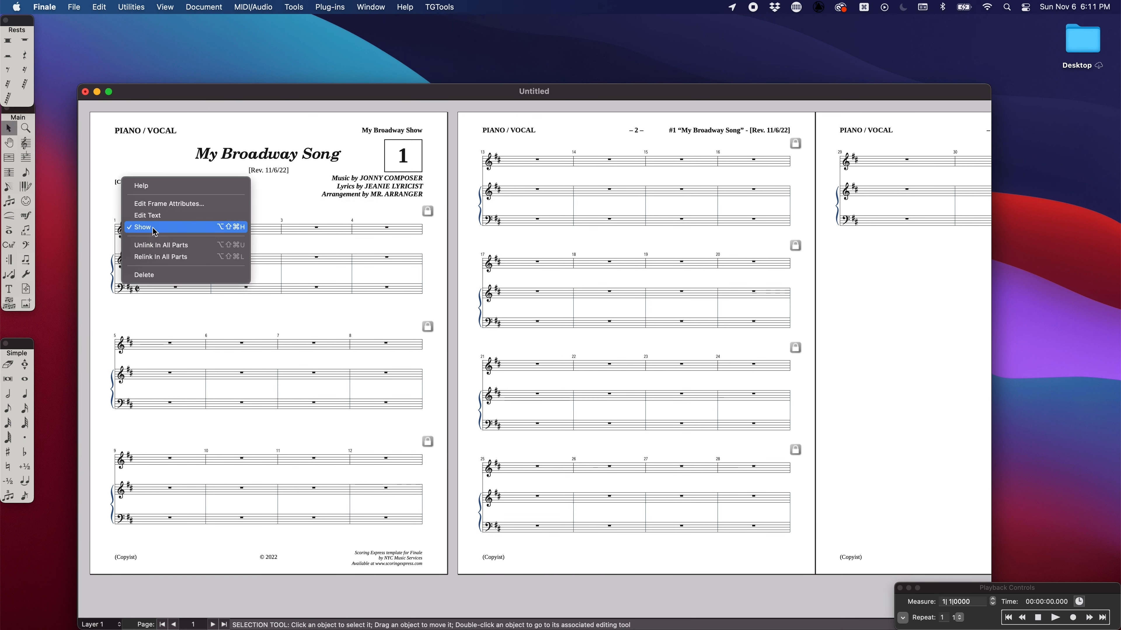
click(152, 228)
right_click(130, 557)
click(158, 605)
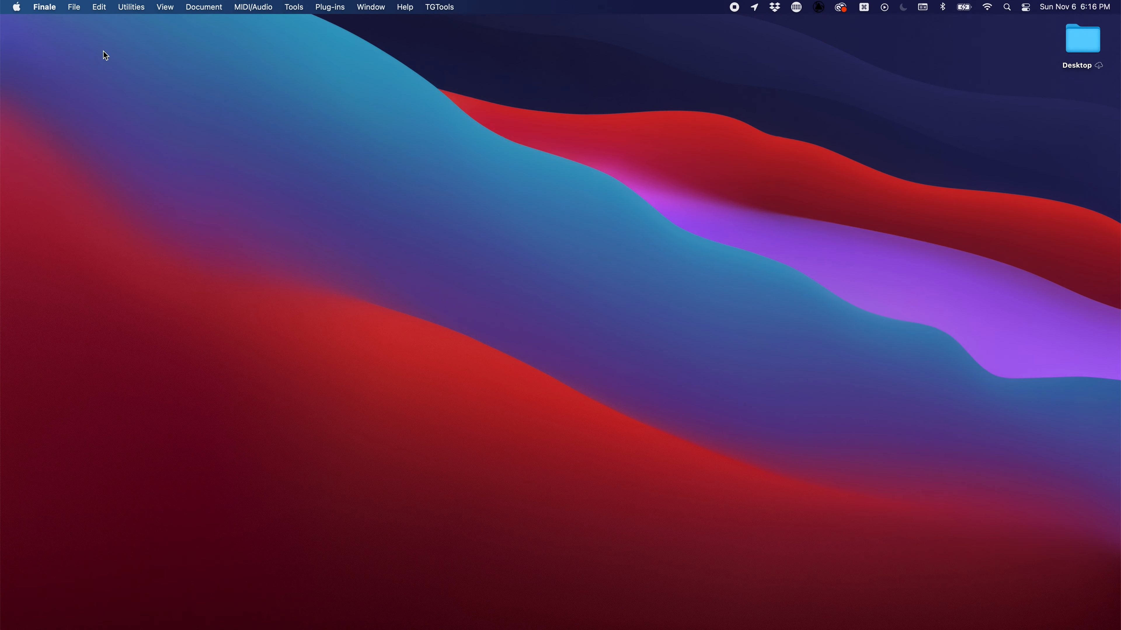
Step: Start a new document in the Setup Wizard with the Jazz Band ensemble and the MT Pit orchestra document style from Scoring Express - Theatre
click(78, 7)
mouse_move(164, 36)
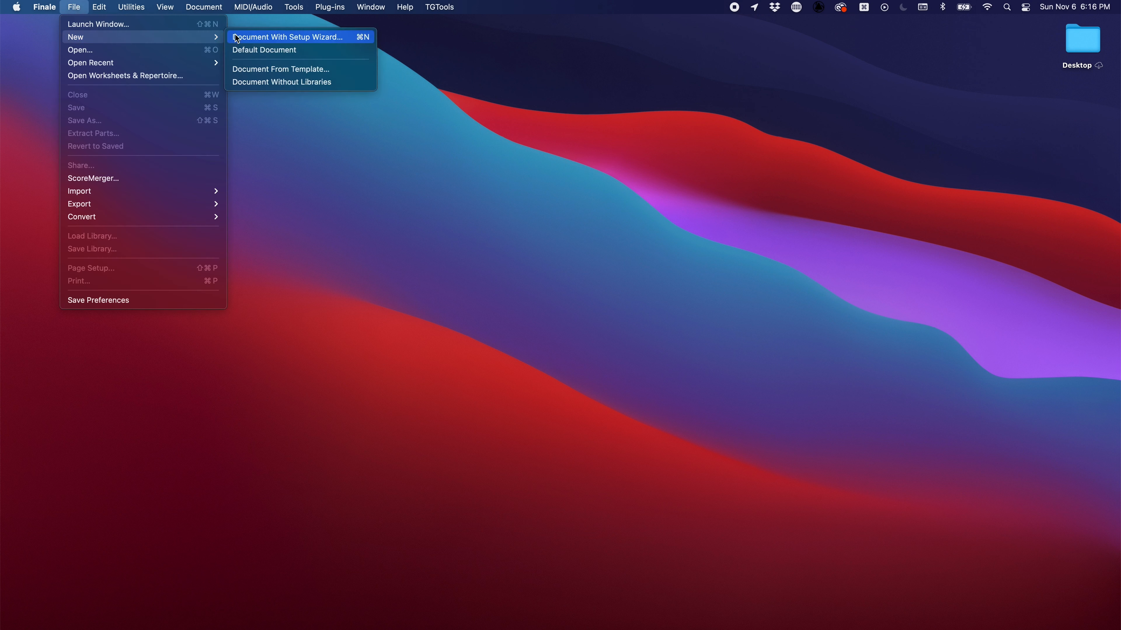
click(363, 41)
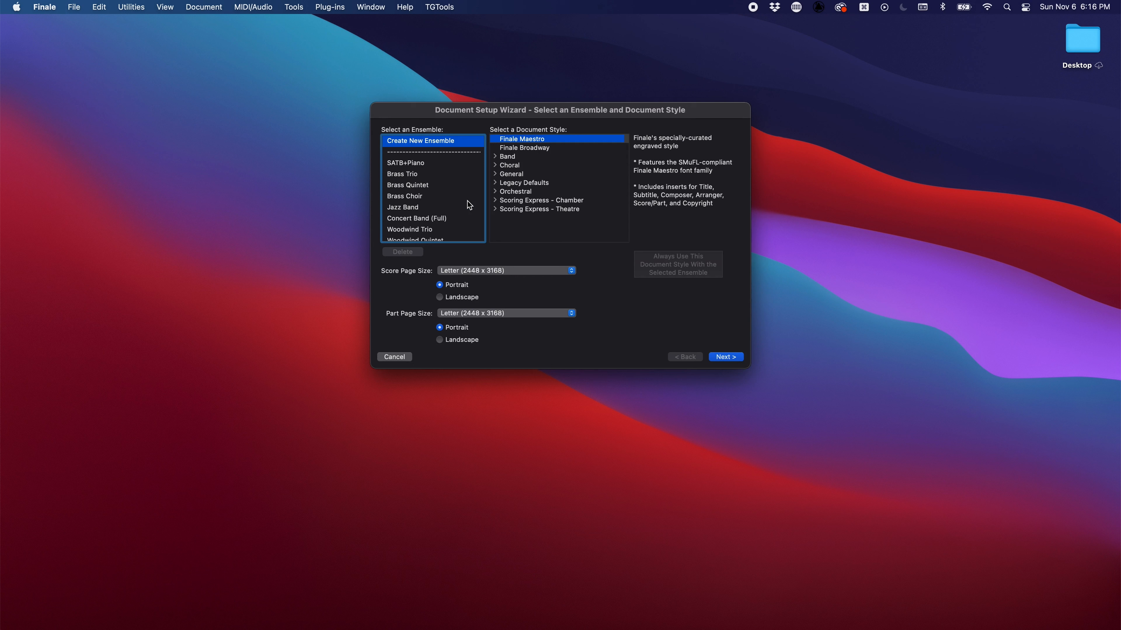
click(417, 208)
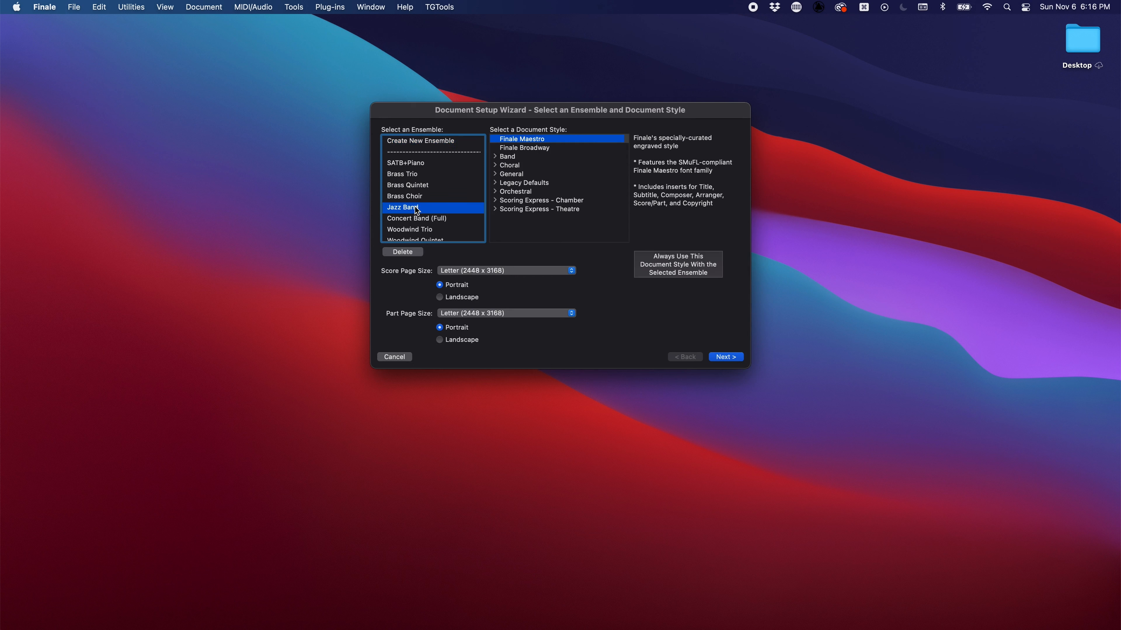
click(495, 209)
scroll(521, 223, down, 5)
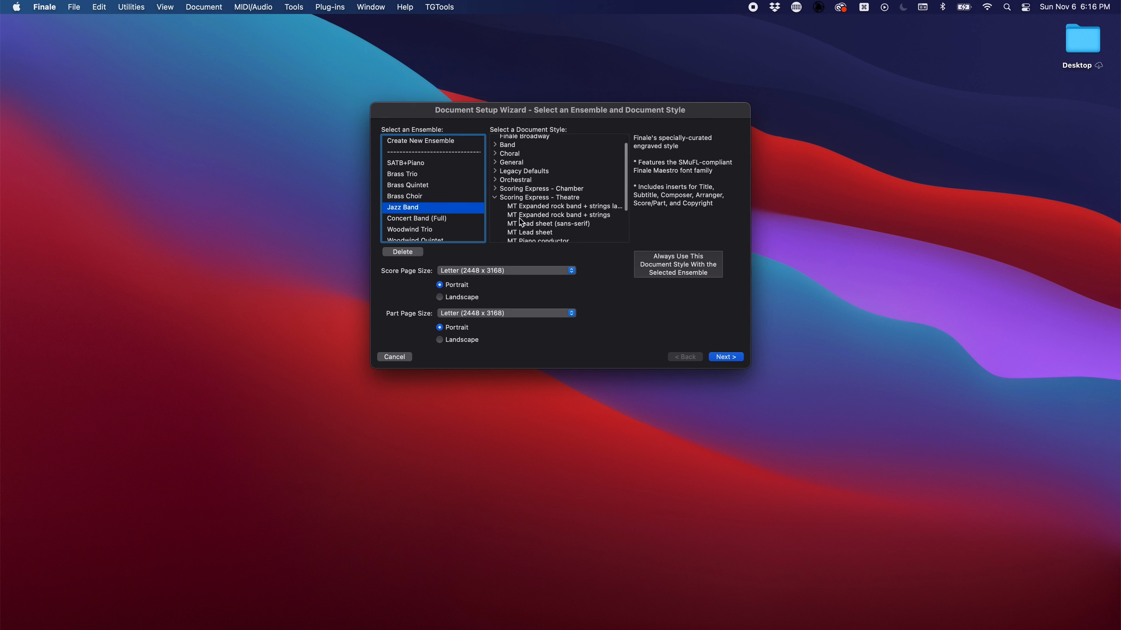
click(527, 221)
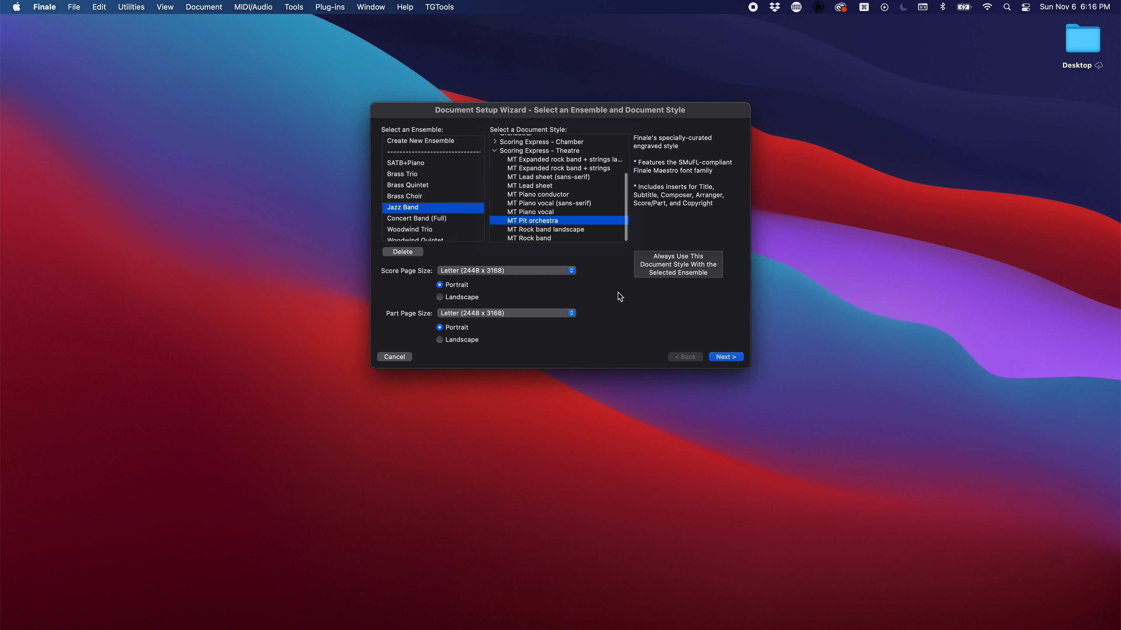
Step: Finish the Setup Wizard with the default instruments, blank score information and default score settings, and enlarge the new score's window
click(735, 364)
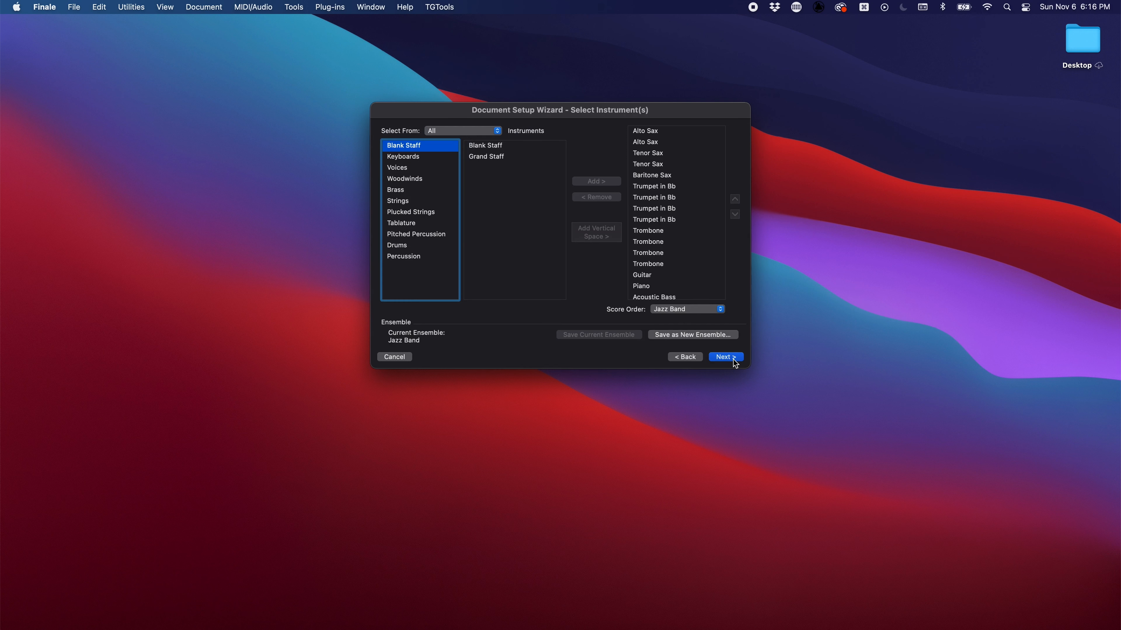
click(735, 361)
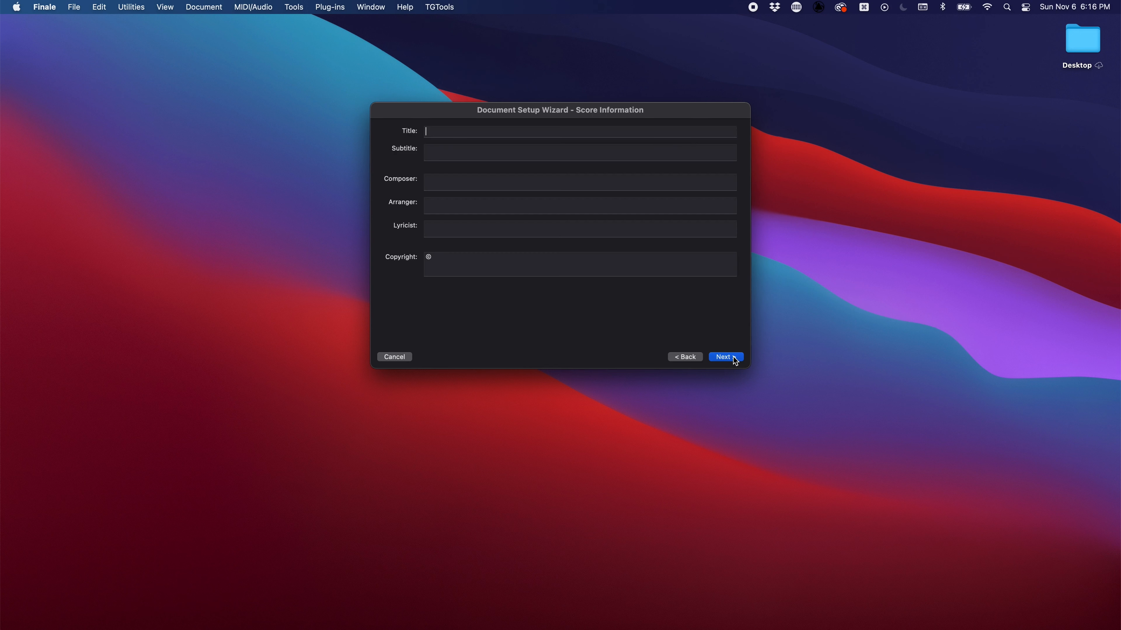
click(734, 361)
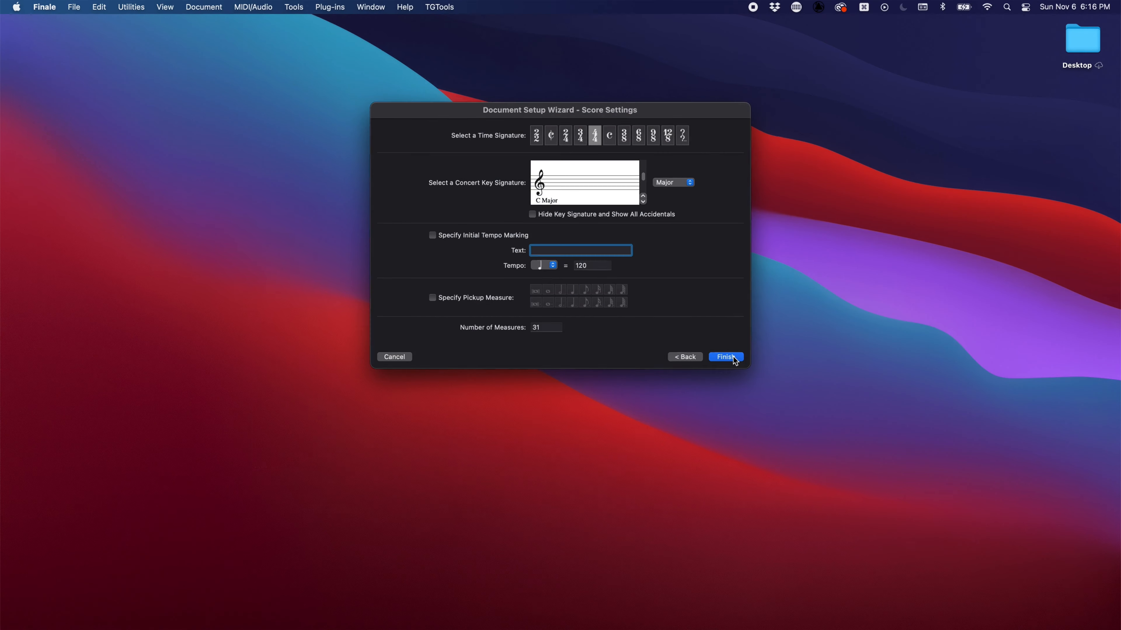
click(733, 357)
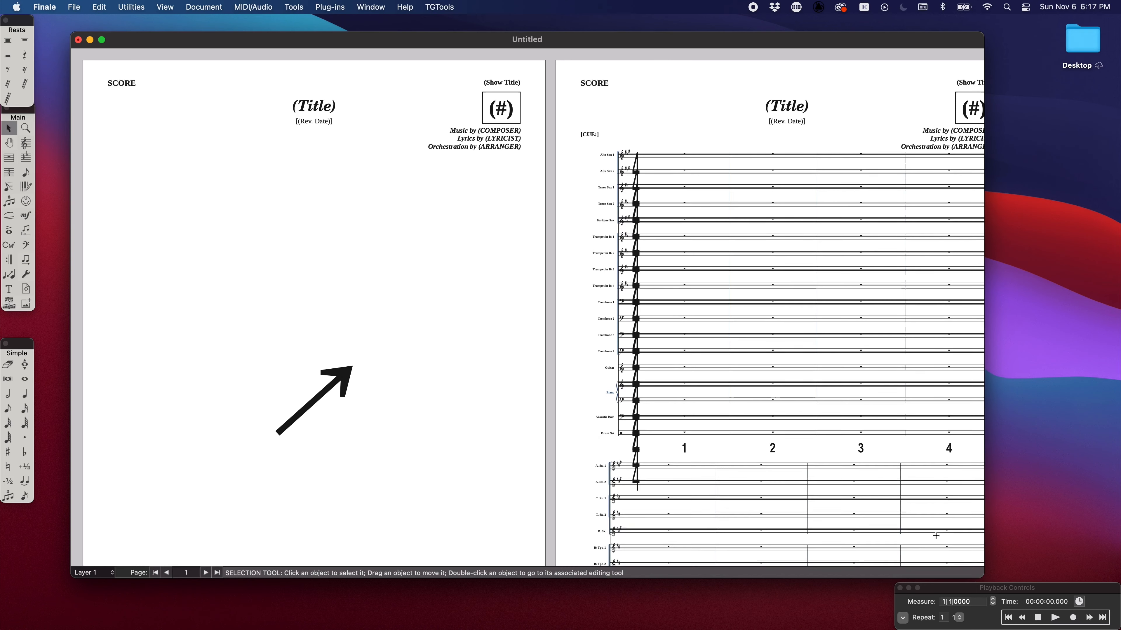
drag(984, 579, 1061, 611)
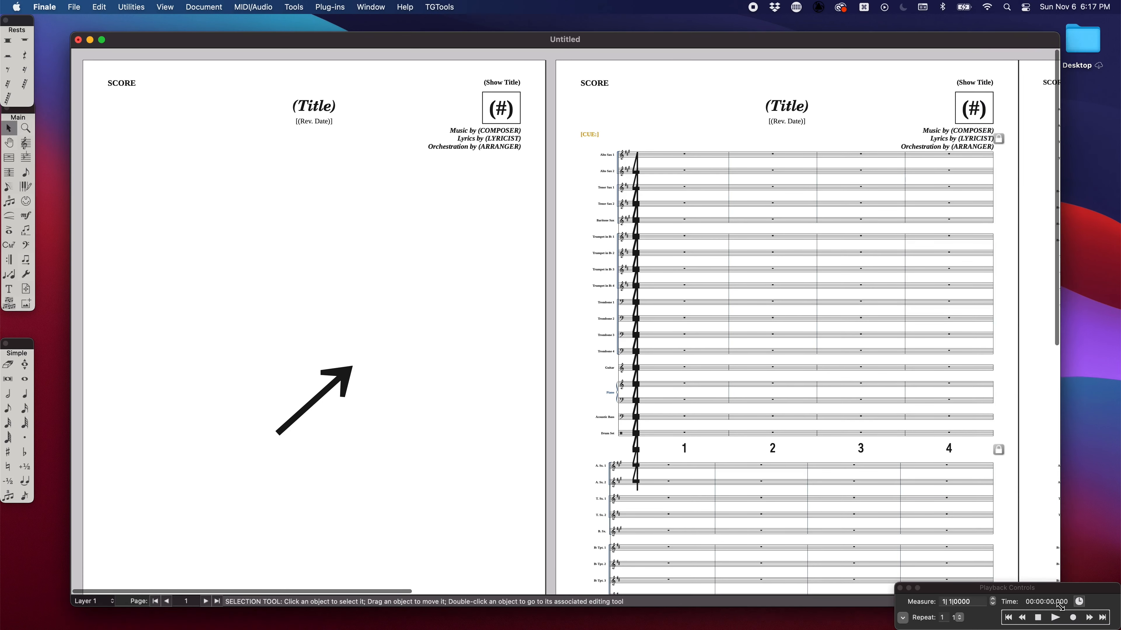
scroll(817, 495, right, 10)
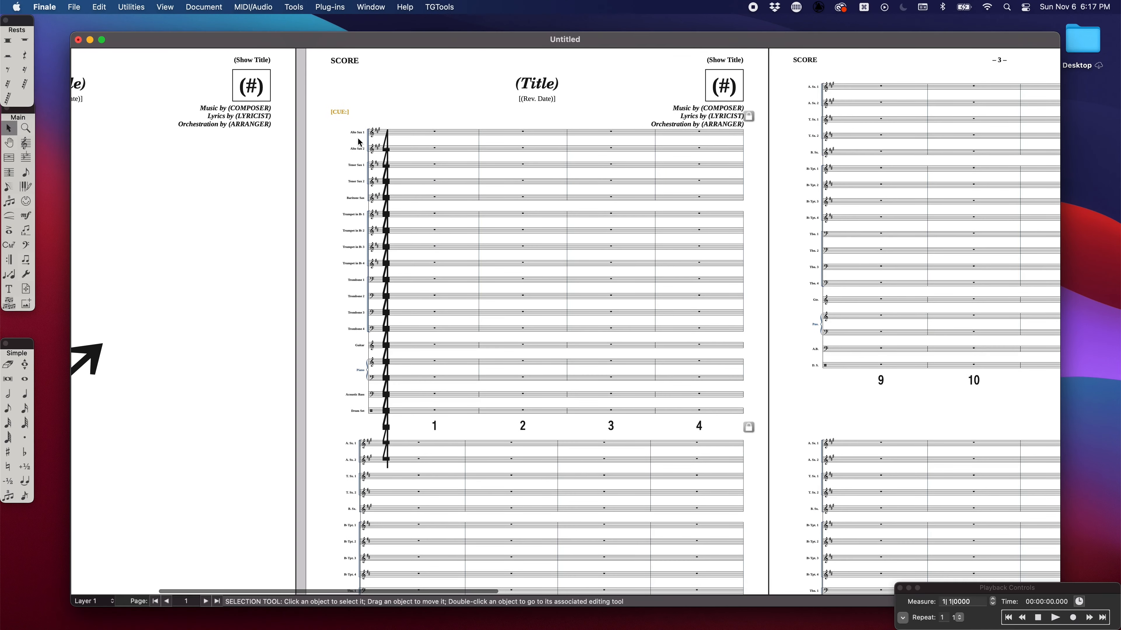
Step: Use Global Staff Attributes to turn off time signatures in the score for all staves except the first Alto Sax, a Trumpet in Bb and Guitar
click(333, 10)
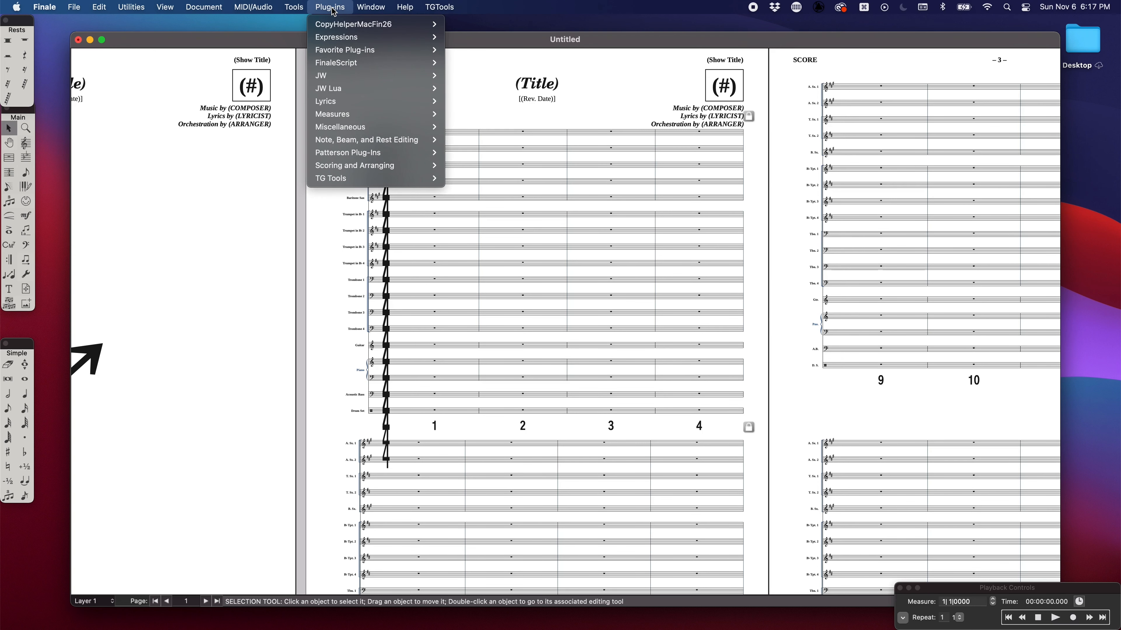
mouse_move(342, 168)
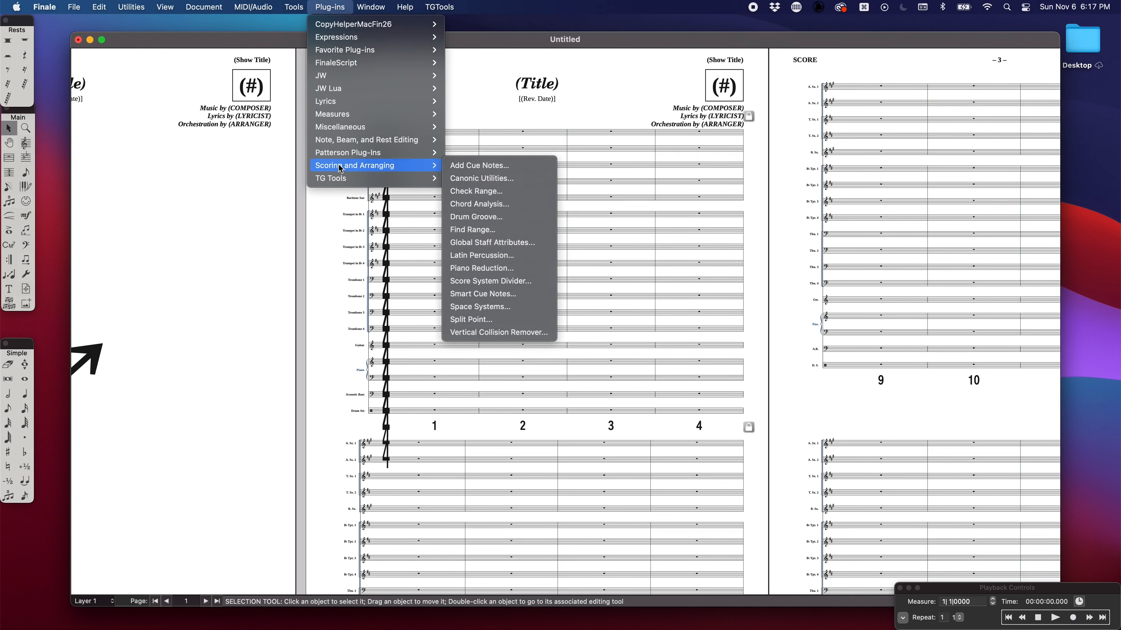
click(494, 243)
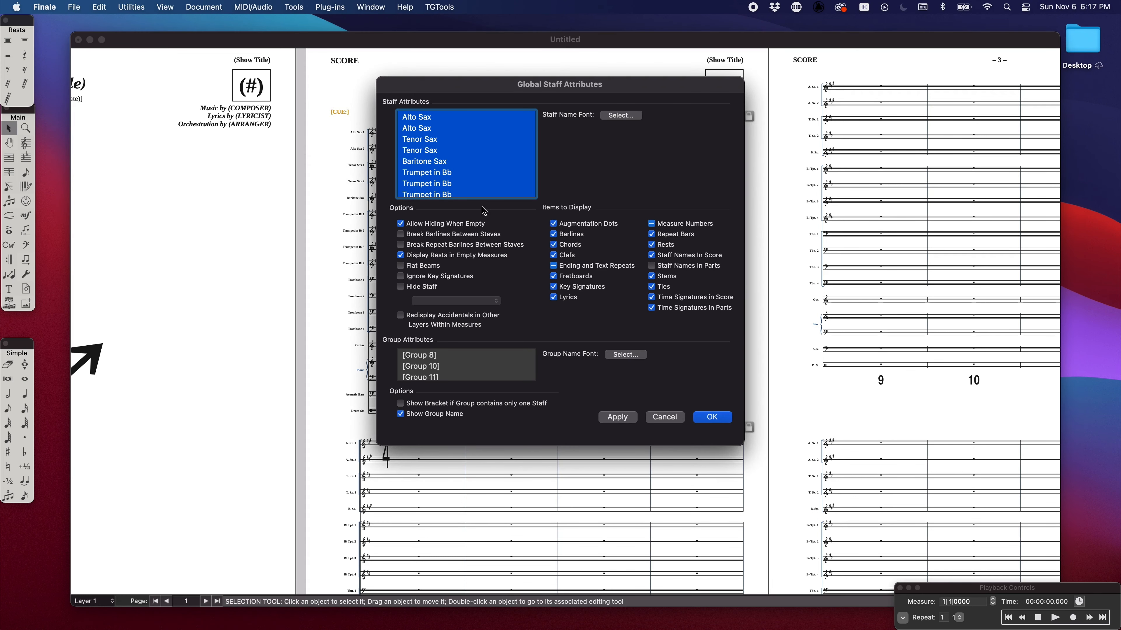
super+click(426, 117)
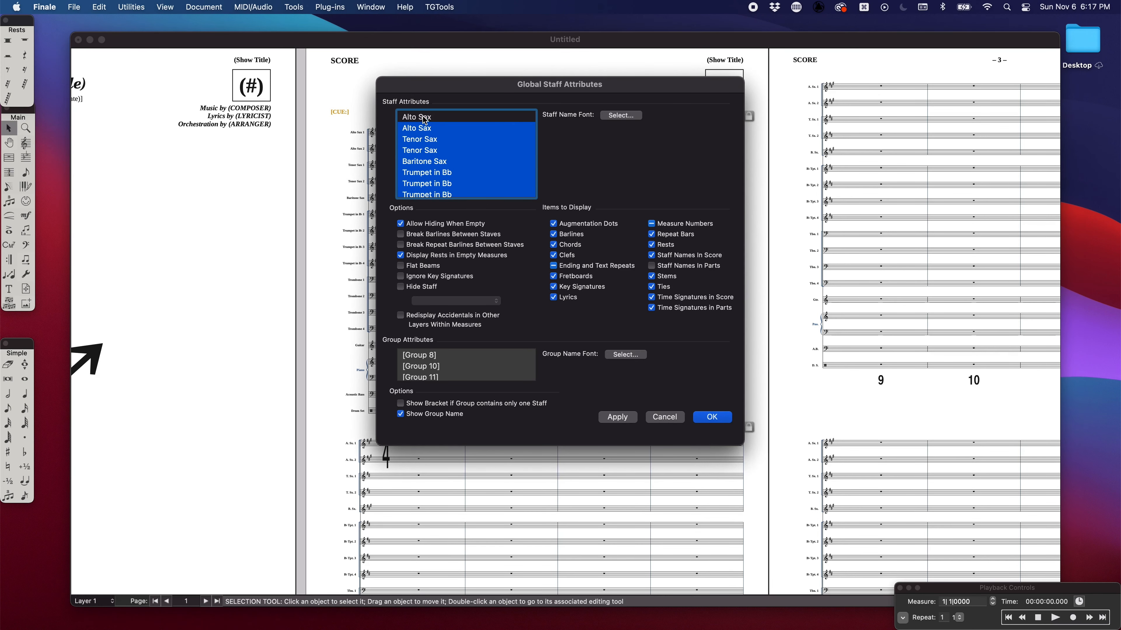
super+click(440, 184)
scroll(440, 189, down, 4)
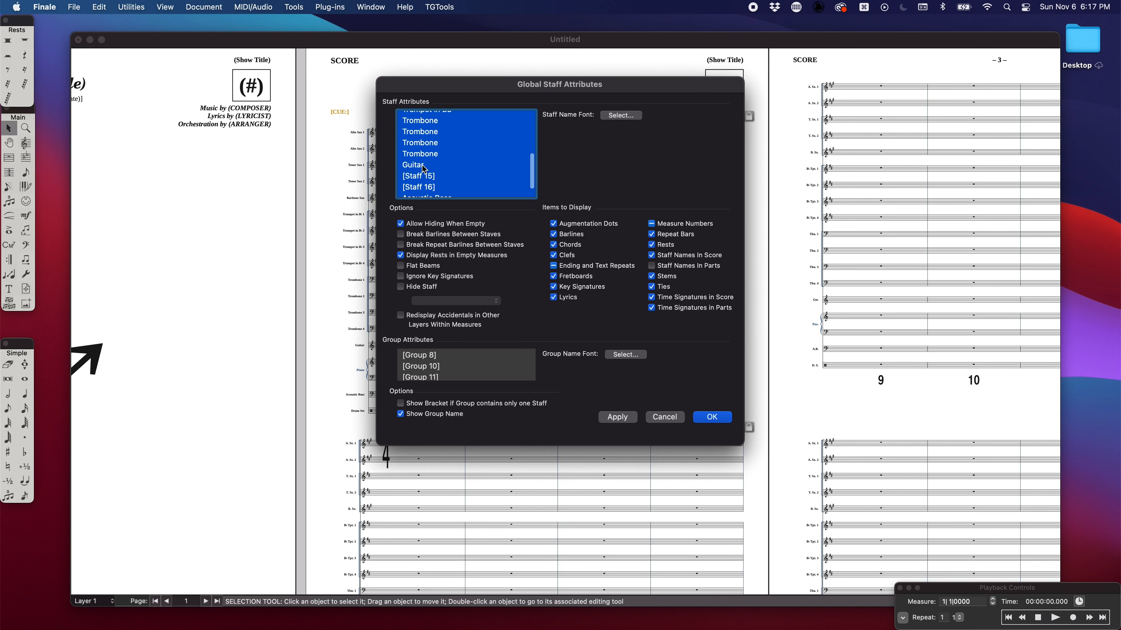
super+click(422, 166)
click(651, 298)
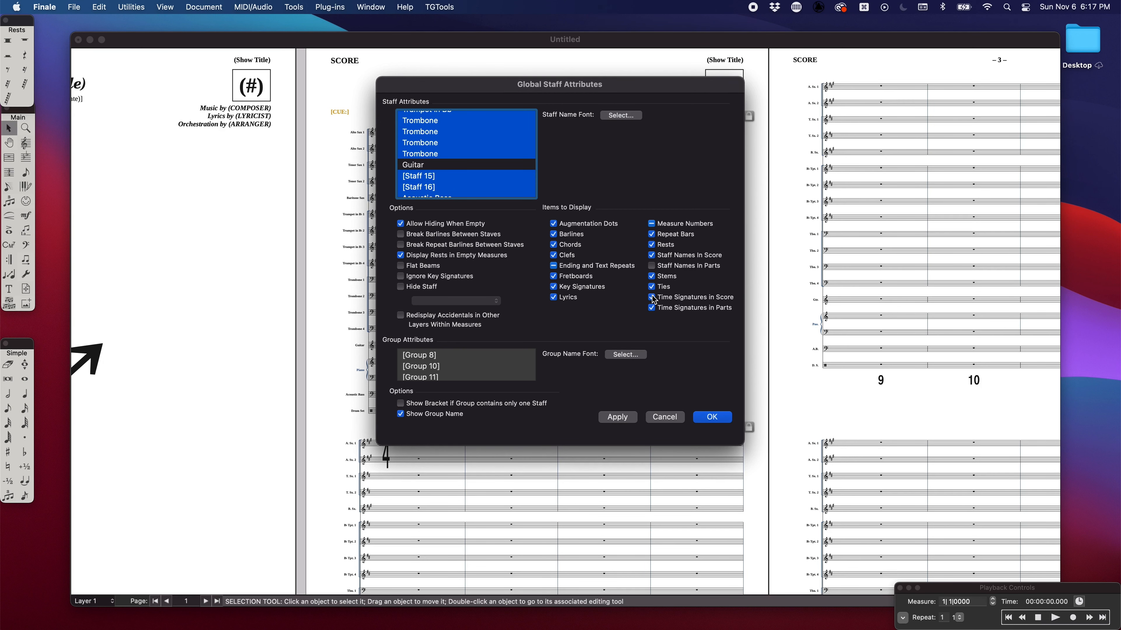
click(711, 418)
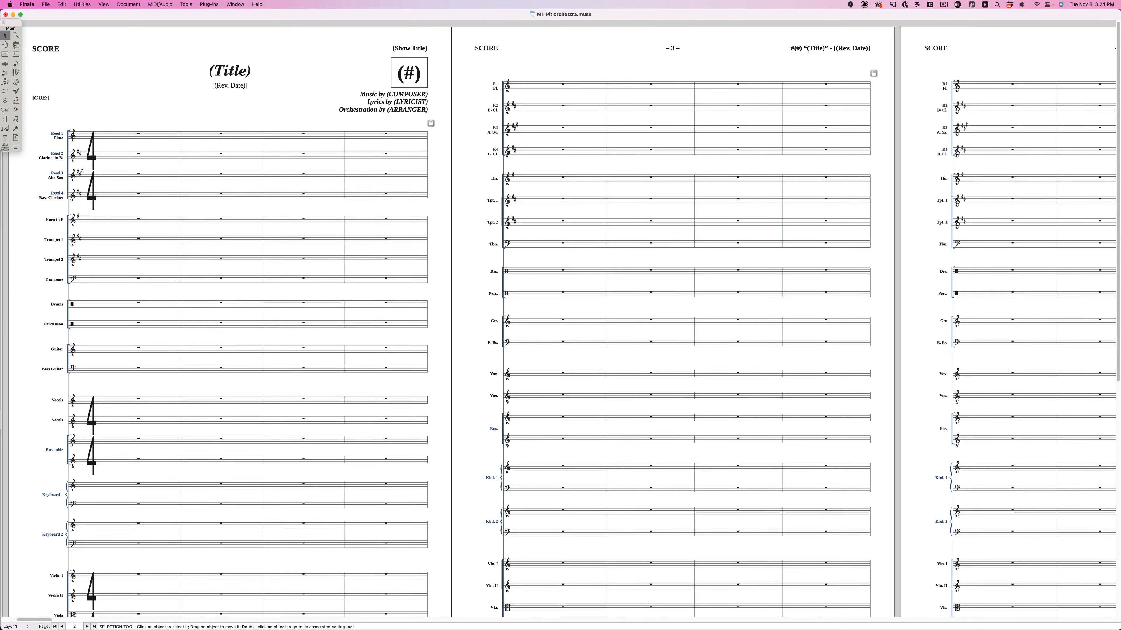
Step: Examine the layouts of the MT Pit orchestra template's linked parts, from the reeds through Piano / Vocal
key(alt+super+period)
key(alt+super+bracketright)
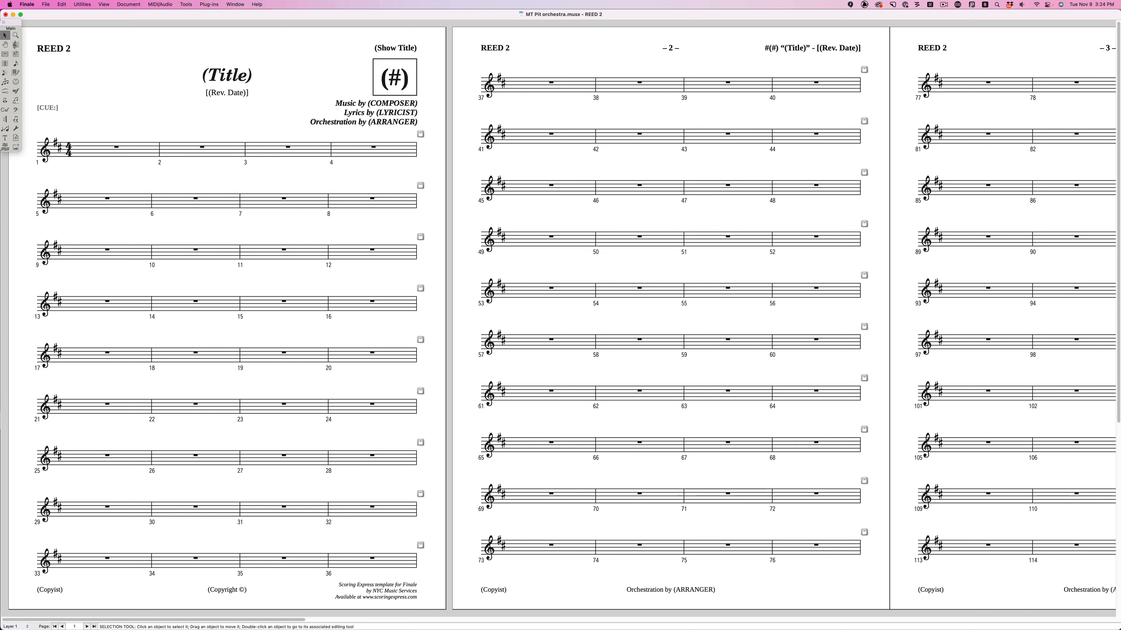
key(alt+super+bracketright)
key(alt+super+bracketright)
key(alt+super+bracketright)
key(alt+super+bracketright)
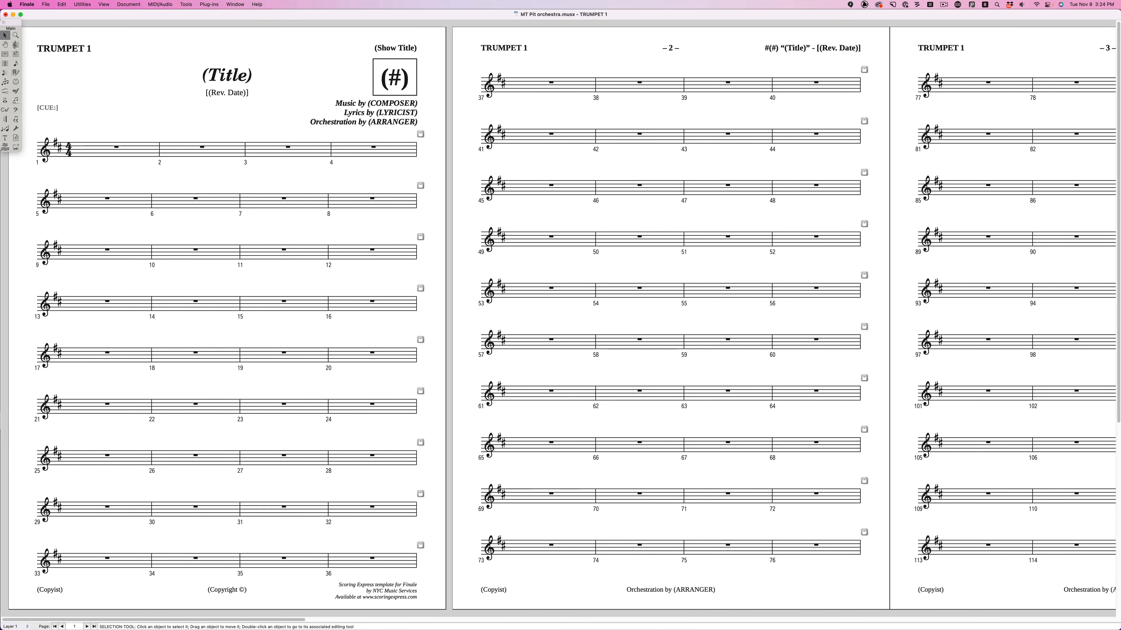
key(alt+super+bracketright)
key(alt+super+bracketright)
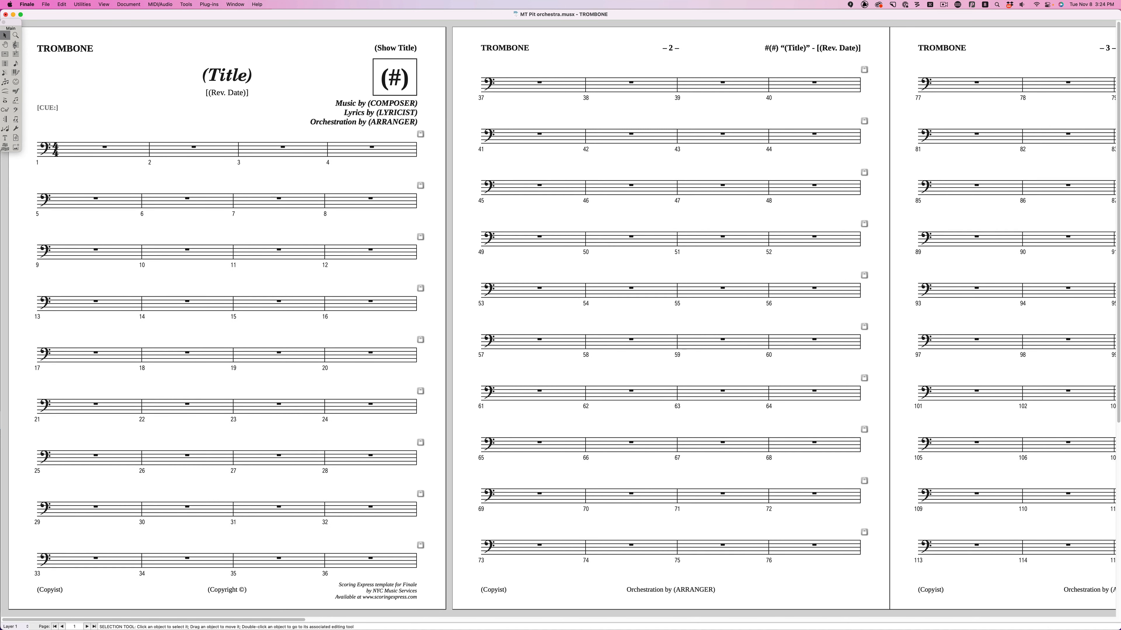
key(alt+super+bracketright)
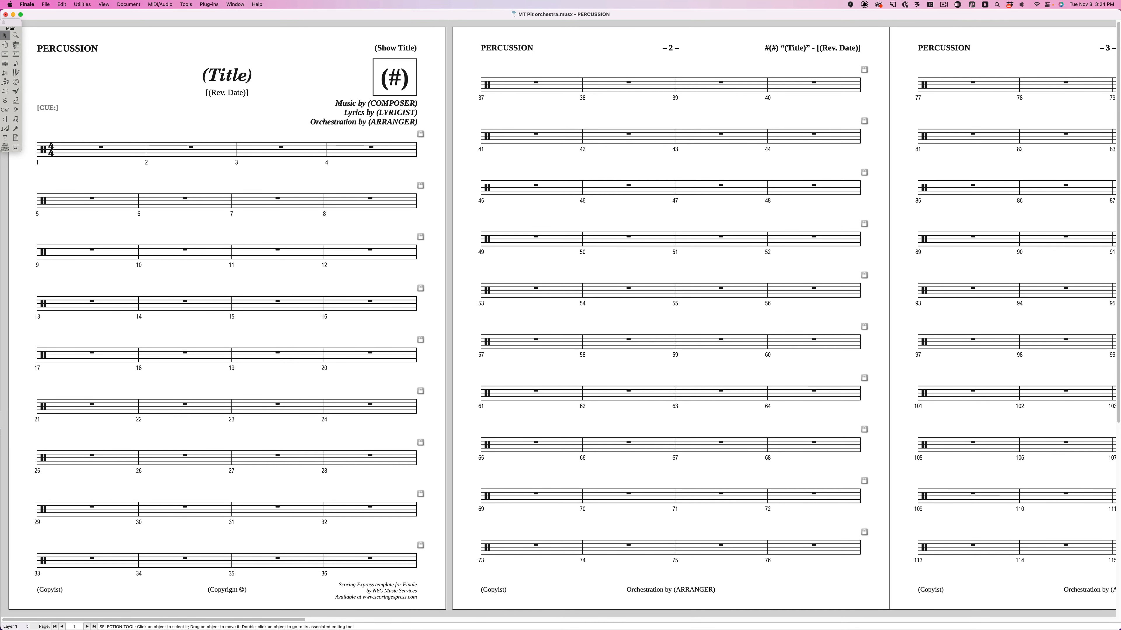
key(alt+super+period)
key(alt+super+period)
key(alt+super+period)
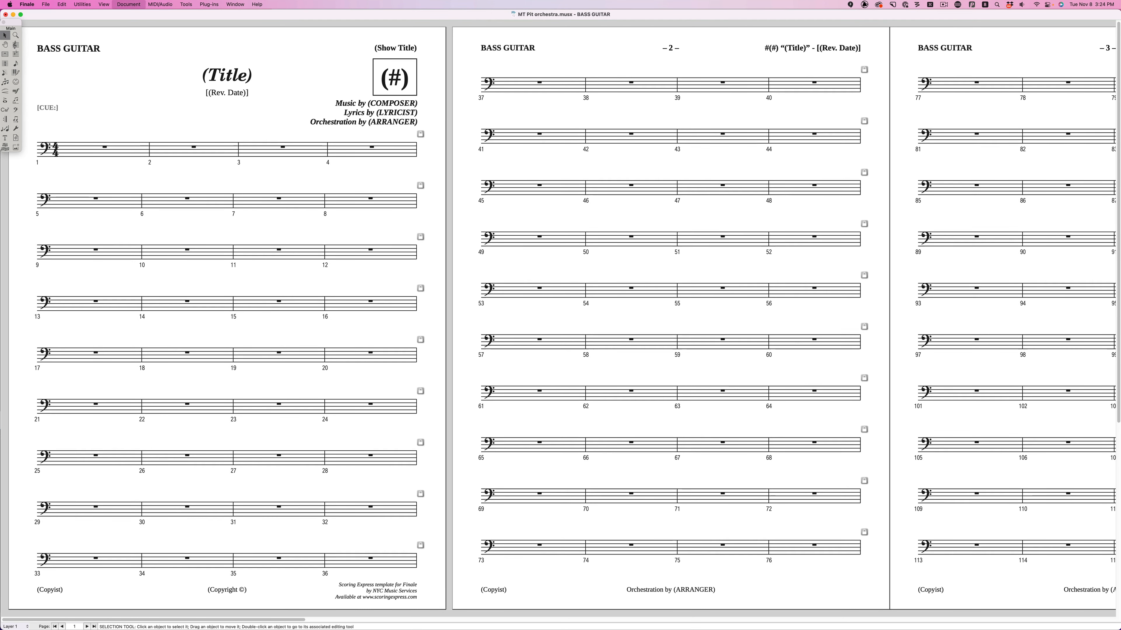
key(alt+super+period)
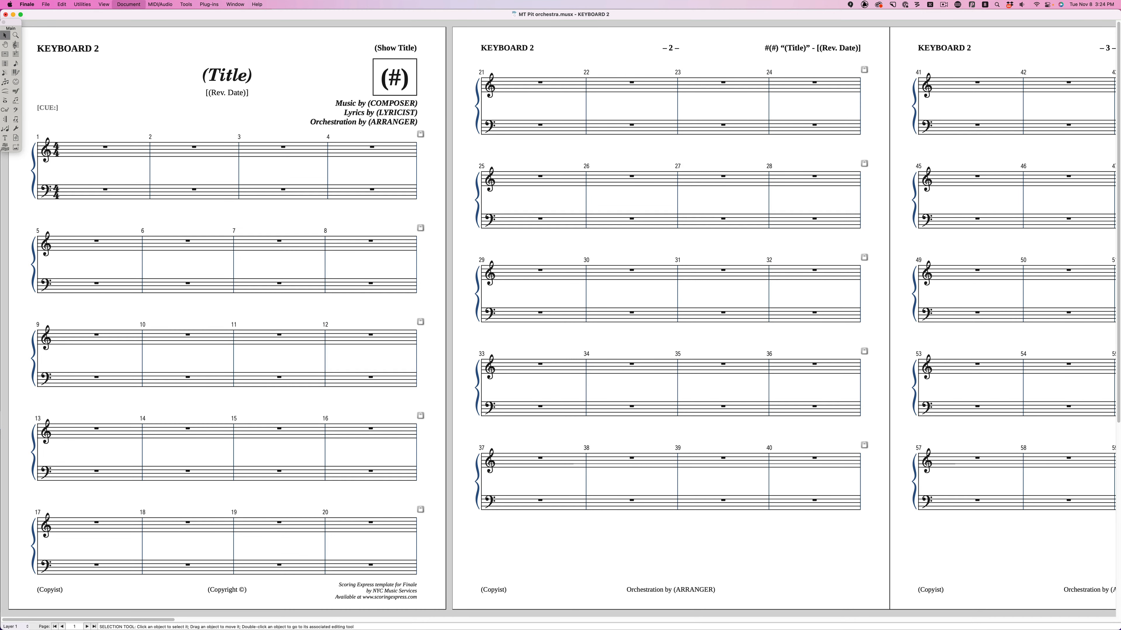
key(alt+super+period)
key(alt+super+period)
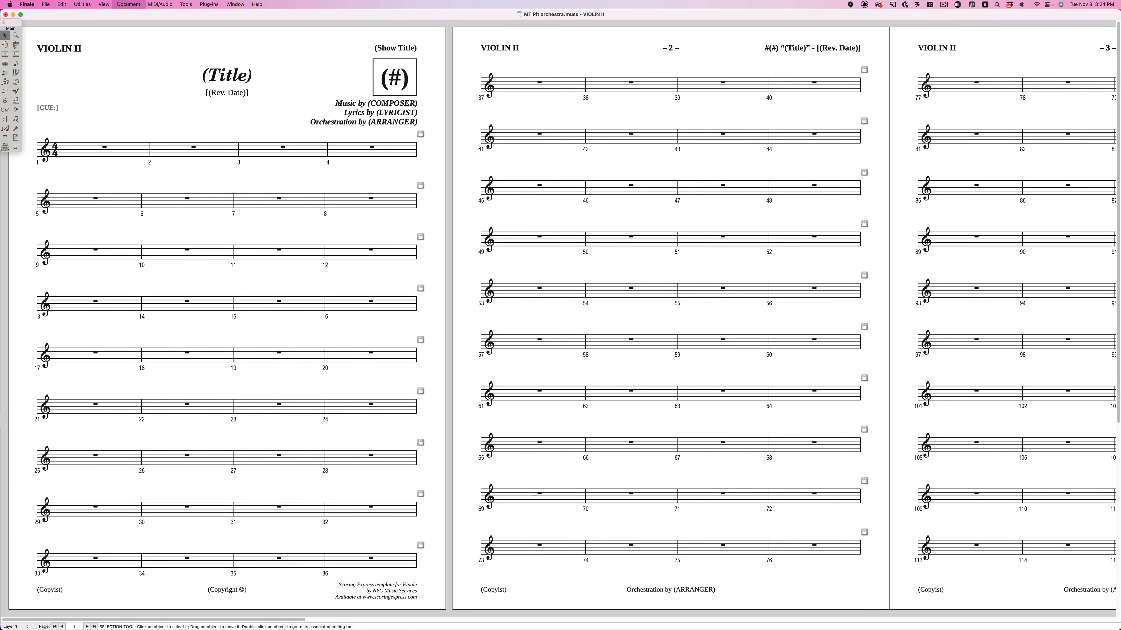
key(alt+super+period)
key(alt+super+period)
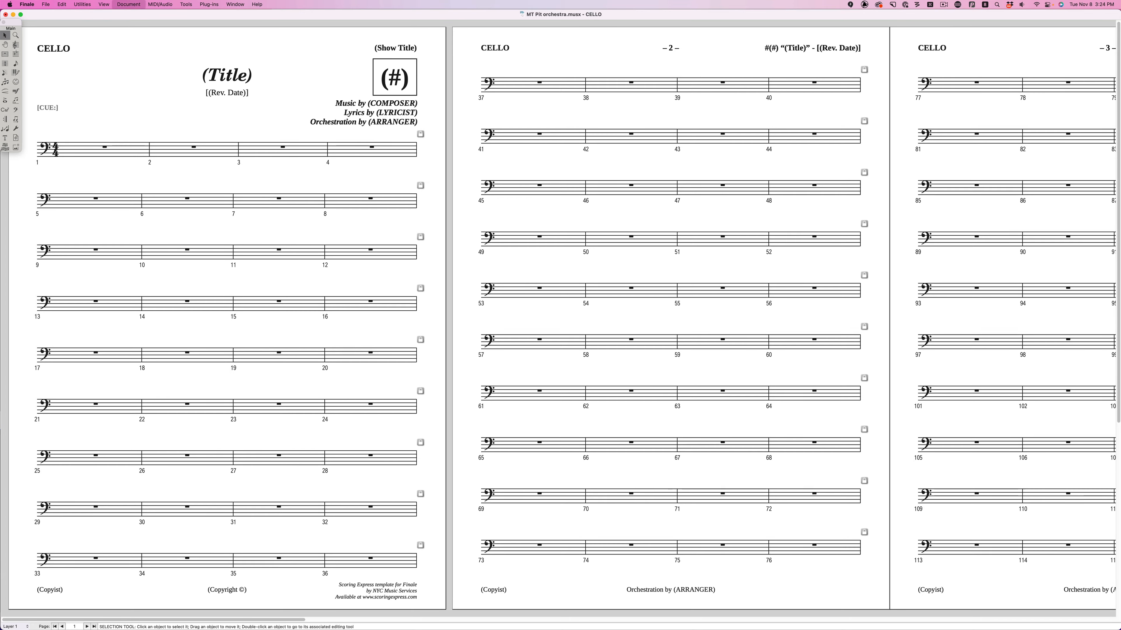
key(alt+super+period)
key(alt+super+period)
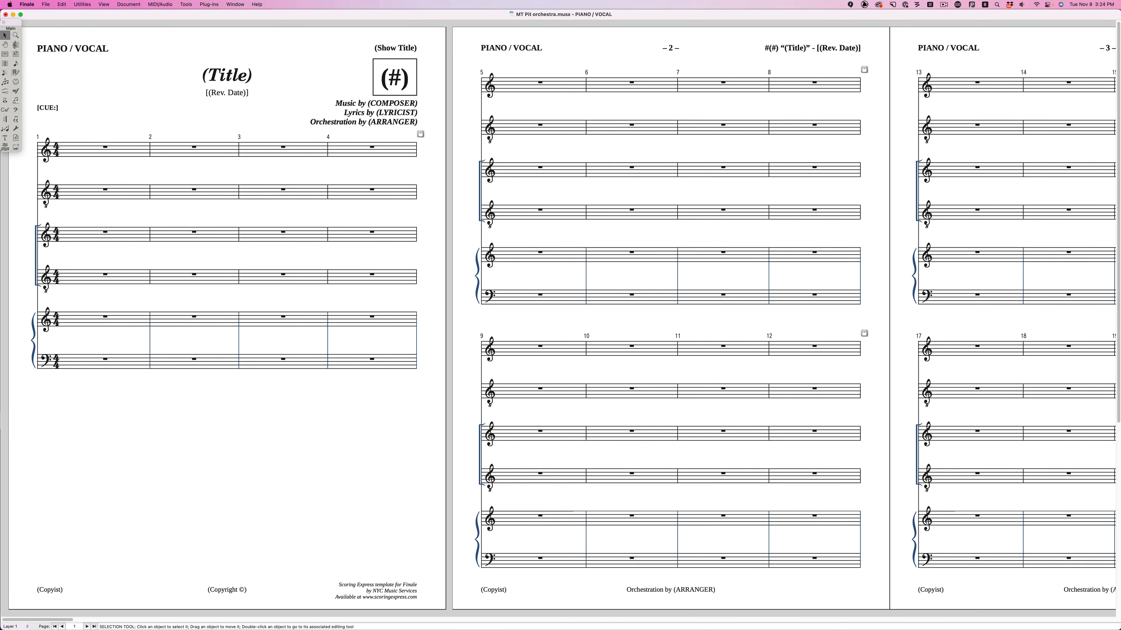
key(alt+super+period)
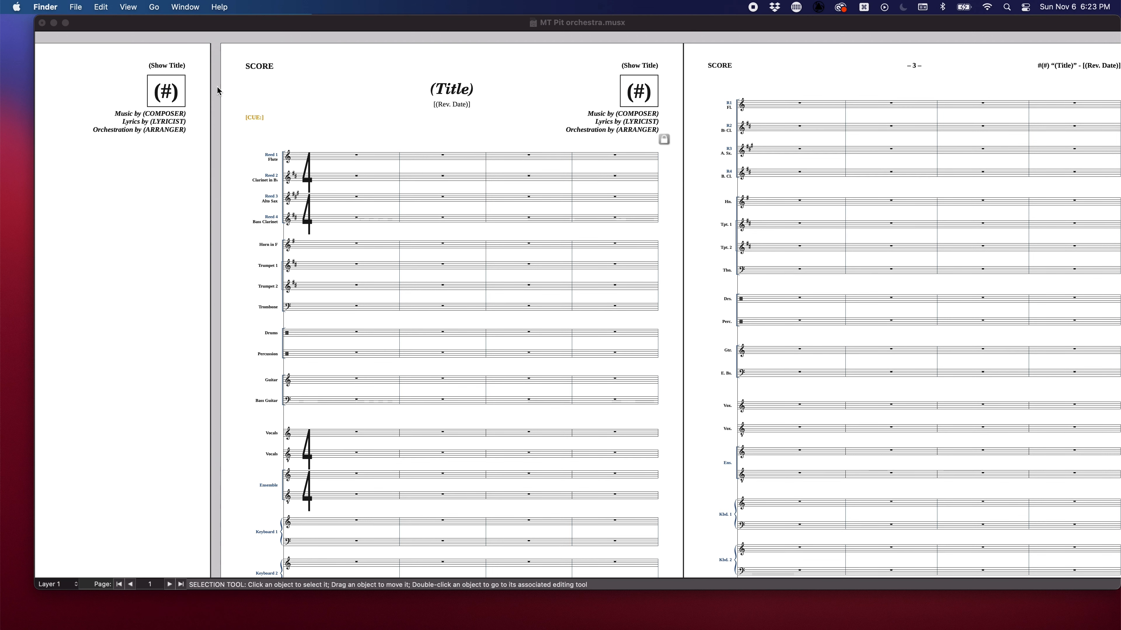
Step: Change the Trombone staff's instrument to Tuba in the ScoreManager of the MT Pit orchestra score
click(123, 199)
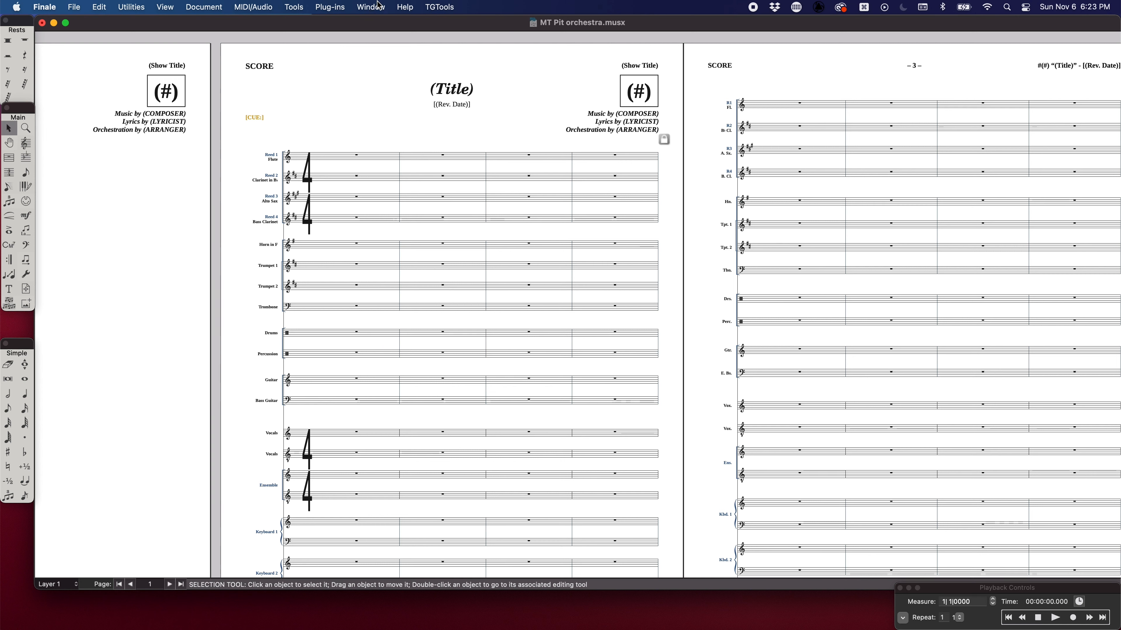
click(371, 7)
click(390, 172)
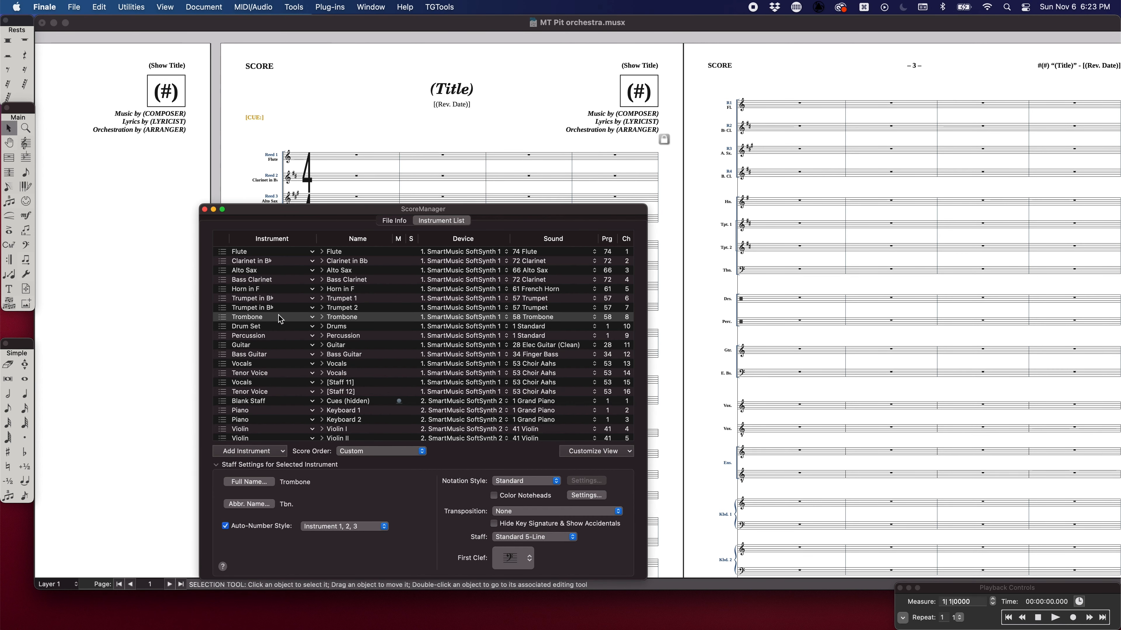
click(281, 318)
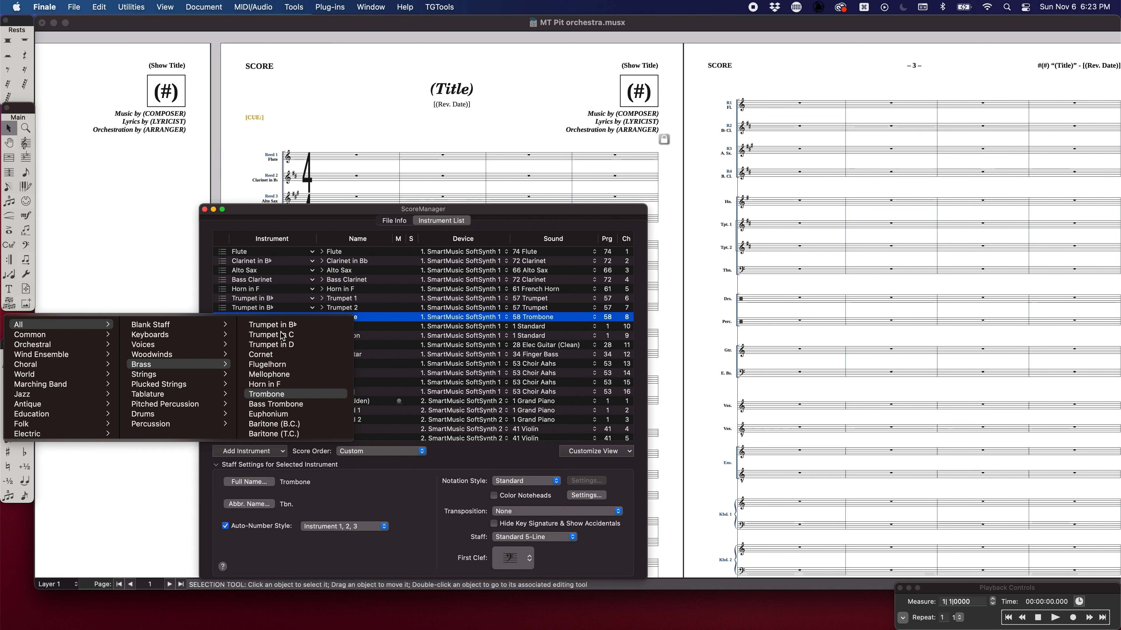
scroll(274, 385, down, 3)
click(273, 384)
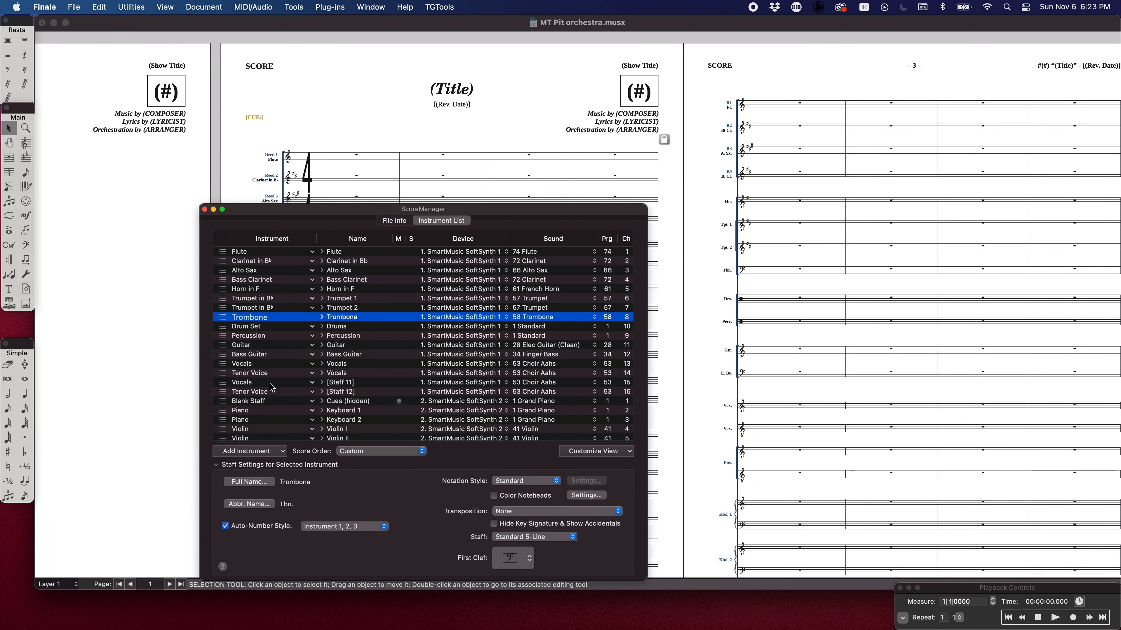
click(204, 210)
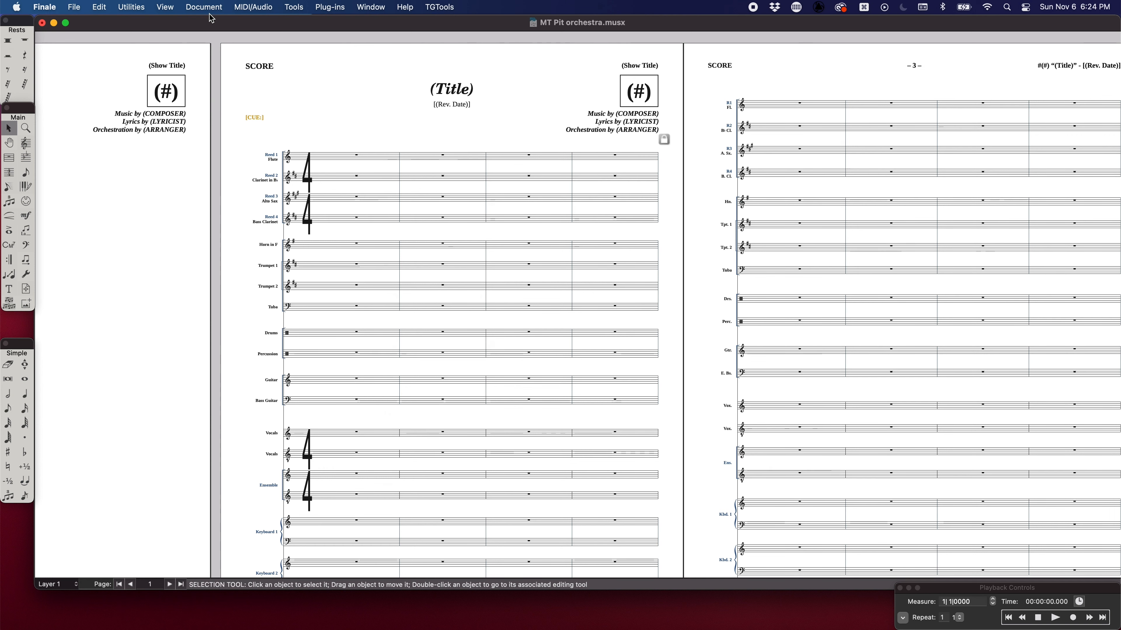
Step: Open the Trombone linked part of the MT Pit orchestra score and view its first page
key(super+comma)
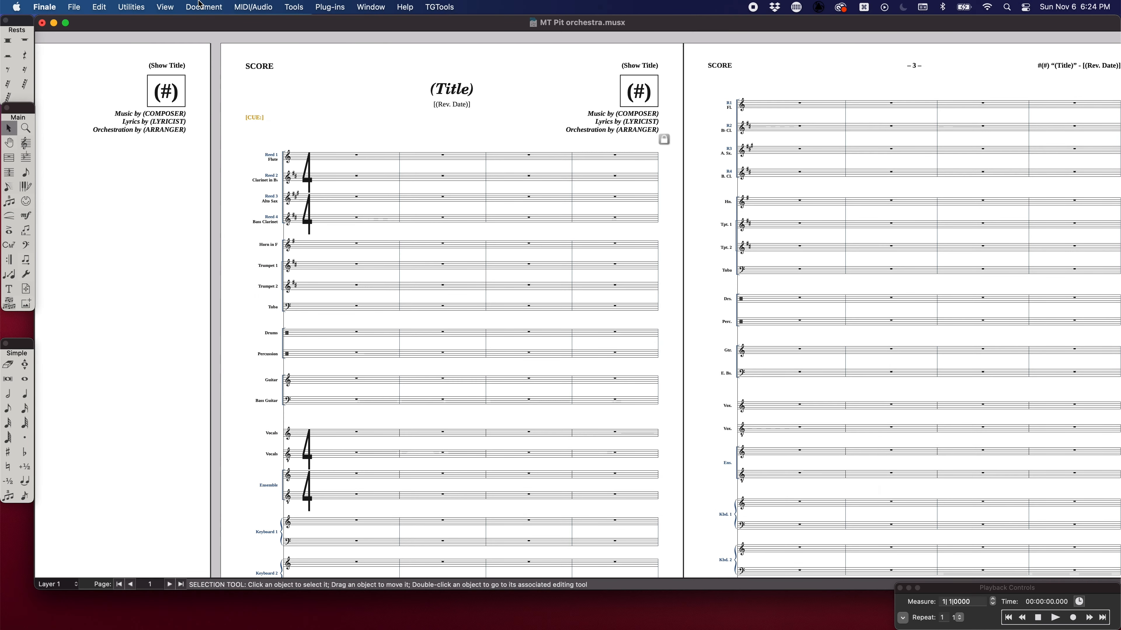
click(202, 6)
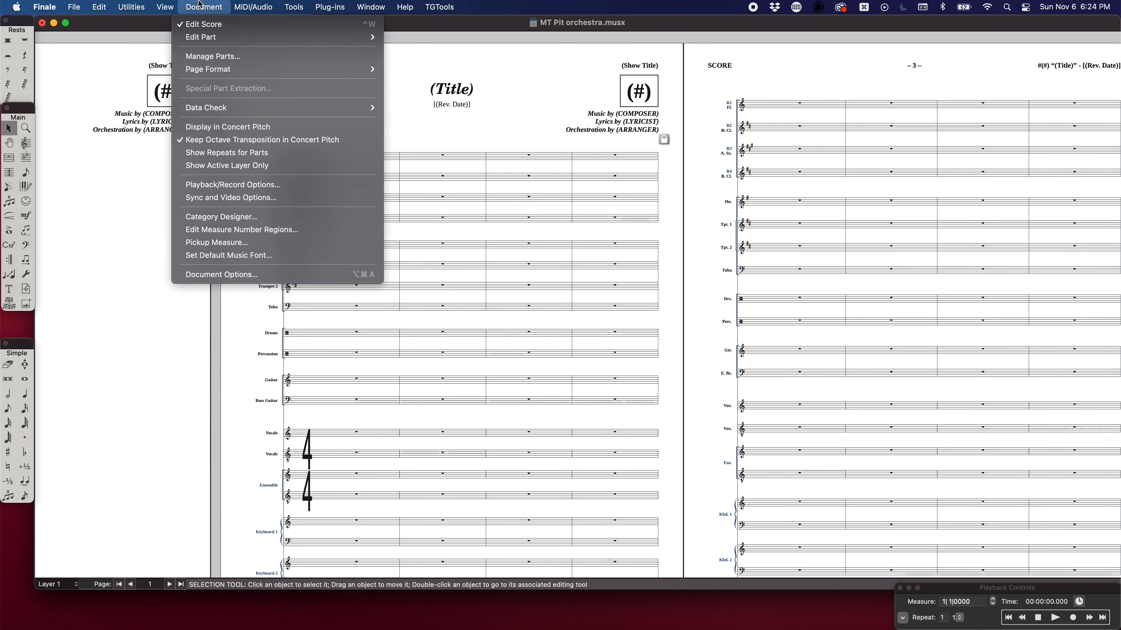
mouse_move(274, 37)
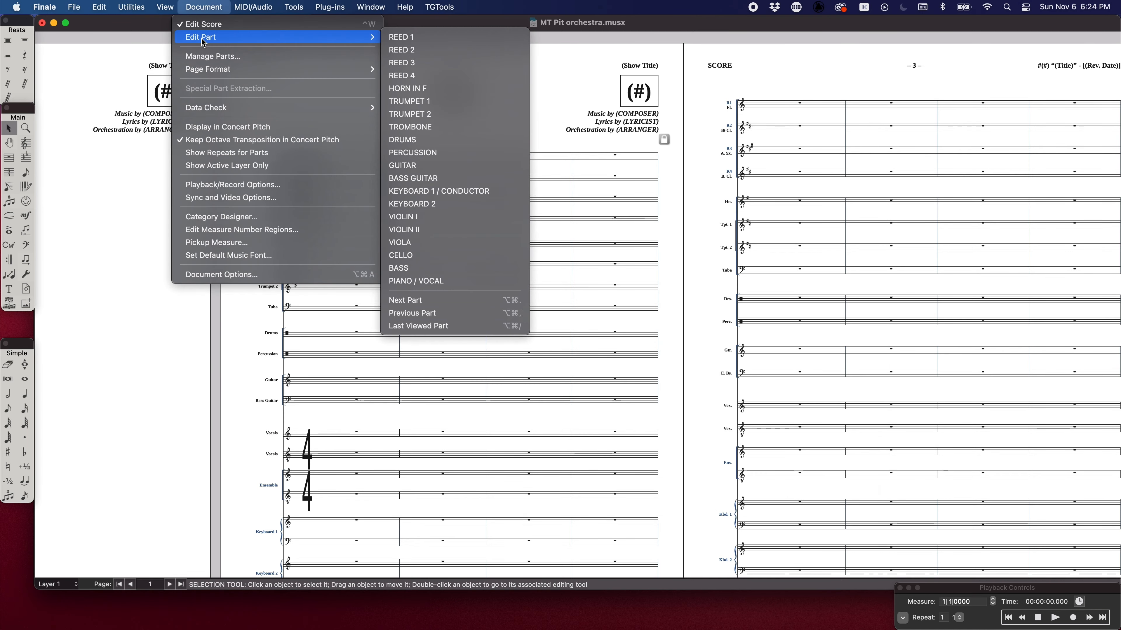
click(421, 127)
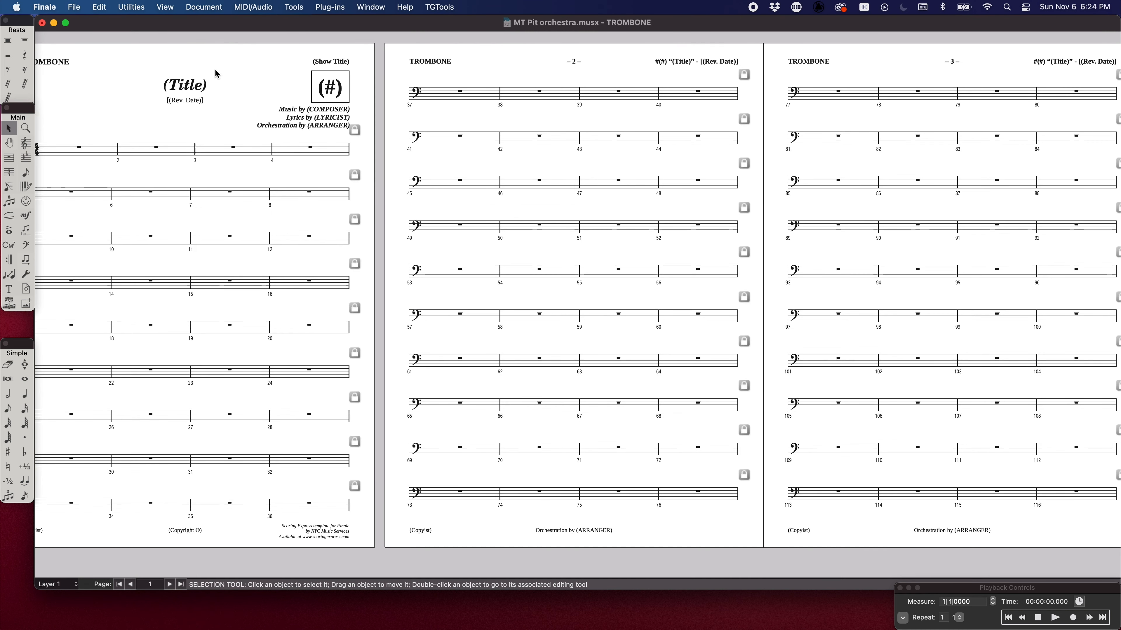
scroll(216, 73, left, 3)
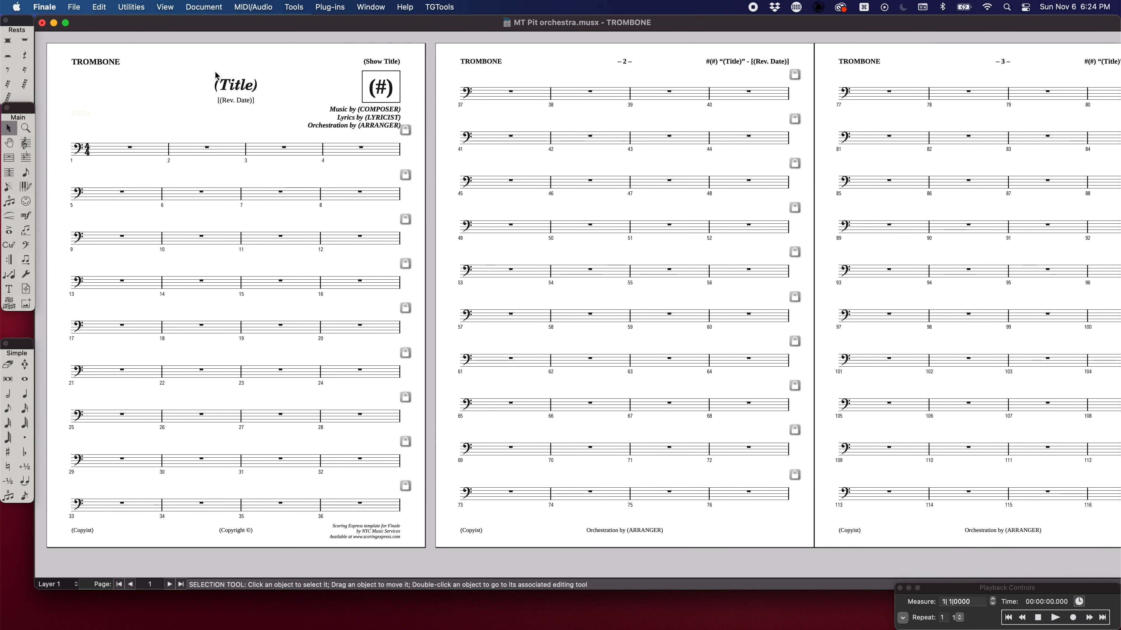
Step: Rename the Trombone linked part as TUBA in Manage Parts and redraw the screen
click(205, 8)
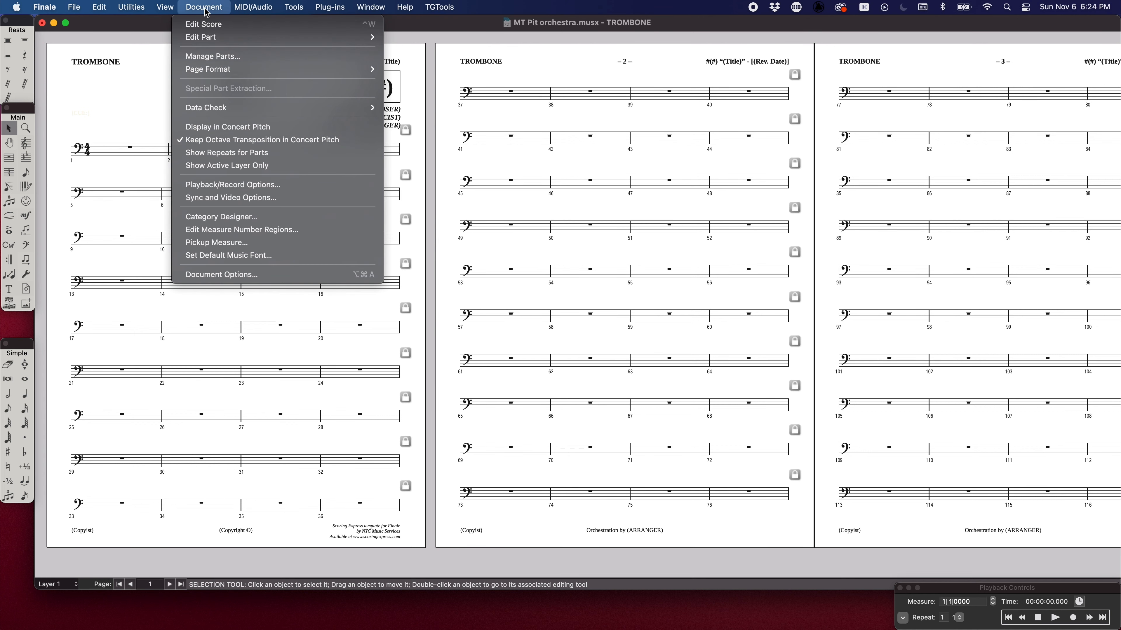
click(211, 57)
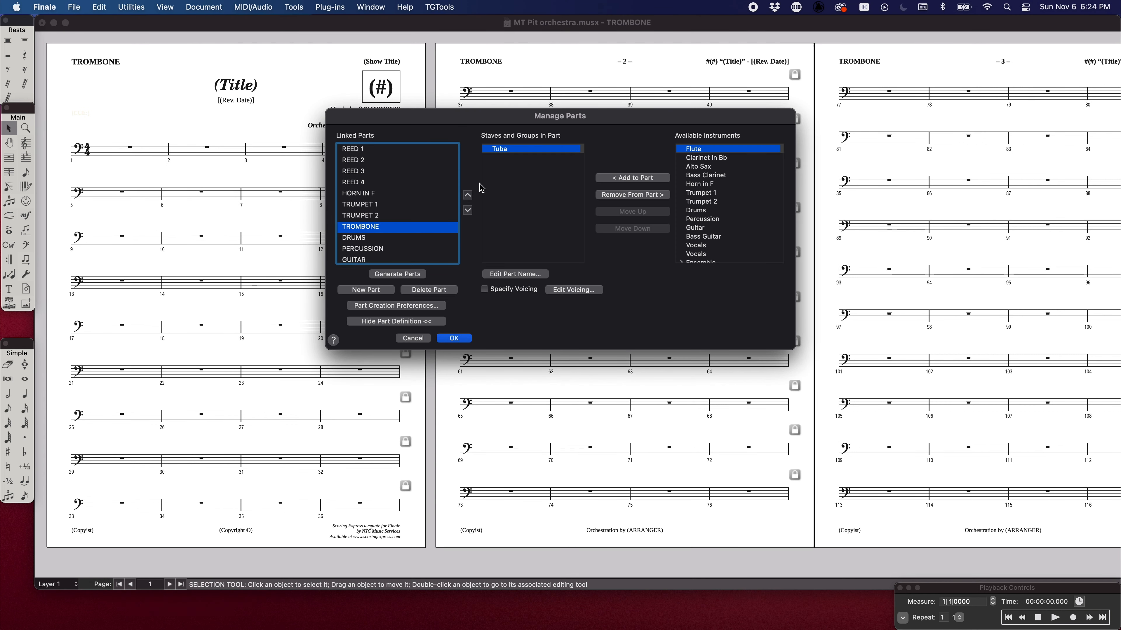
click(504, 274)
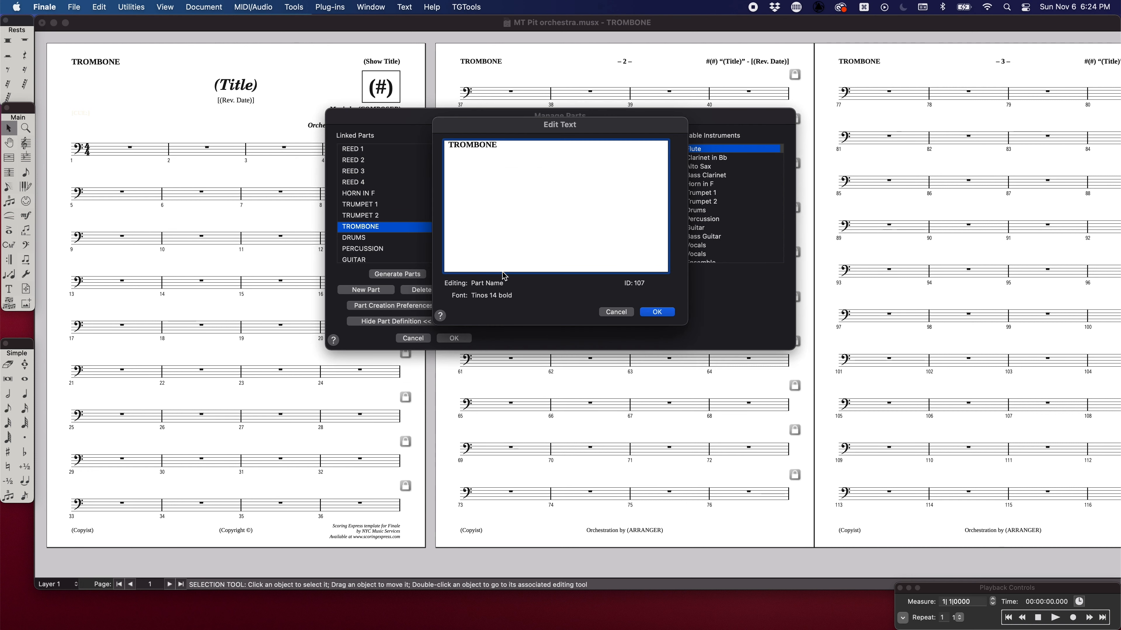
key(super+a)
text(TUBA)
key(Return)
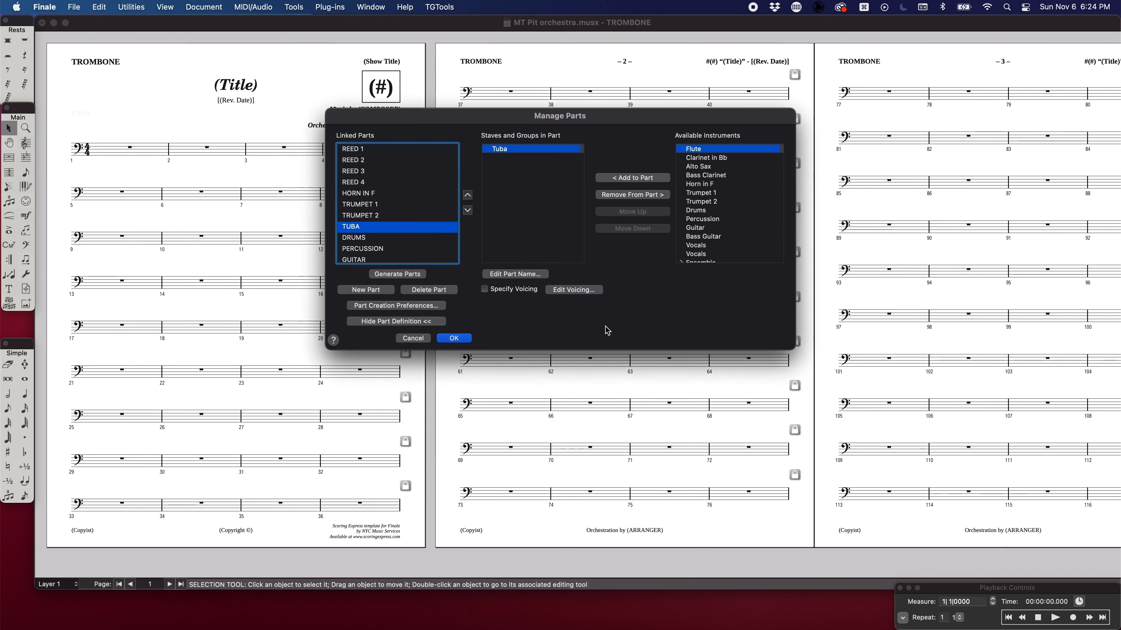
click(454, 338)
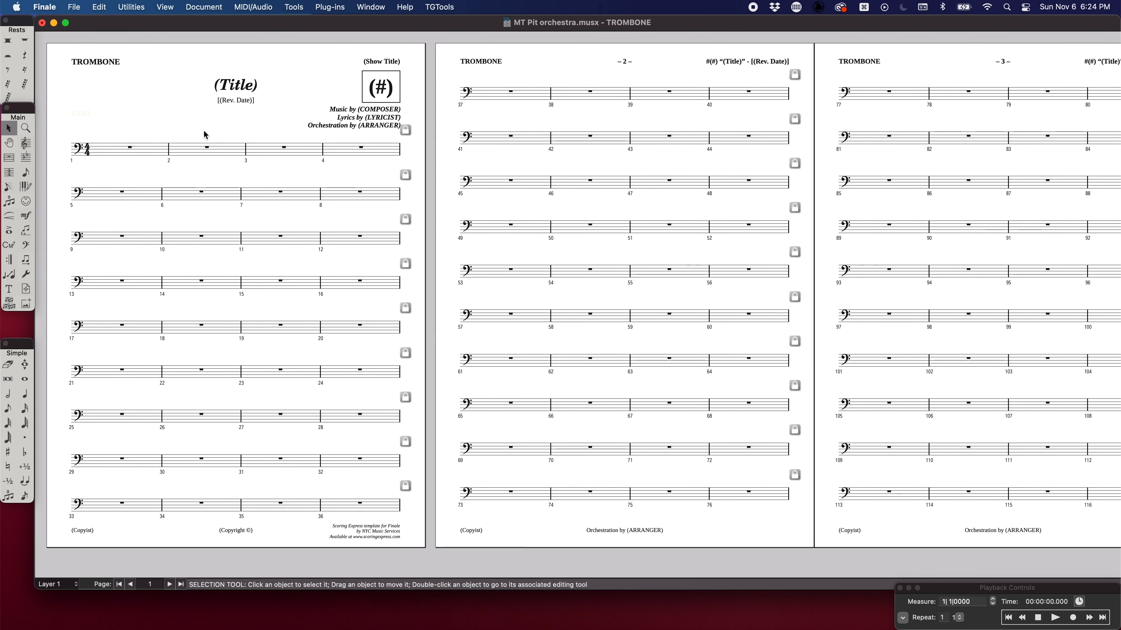
click(165, 7)
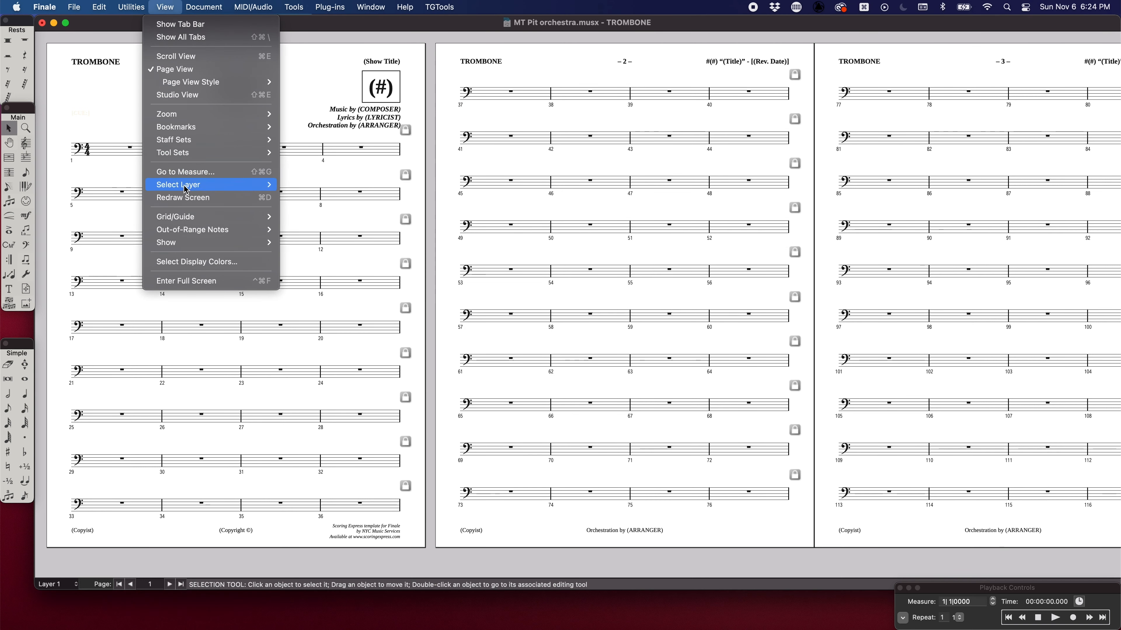
click(186, 200)
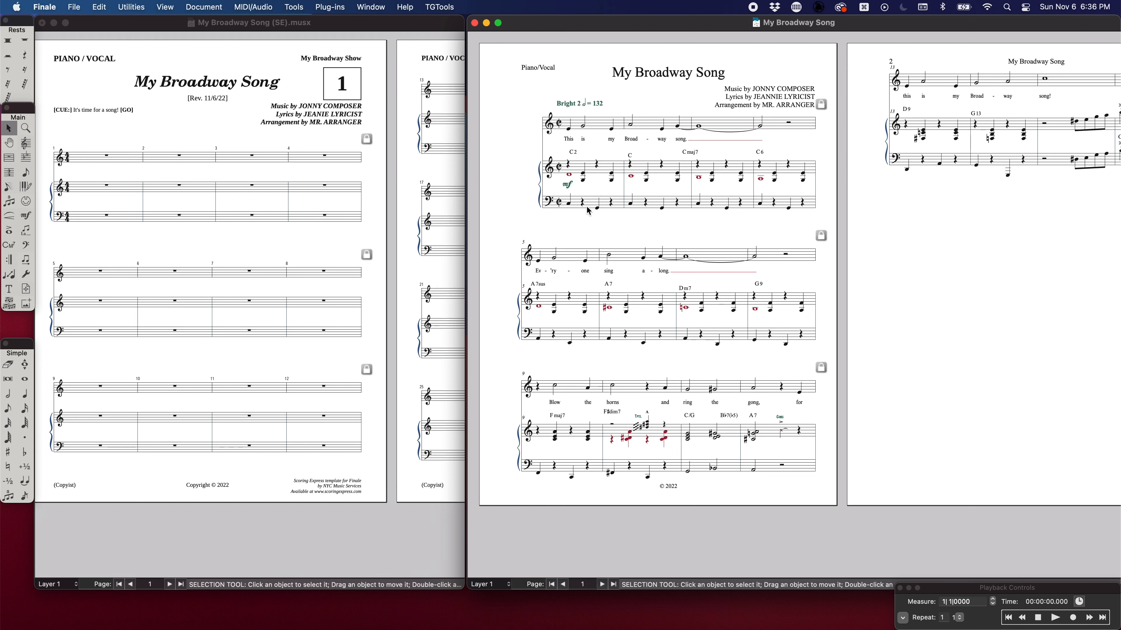
click(595, 129)
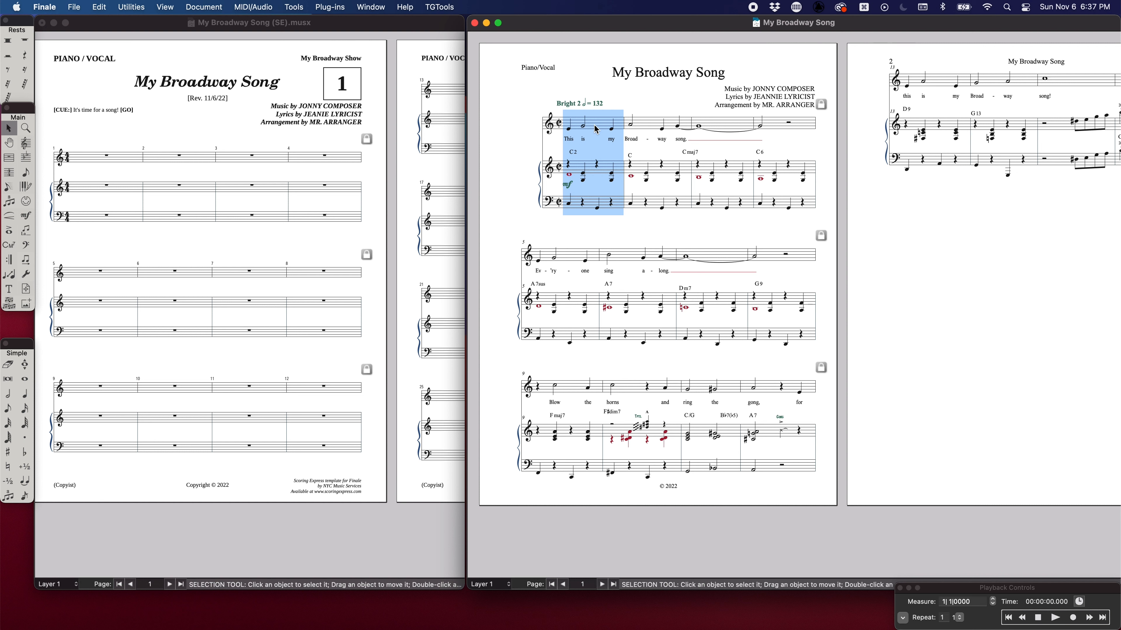
shift+click(778, 126)
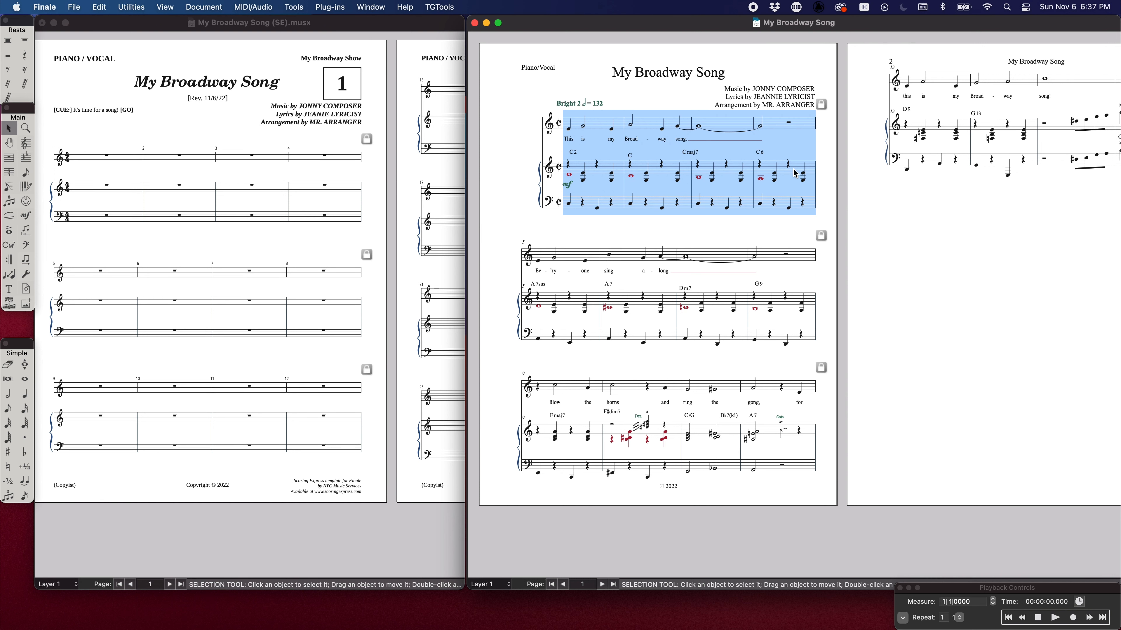
click(781, 235)
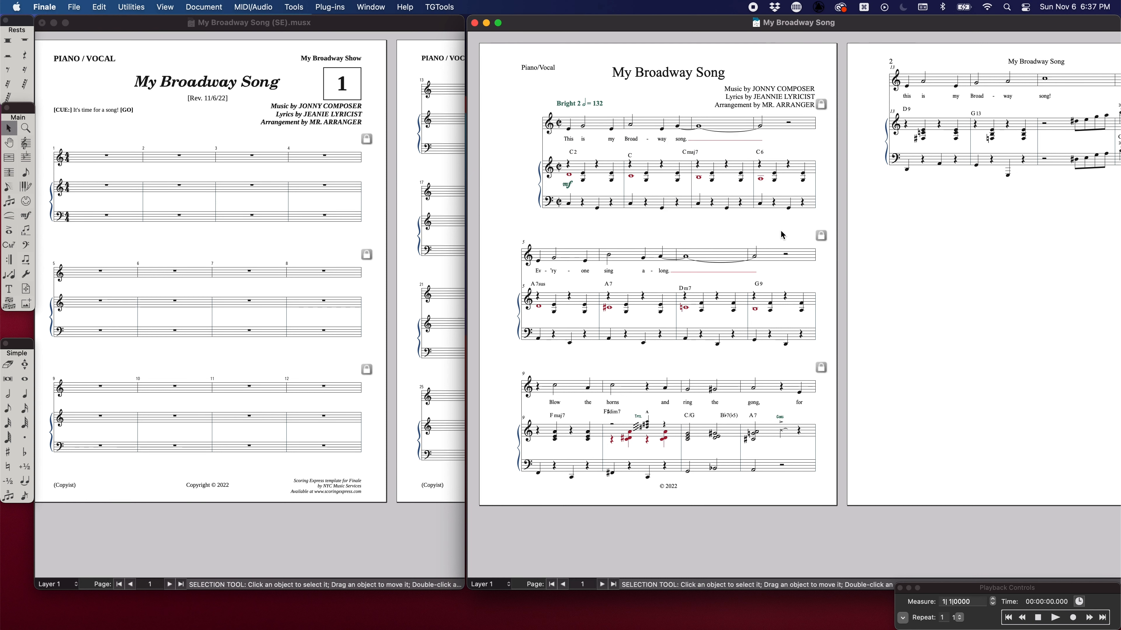
Step: Copy all the music from My Broadway Song and paste it at measure 1 of the vocal staff in My Broadway Song (SE).musx
key(super+a)
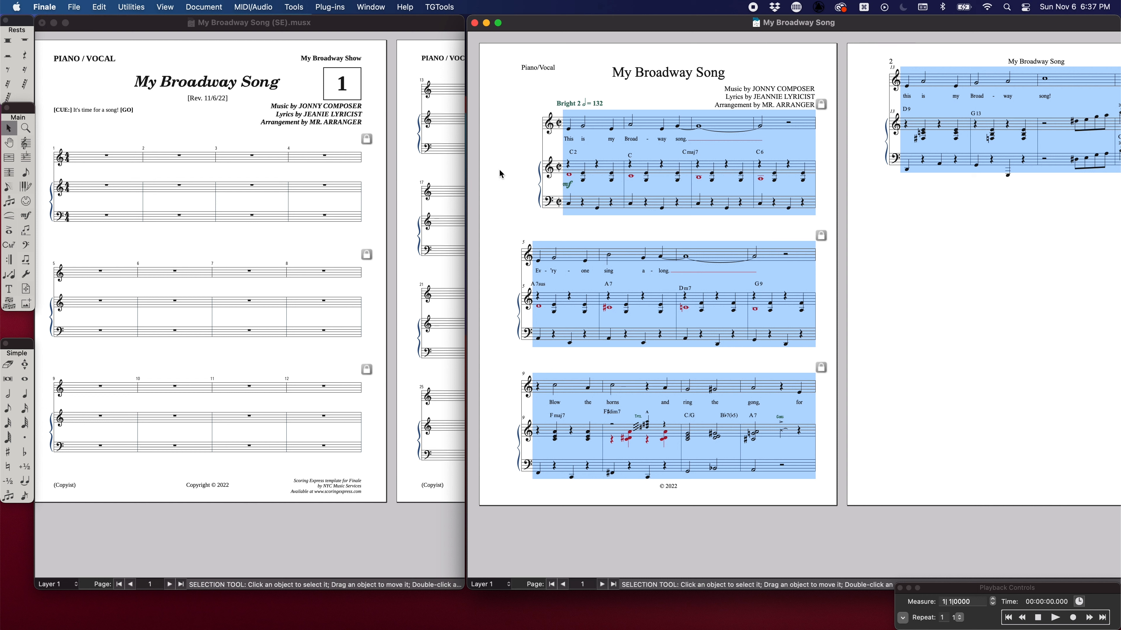
click(93, 159)
click(97, 160)
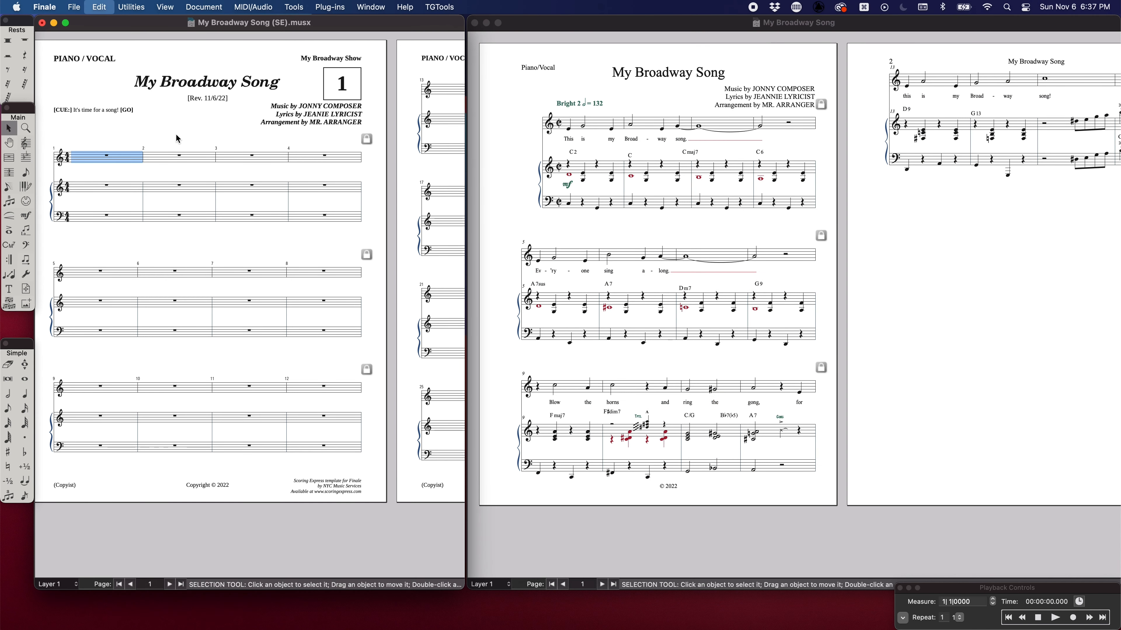
key(super+v)
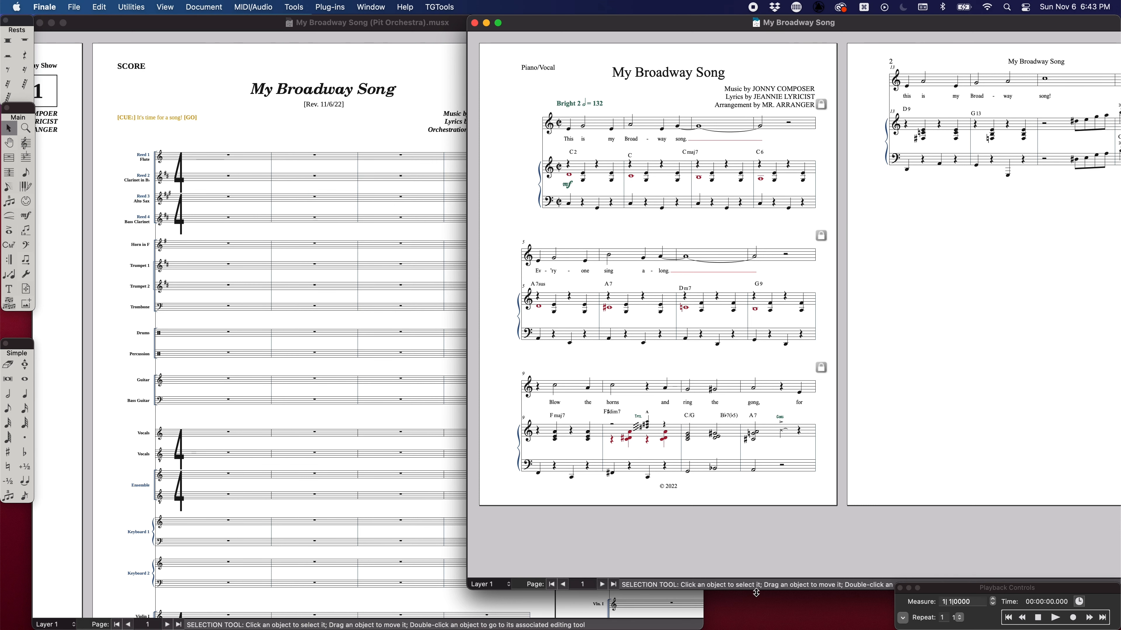
Step: Limit the edit filter to tempo mark, tempo alteration and rehearsal mark expressions plus all measure settings
key(alt+super+f)
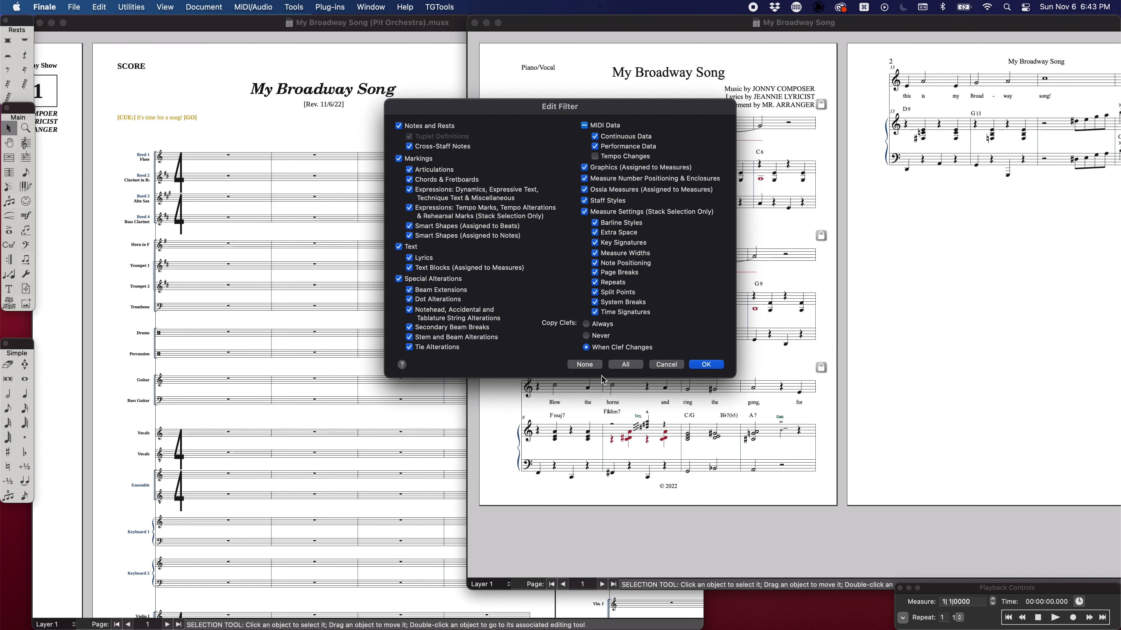
click(588, 368)
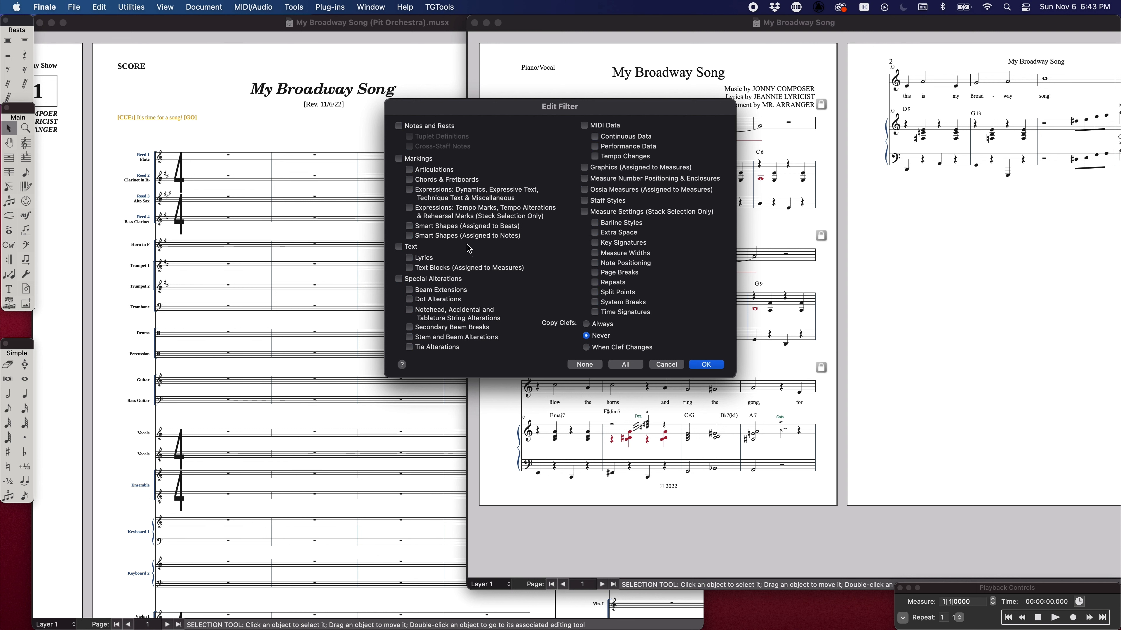
click(410, 208)
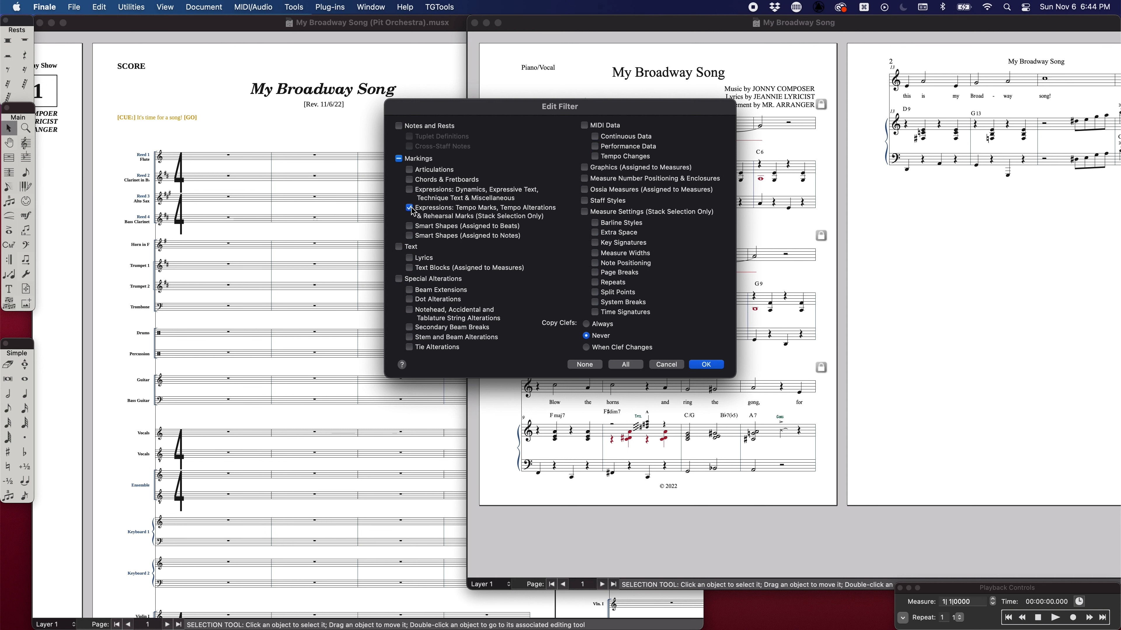
click(584, 213)
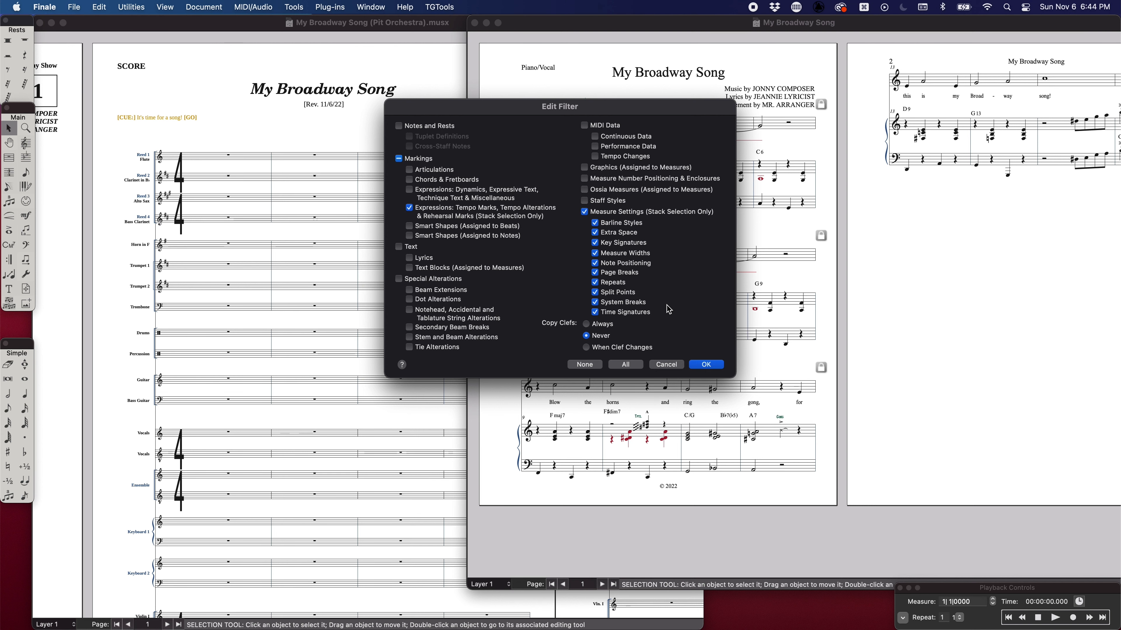
click(704, 363)
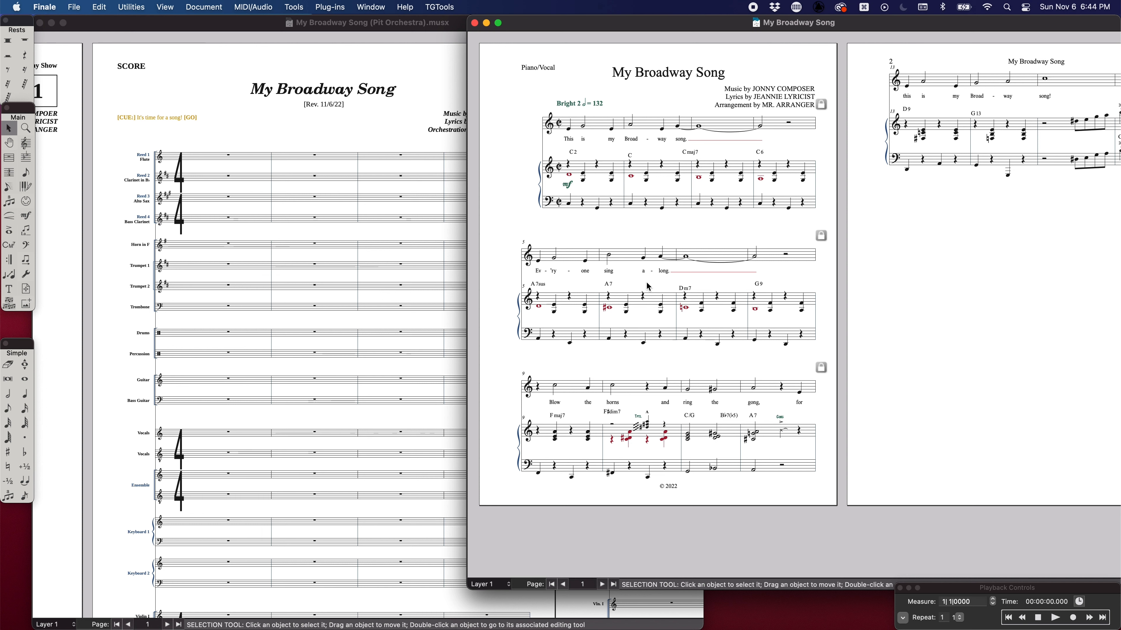
Step: Copy the whole piano/vocal score's filtered items and paste them at measure 1 of the Reed 1 Flute staff in the Pit Orchestra score
key(super+a)
key(super+c)
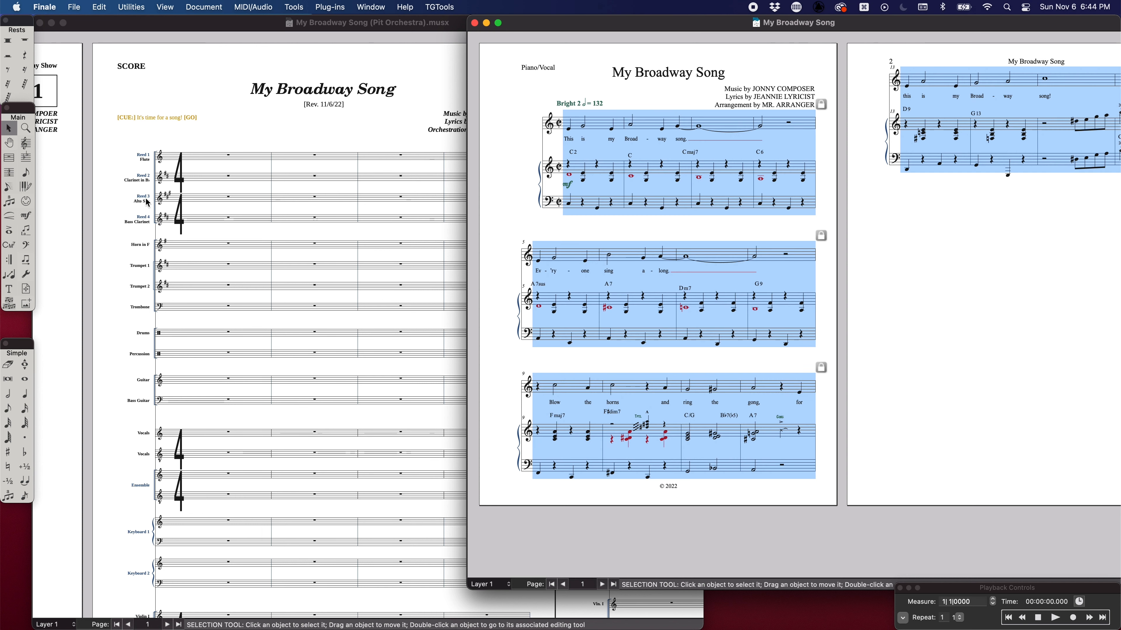
click(200, 166)
click(209, 160)
key(super+v)
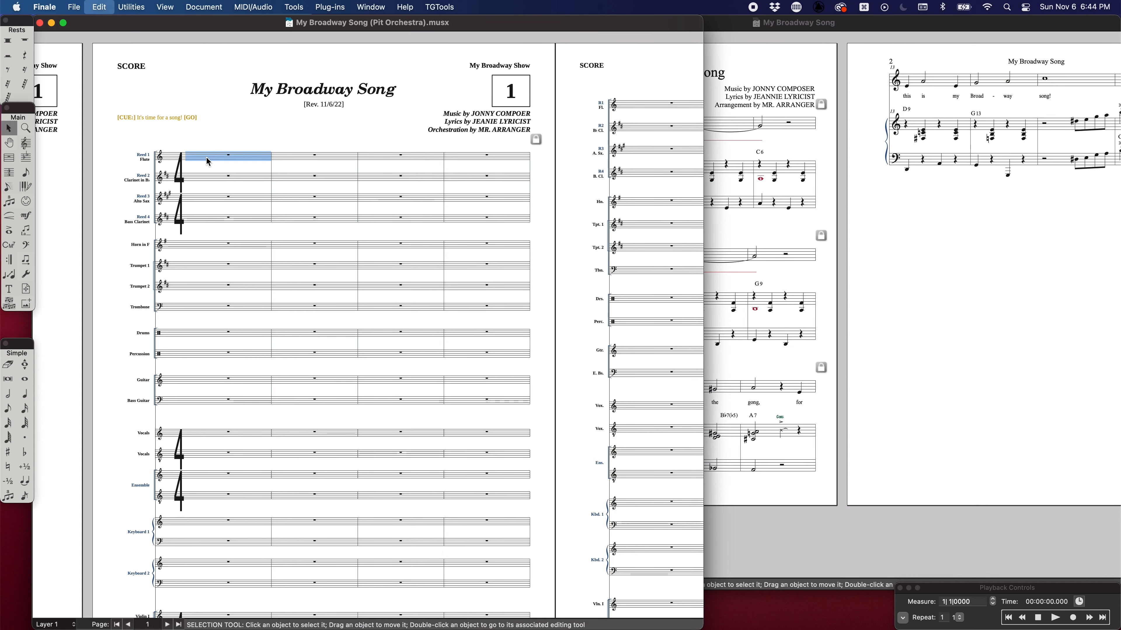
click(231, 140)
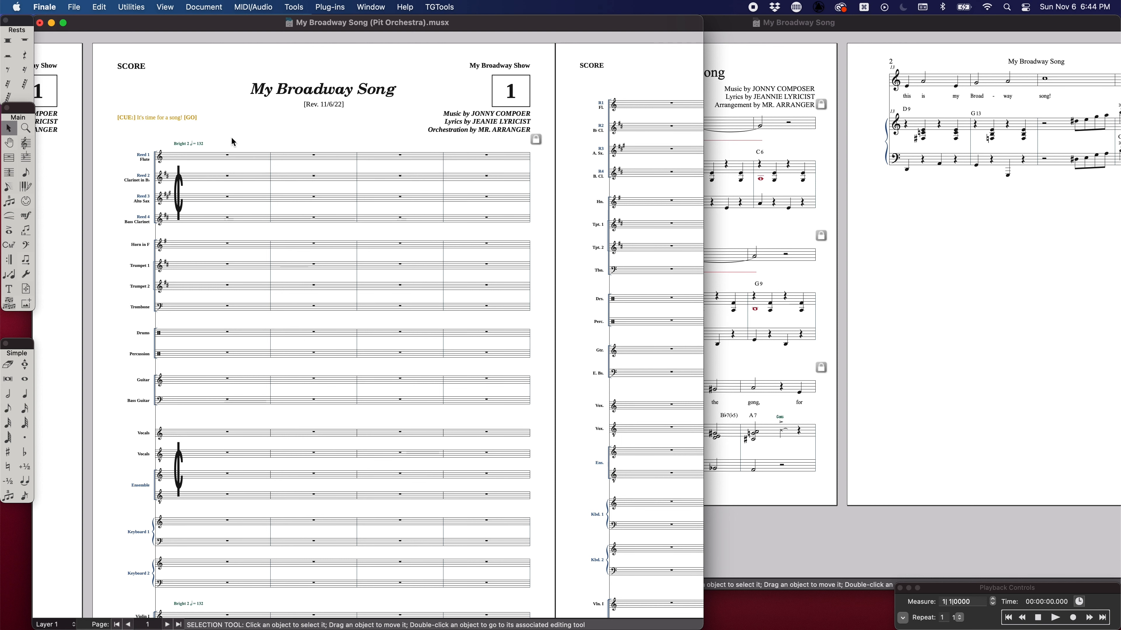
Step: Clear the selection in the piano/vocal score and reset the edit filter to include all items
click(774, 232)
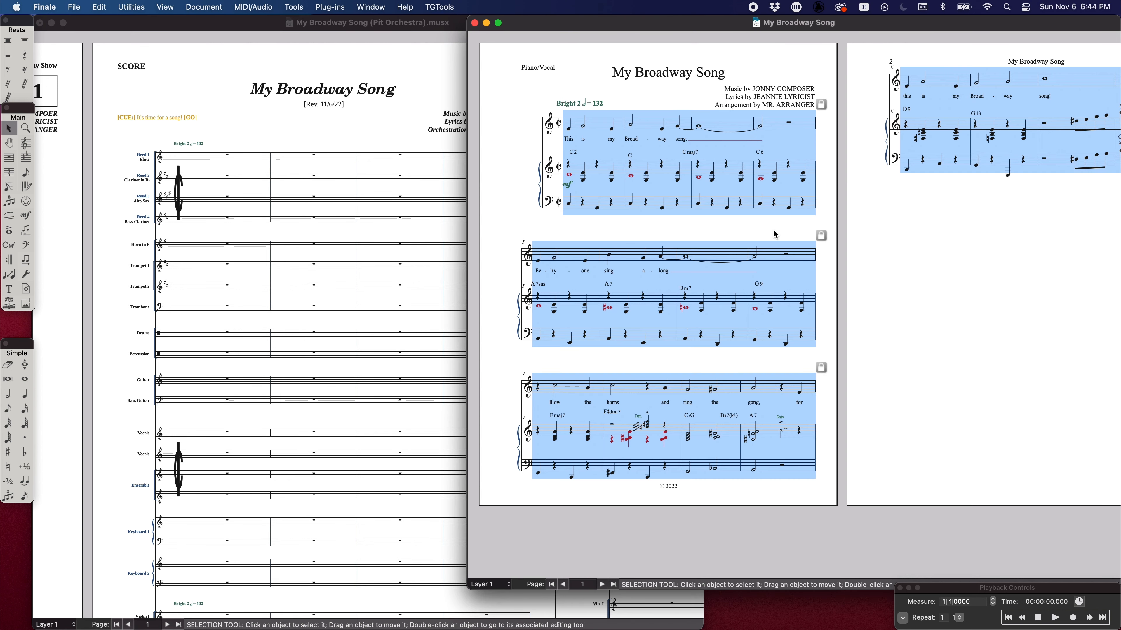
click(774, 231)
key(shift+super+f)
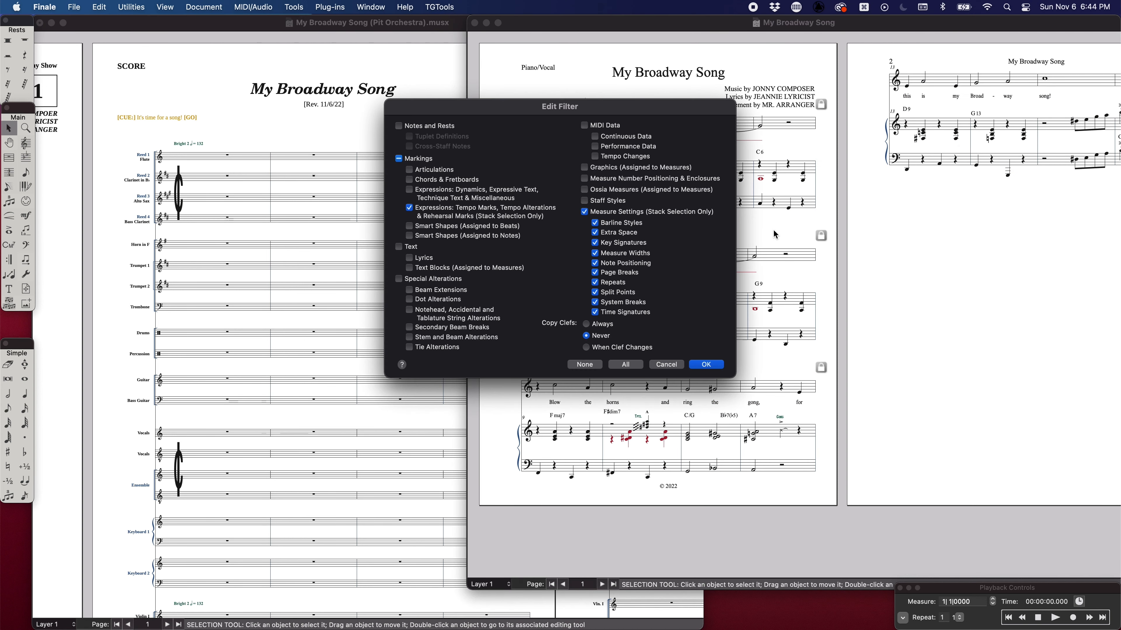
click(625, 364)
click(706, 364)
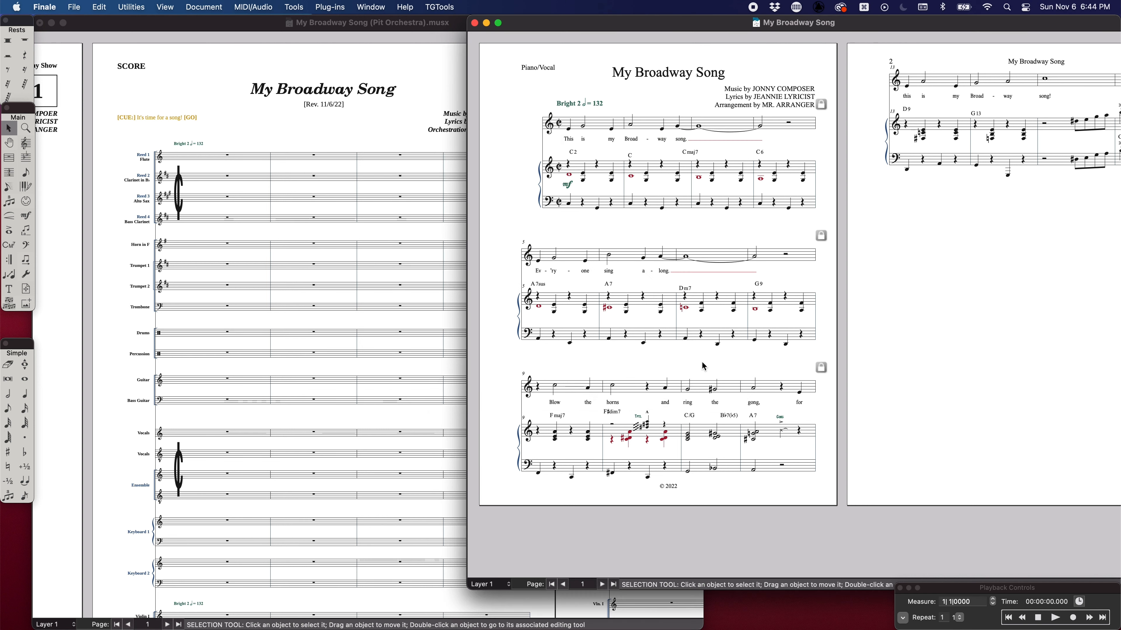
Step: Copy the piano/vocal score's vocal staff into the upper Vocals staff of the Pit Orchestra score in Scroll View
click(529, 130)
click(310, 134)
key(super+e)
scroll(265, 369, down, 6)
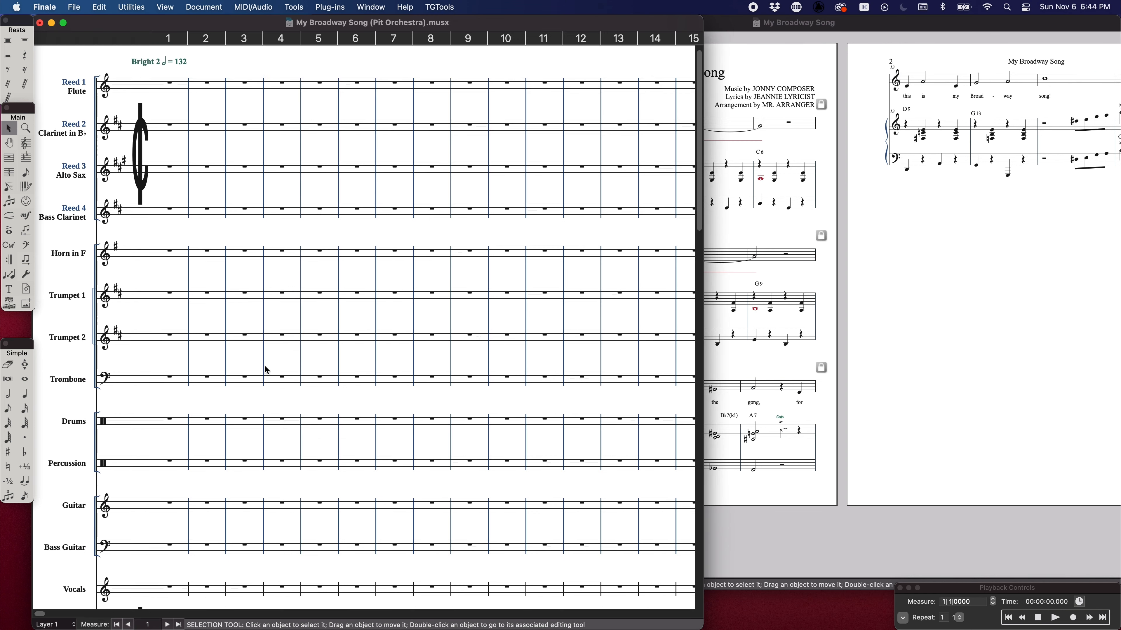
click(61, 356)
key(super+v)
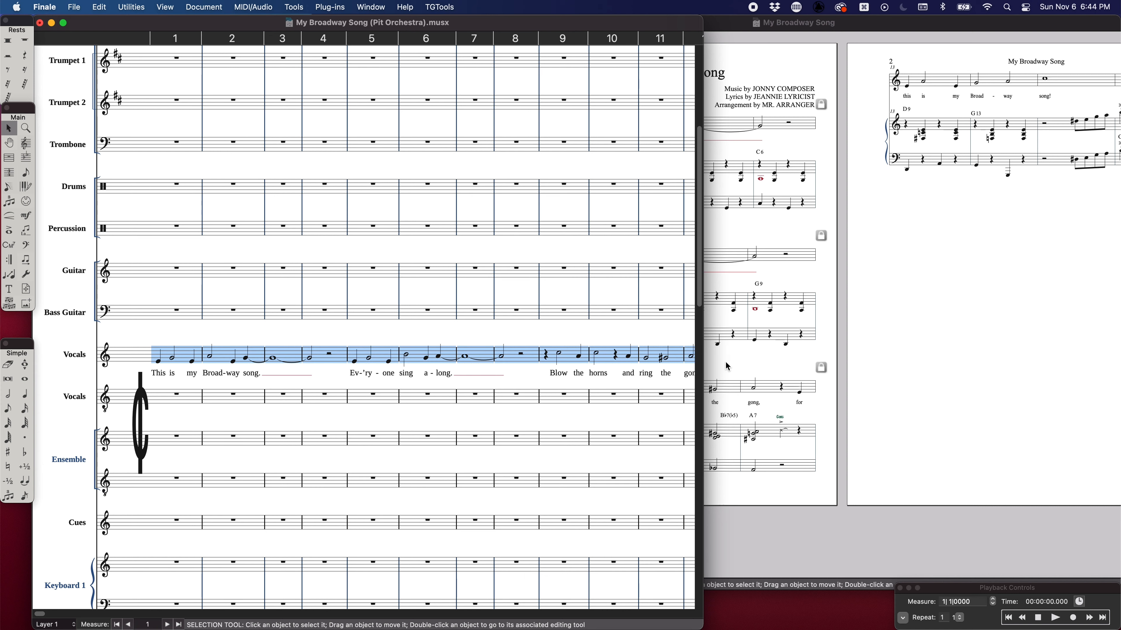
Step: Copy the piano staves from the piano/vocal score into the Keyboard 1 staves of the Pit Orchestra score
click(728, 366)
click(54, 343)
scroll(54, 342, down, 15)
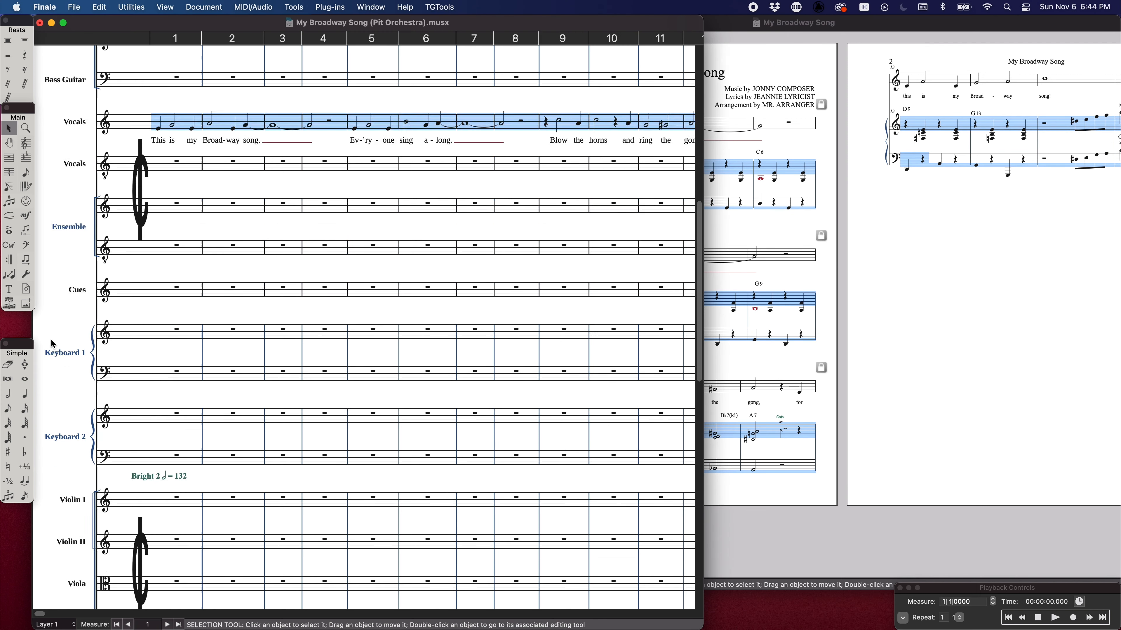
click(83, 287)
key(super+v)
click(82, 288)
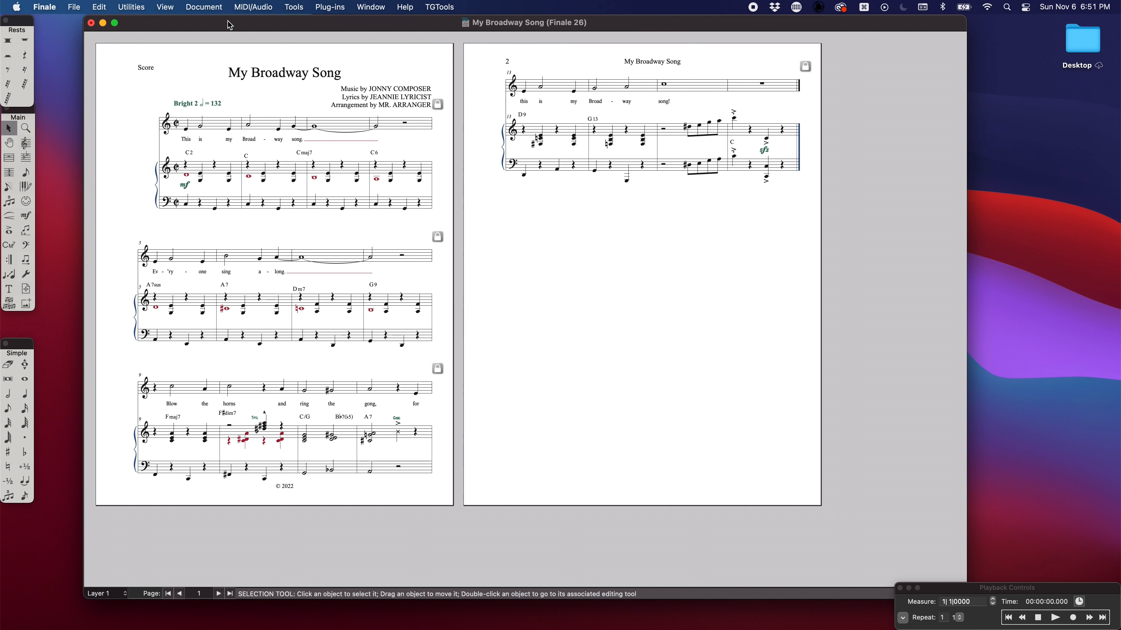
Step: Set the default music font of the My Broadway Song score to Finale Maestro, importing the engraving settings from the SMuFL font
click(213, 7)
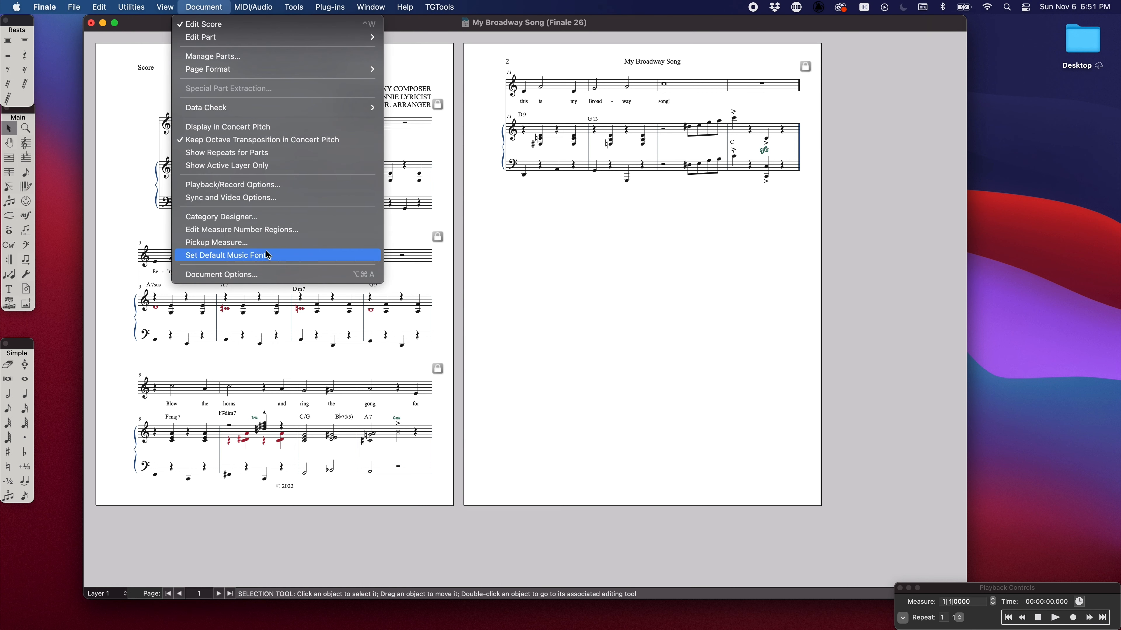
click(285, 259)
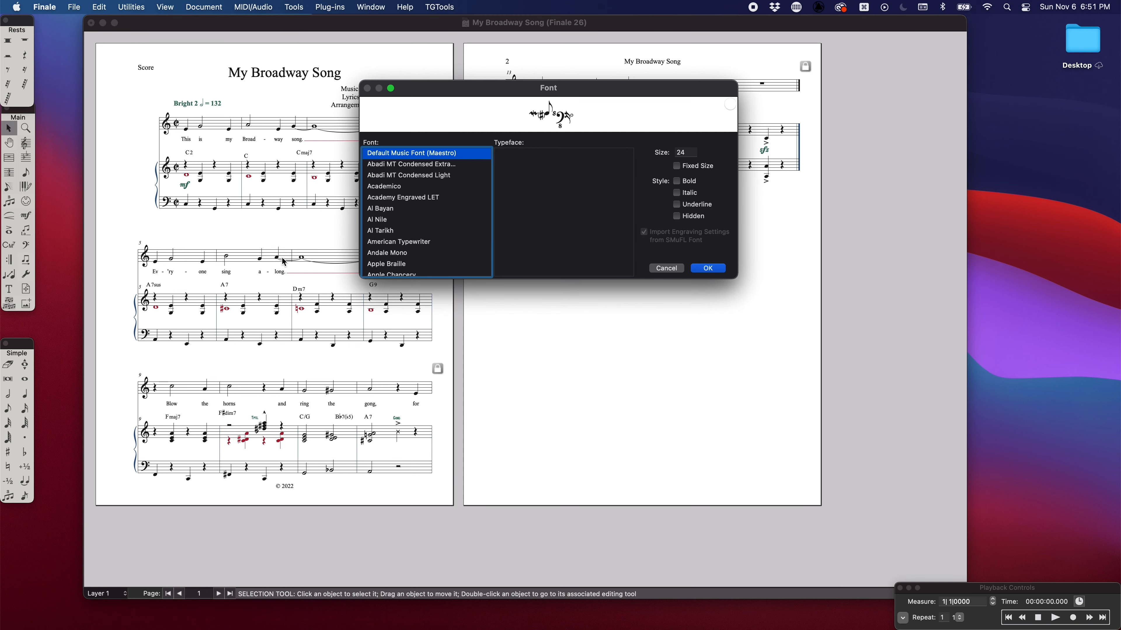
key(f)
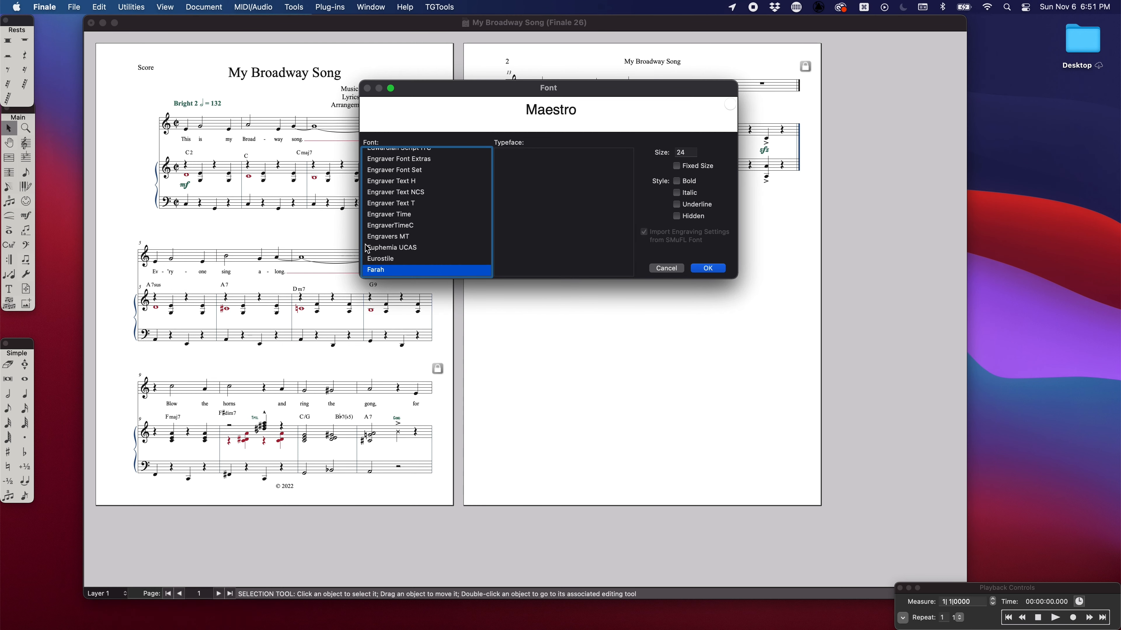
scroll(440, 247, down, 2)
scroll(440, 247, down, 5)
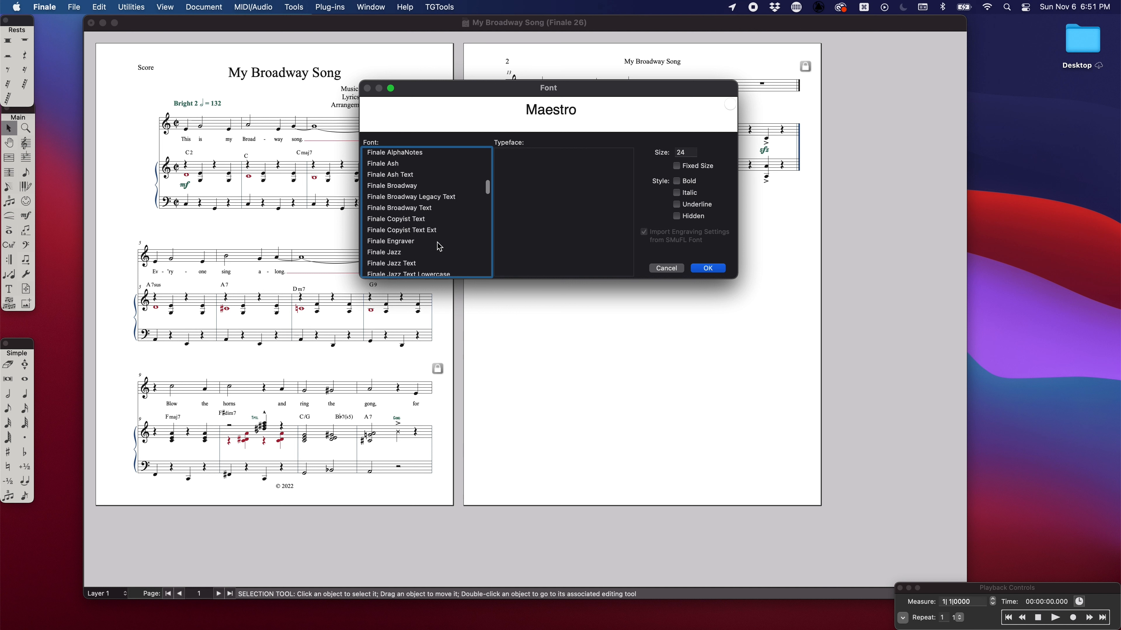
click(414, 253)
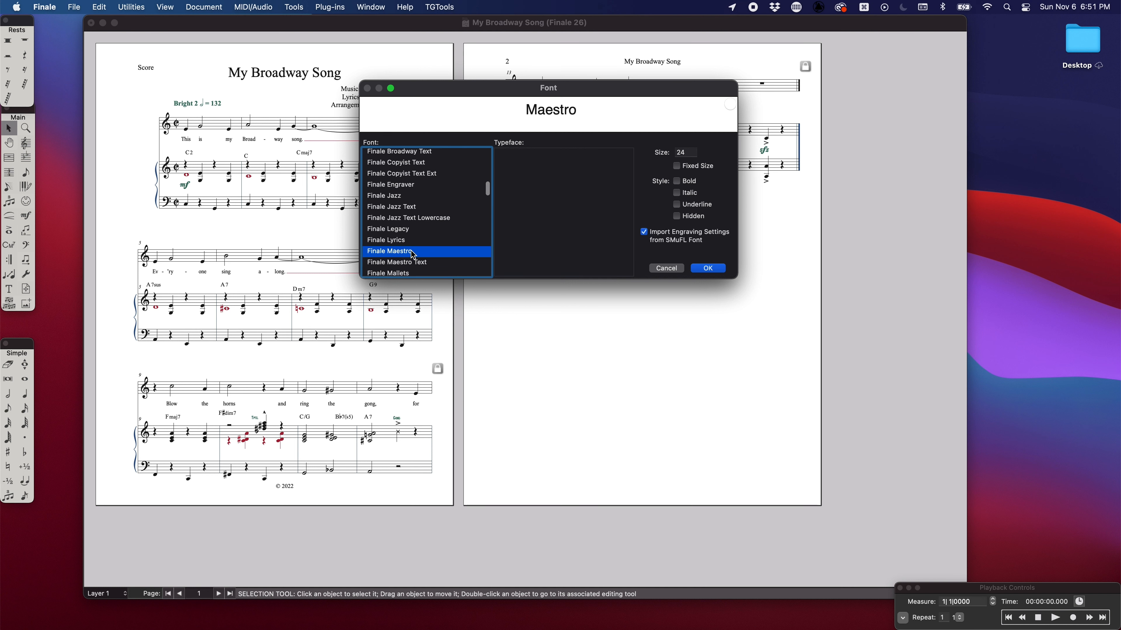
click(698, 272)
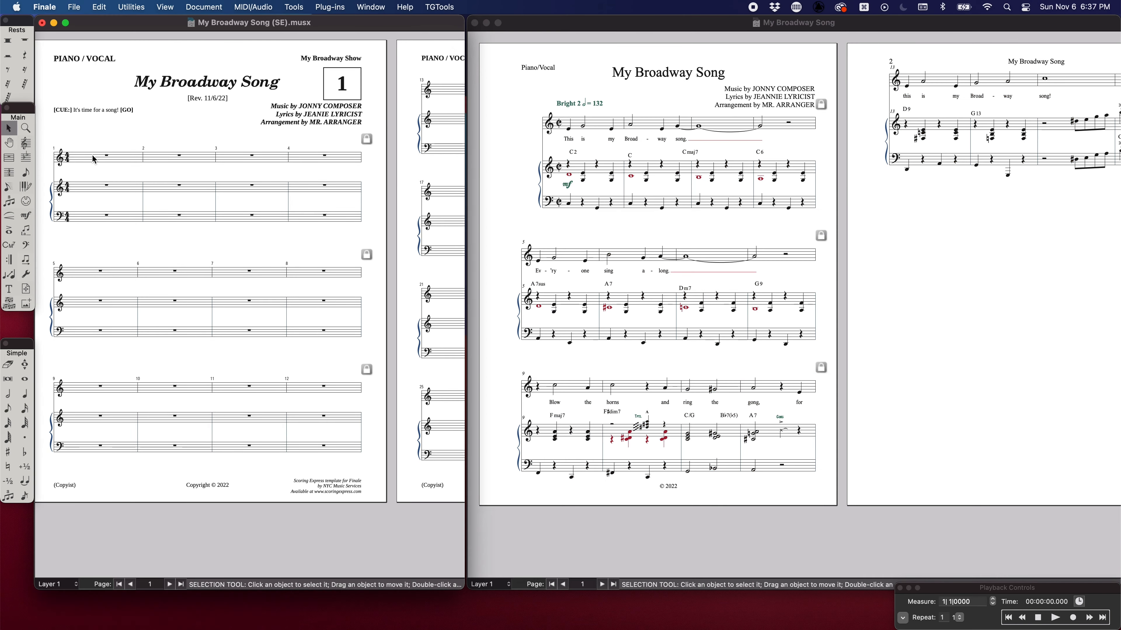
Step: Paste the copied piano/vocal music into the Scoring Express piano/vocal template starting at measure 1 and clear the selection
click(144, 142)
key(super+v)
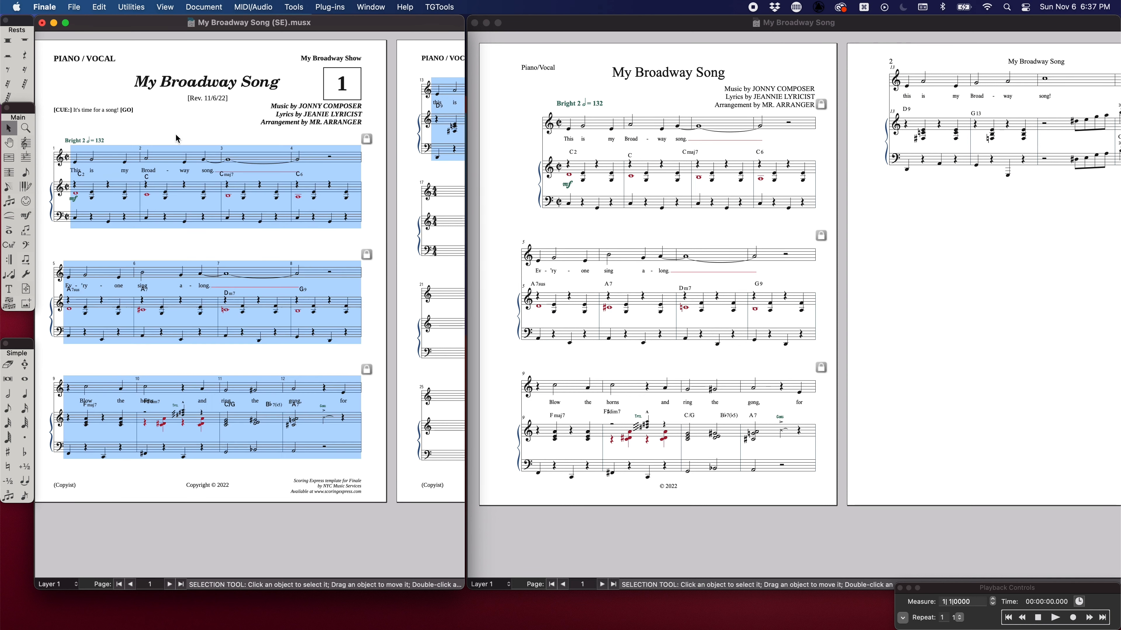
click(176, 135)
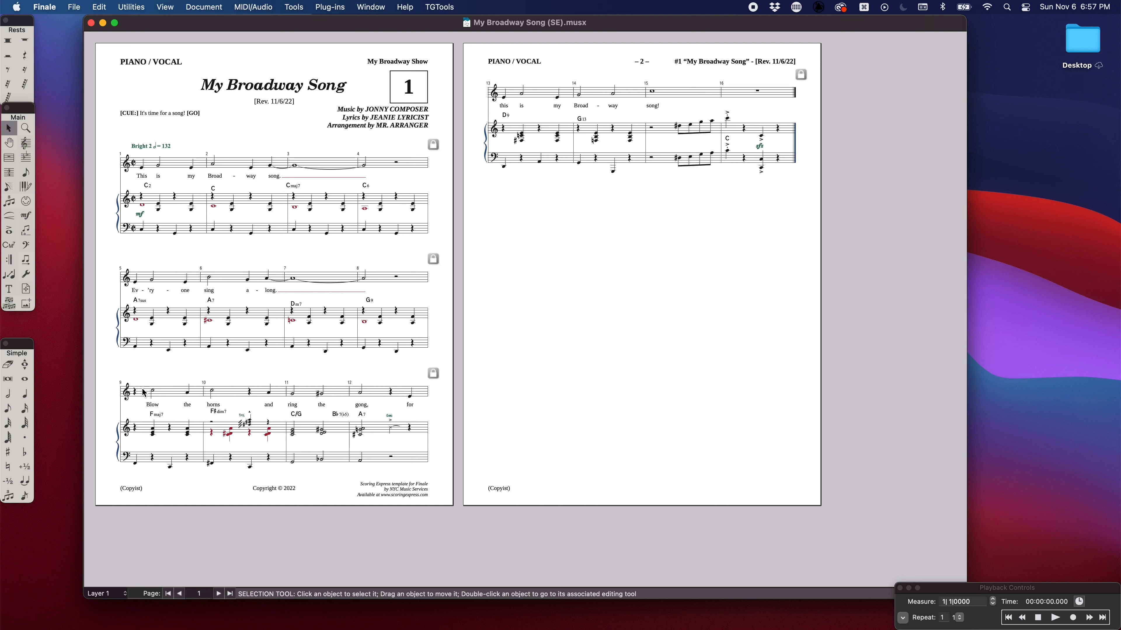
Step: Move the imported Tpts. and Gong expressions into the template's original Technique Text category and reset their fonts and positioning to it
click(25, 216)
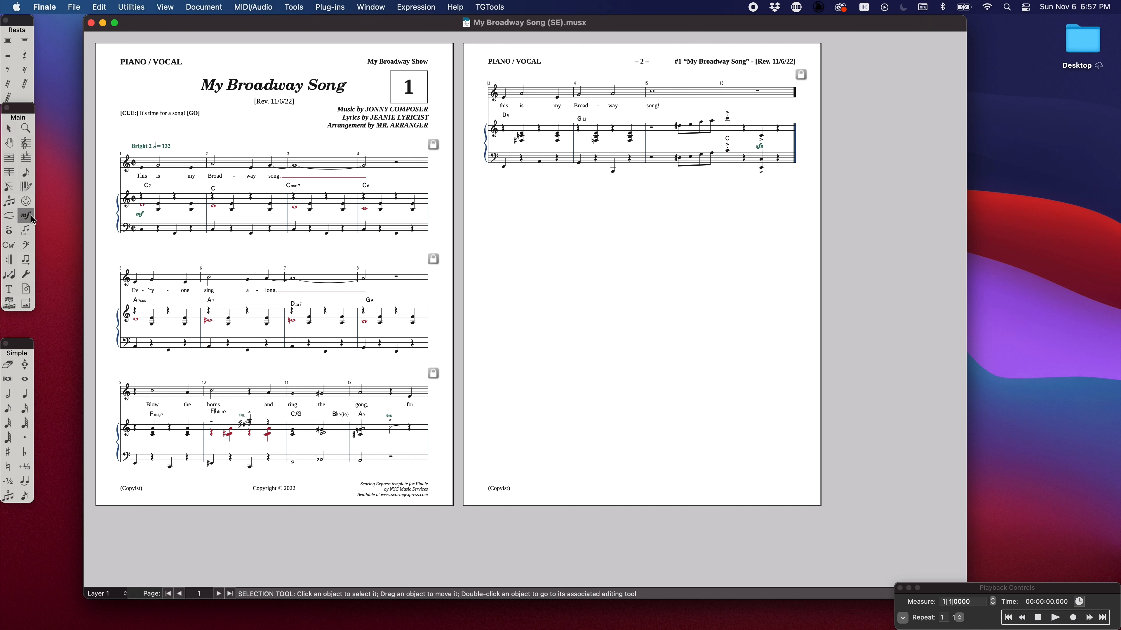
double_click(143, 217)
click(269, 413)
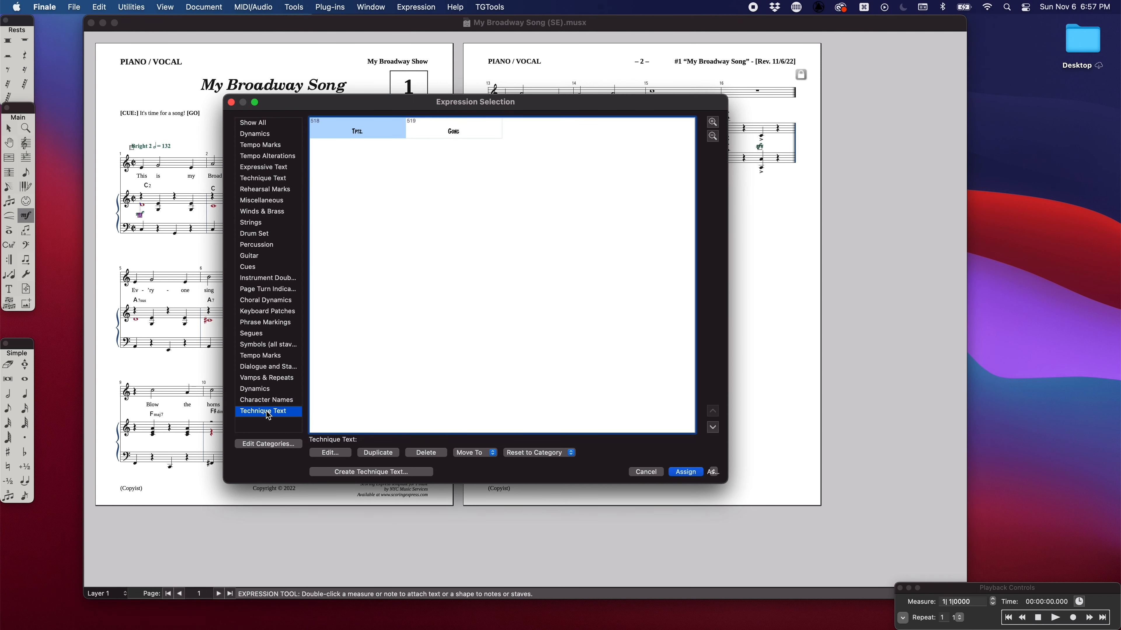
shift+click(440, 135)
click(482, 455)
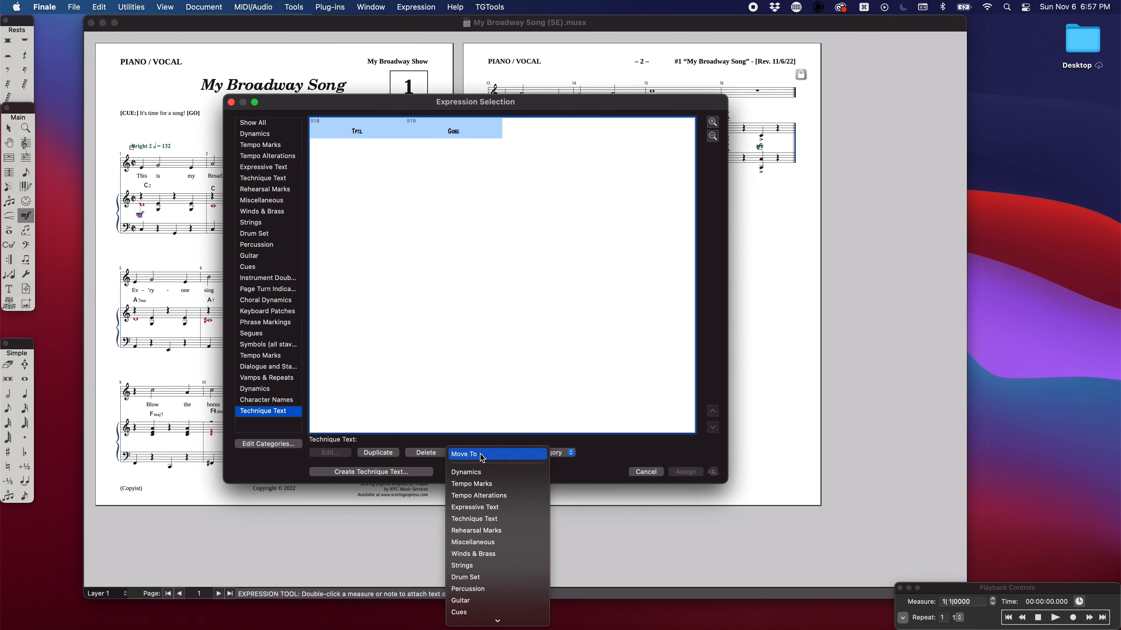
click(483, 519)
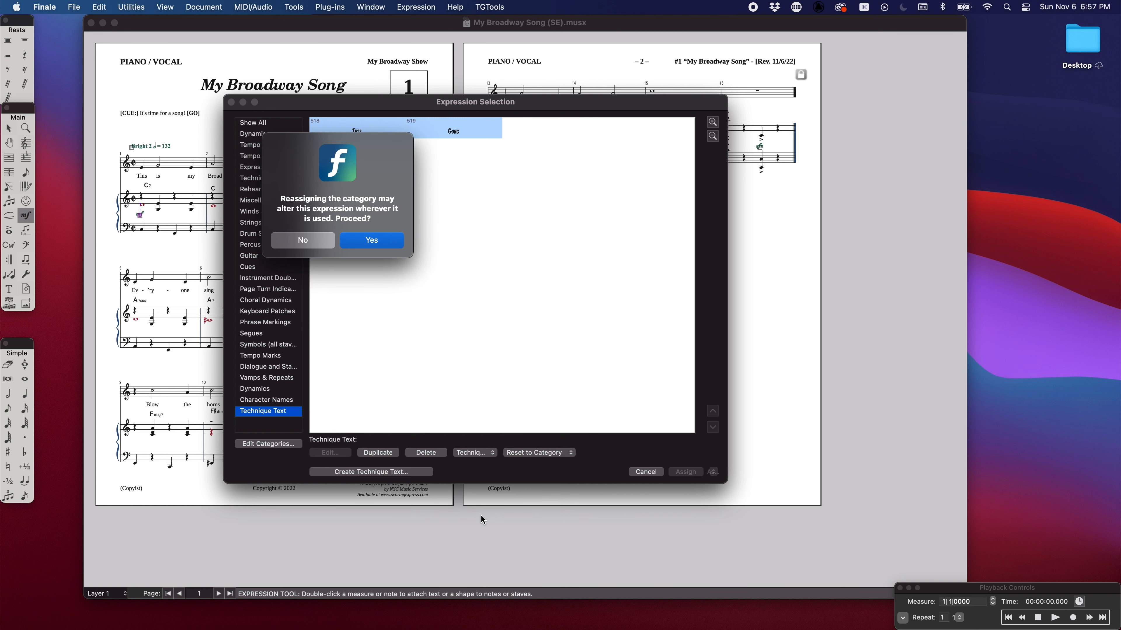
click(373, 241)
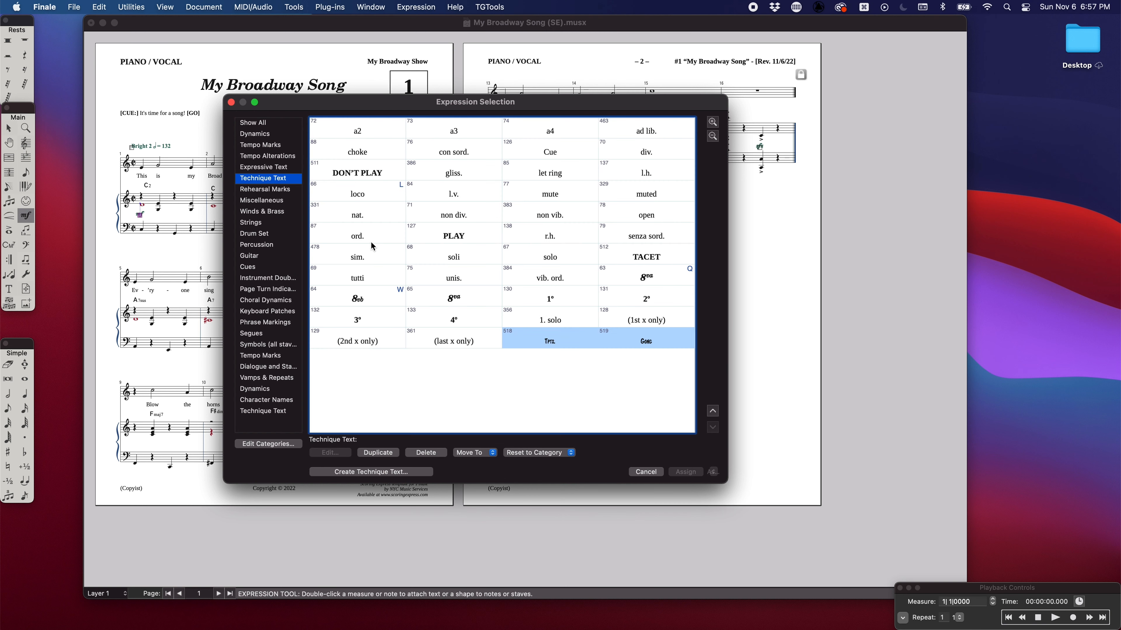
click(545, 454)
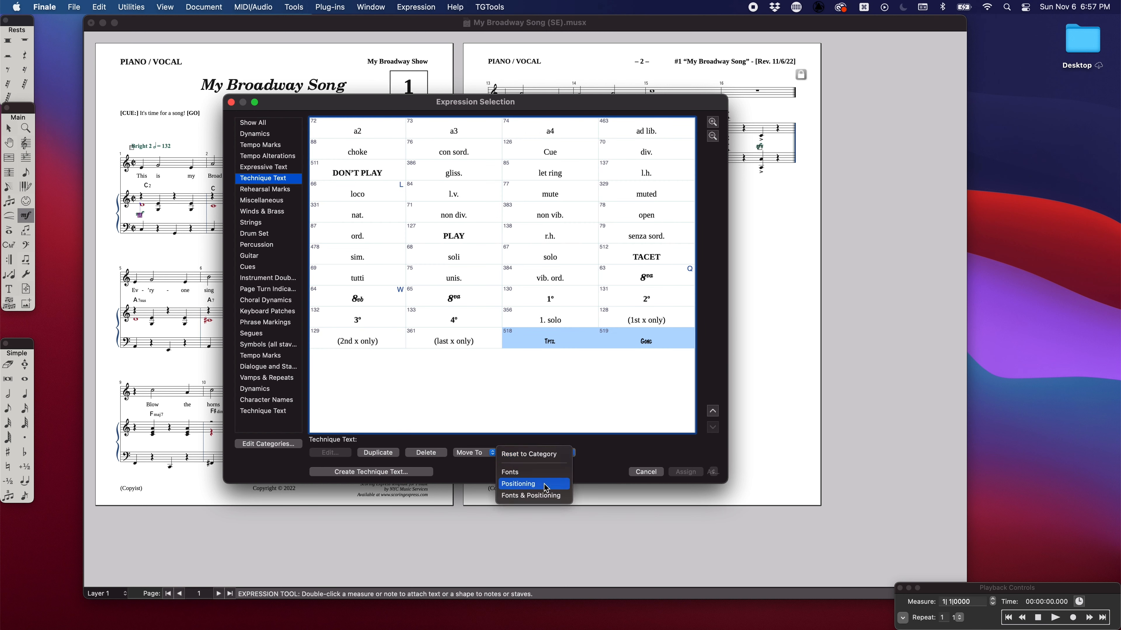
click(546, 496)
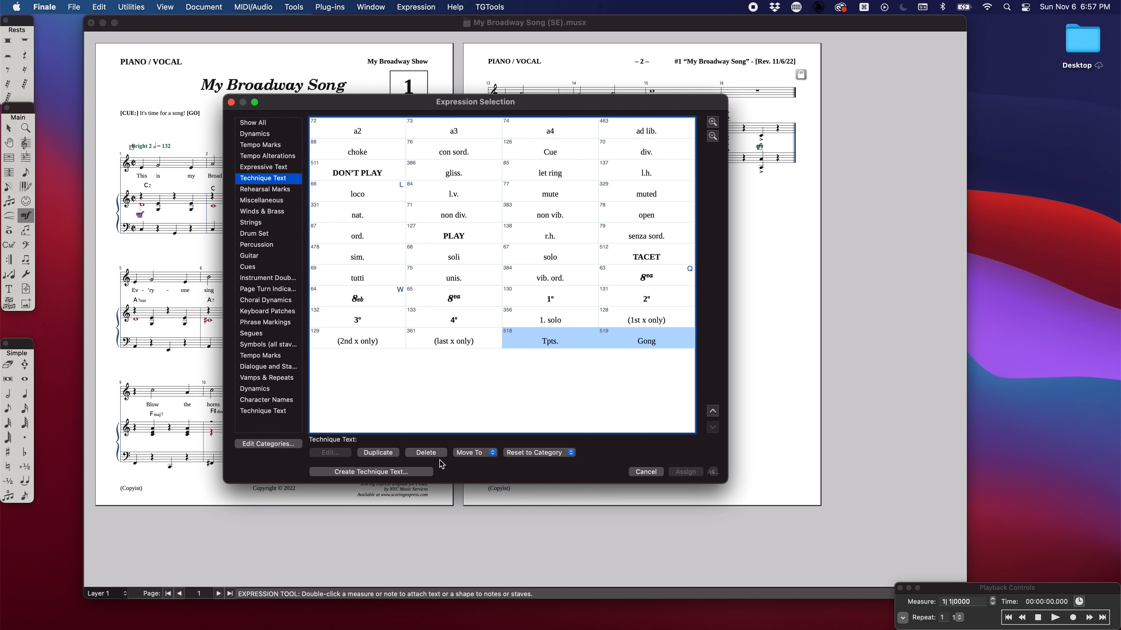
Step: Move the imported mf and sfz expressions into the template's original Dynamics category, accepting the reassignment
click(293, 389)
shift+click(441, 134)
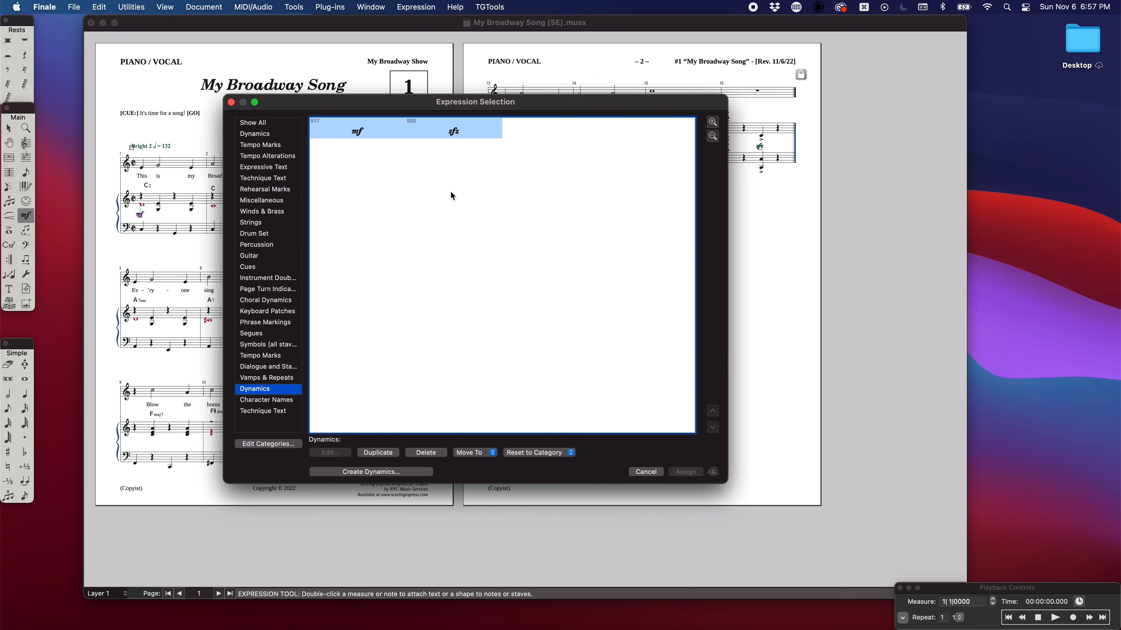
click(484, 455)
click(485, 474)
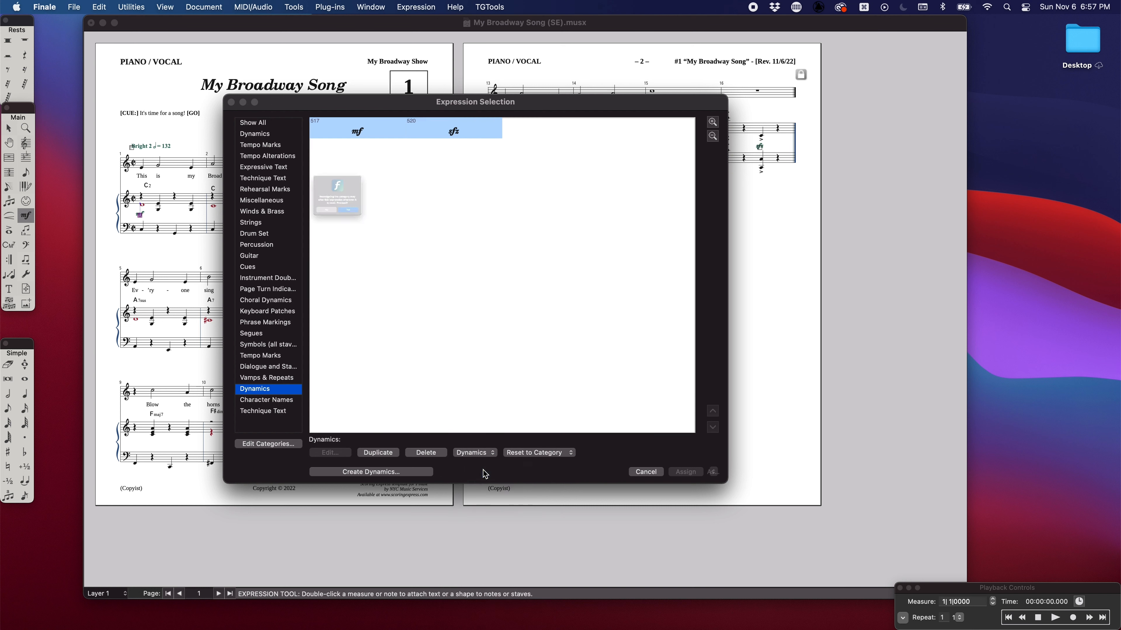
click(361, 243)
Step: Delete the duplicate mf and sfz dynamics from the selection palette, replacing them in the score with the template's mf and expression 12 (sfz)
click(637, 263)
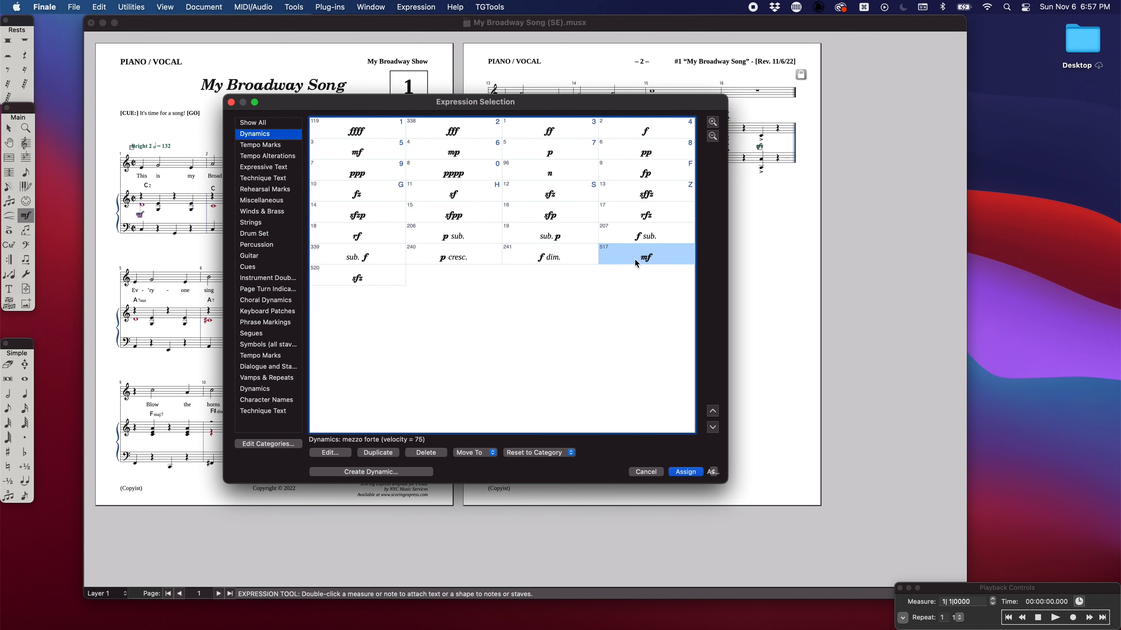
click(424, 452)
drag(520, 157, 475, 317)
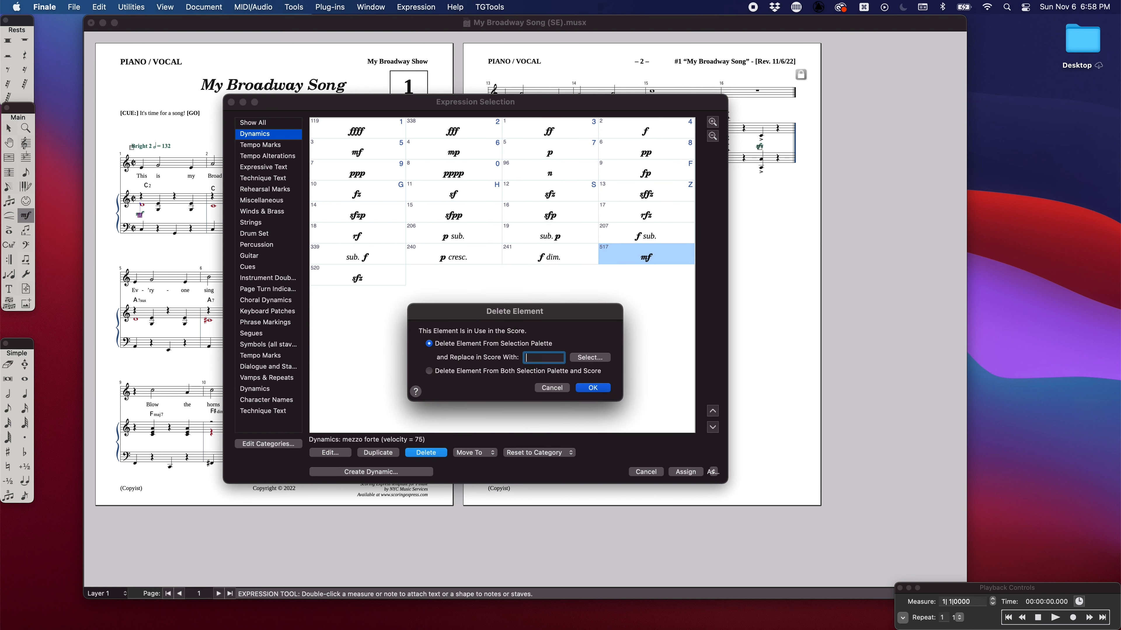
click(593, 388)
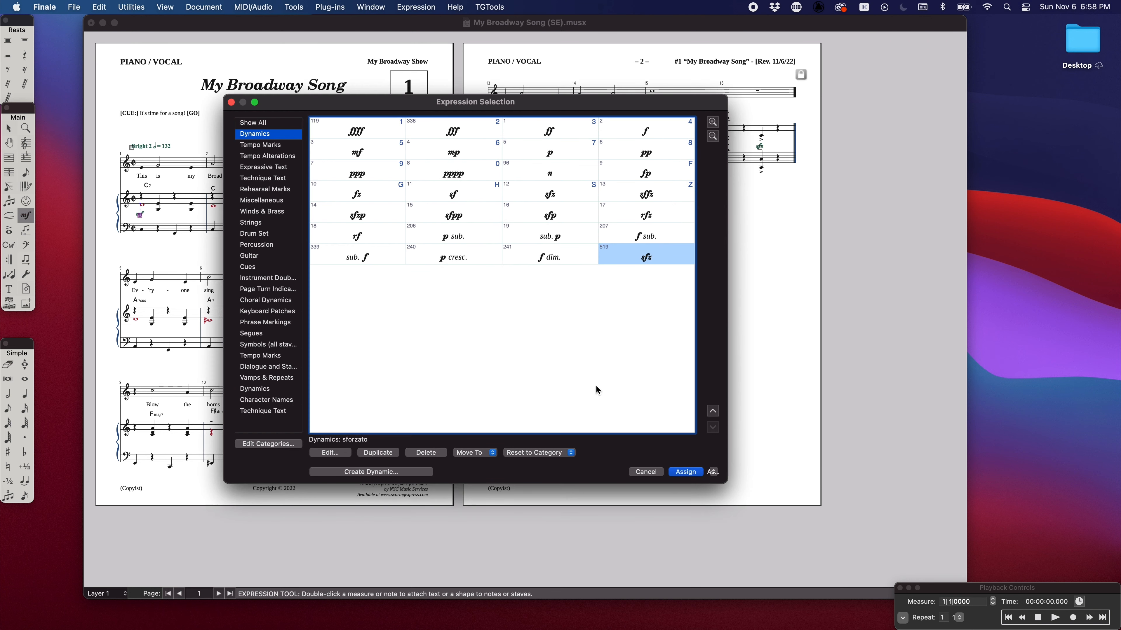
click(426, 453)
drag(521, 156, 439, 310)
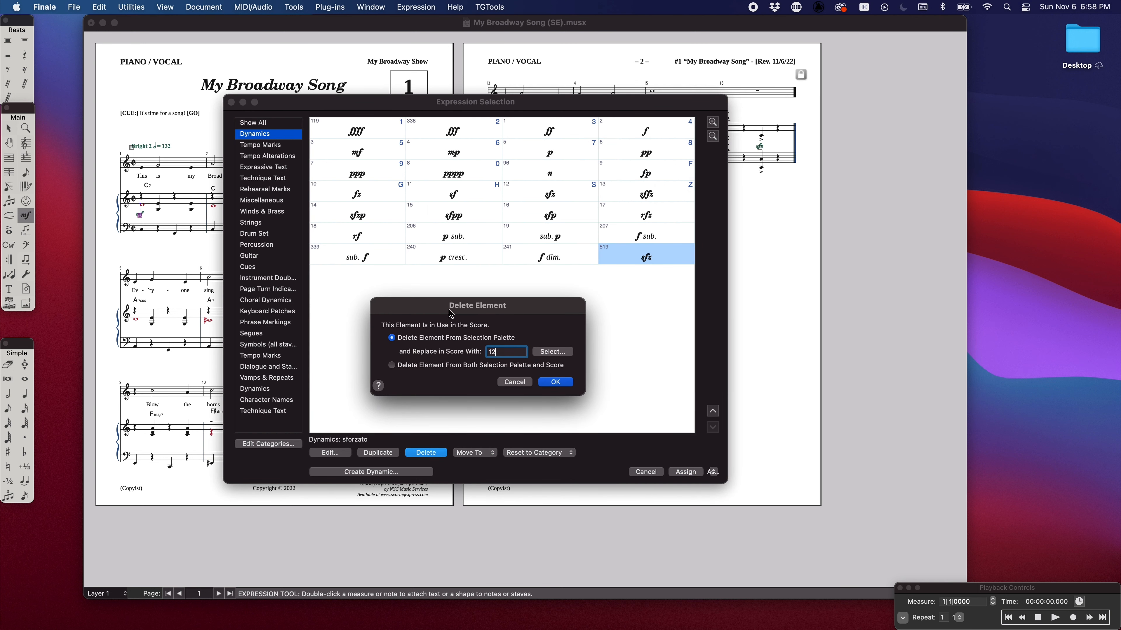
click(551, 383)
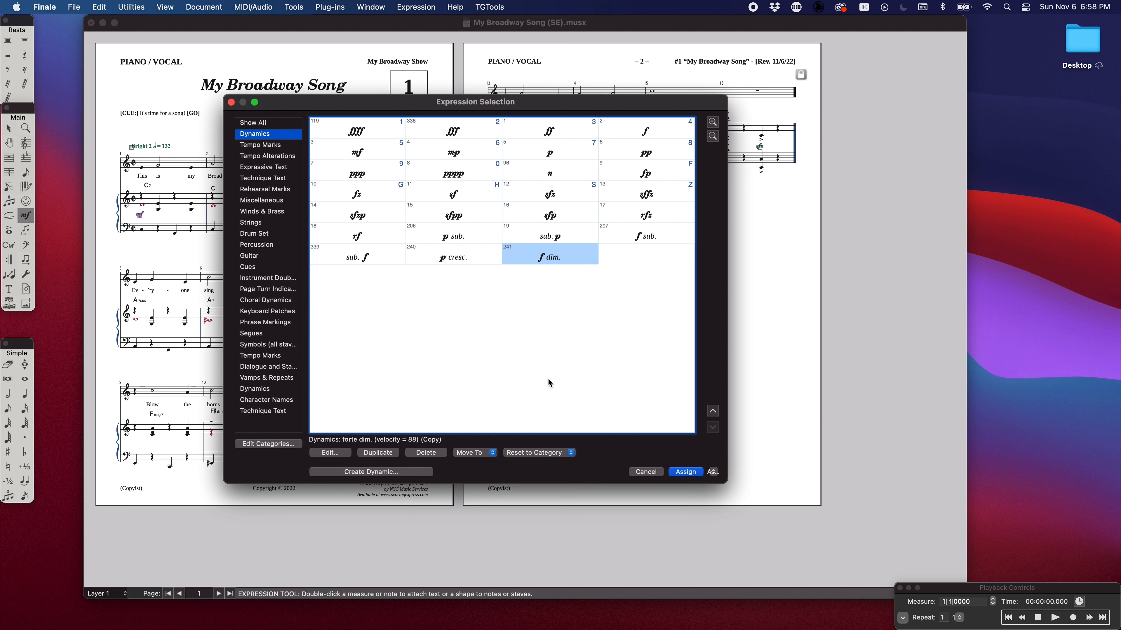
Step: Move the imported Bright 2 tempo mark into the template's original Tempo Marks category and reset its fonts and positioning to it
click(268, 357)
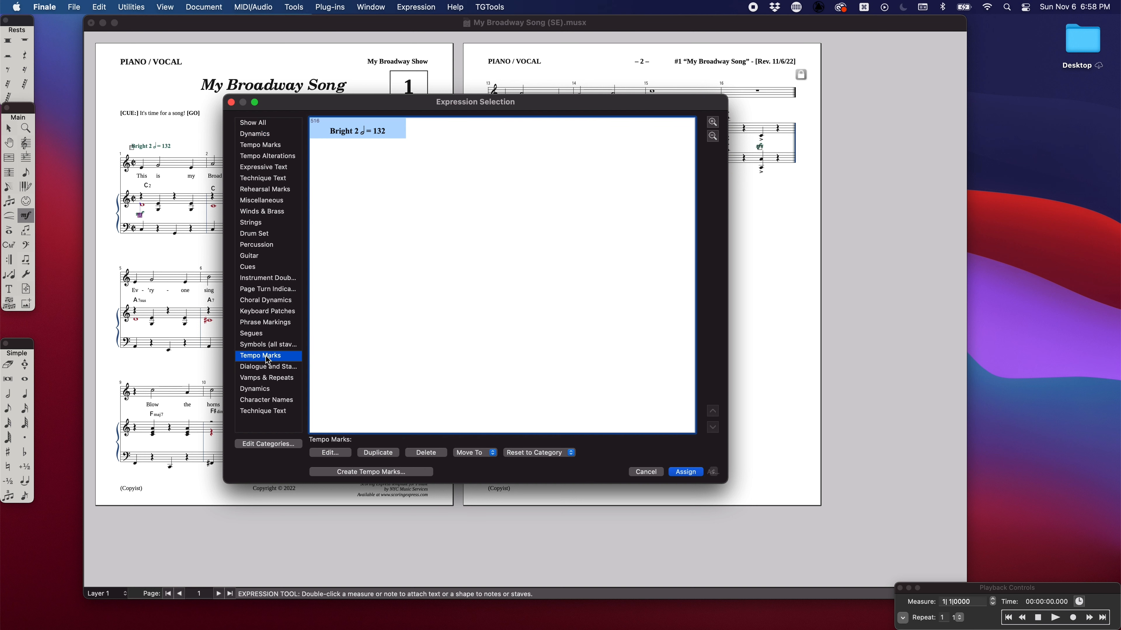
click(482, 458)
click(488, 484)
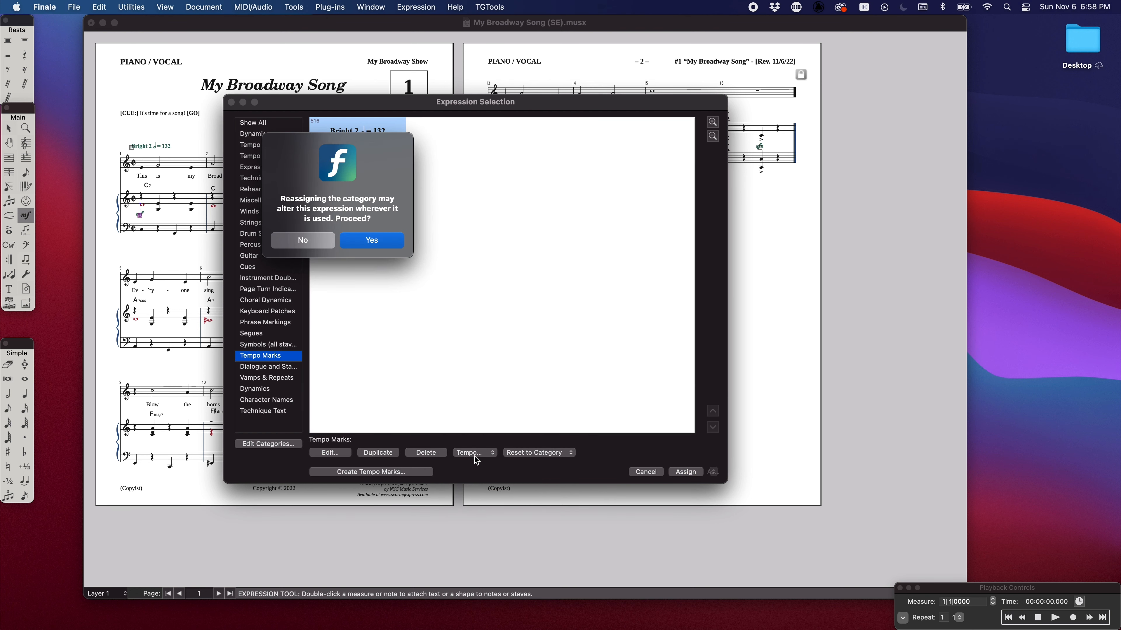
click(369, 245)
click(536, 453)
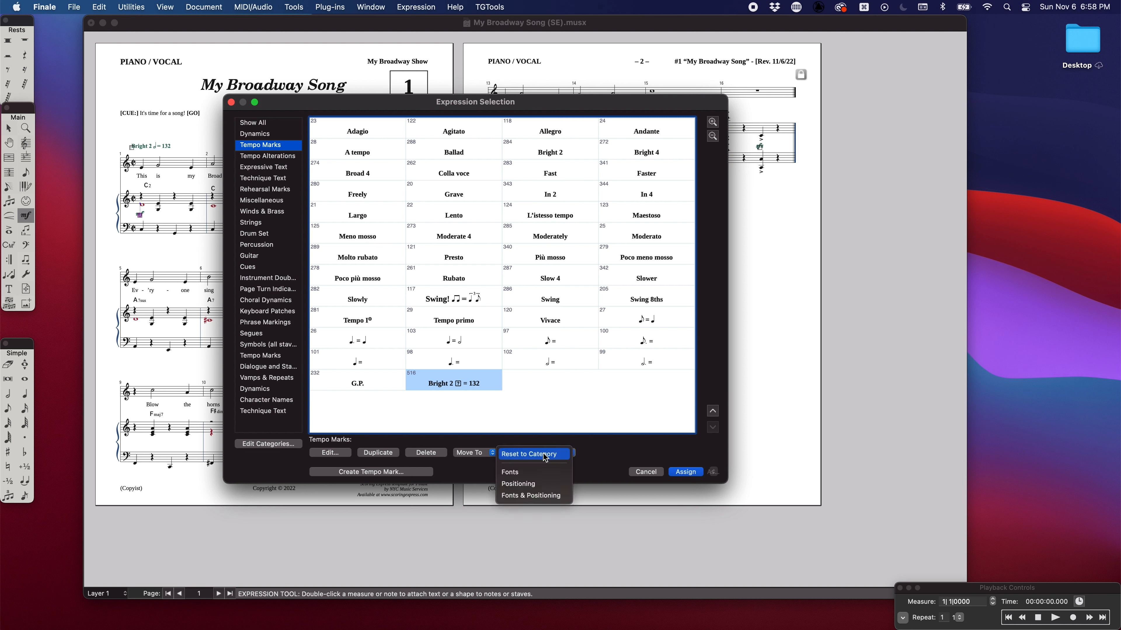
click(530, 499)
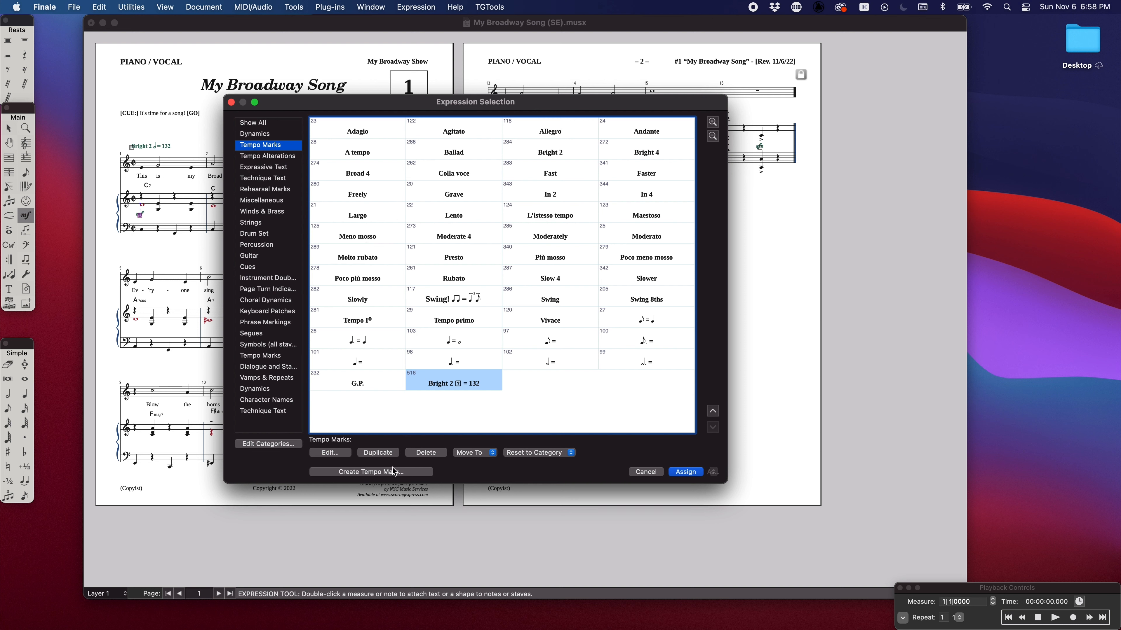
Step: Replace the broken note symbol in the Bright 2 = 132 tempo mark with a half note and leave expression editing
click(341, 453)
click(476, 174)
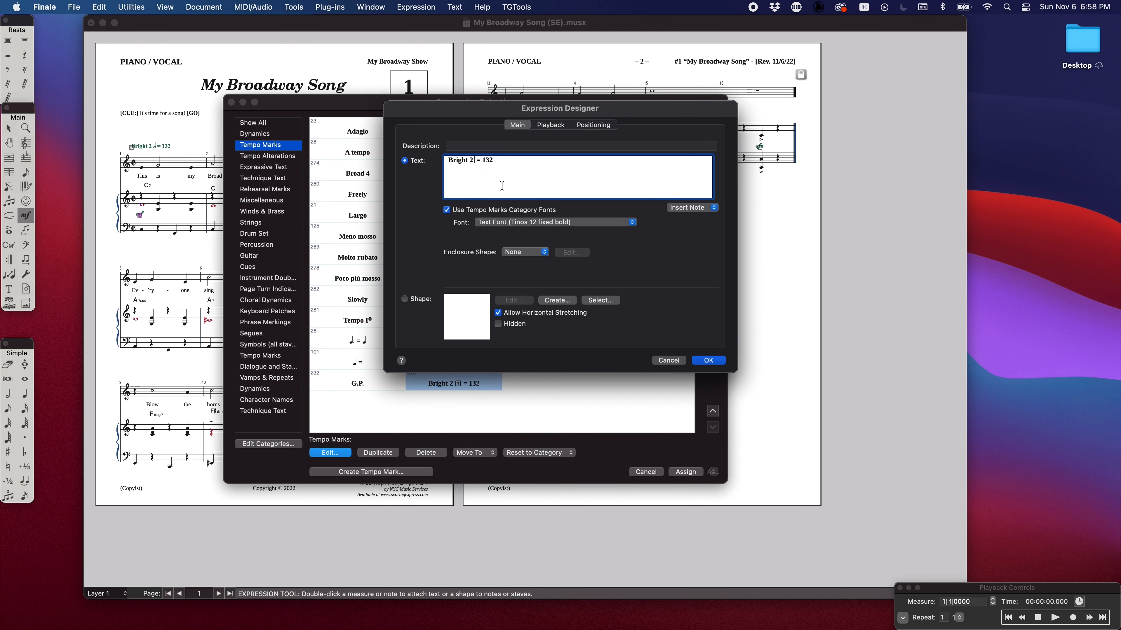
click(705, 209)
click(706, 240)
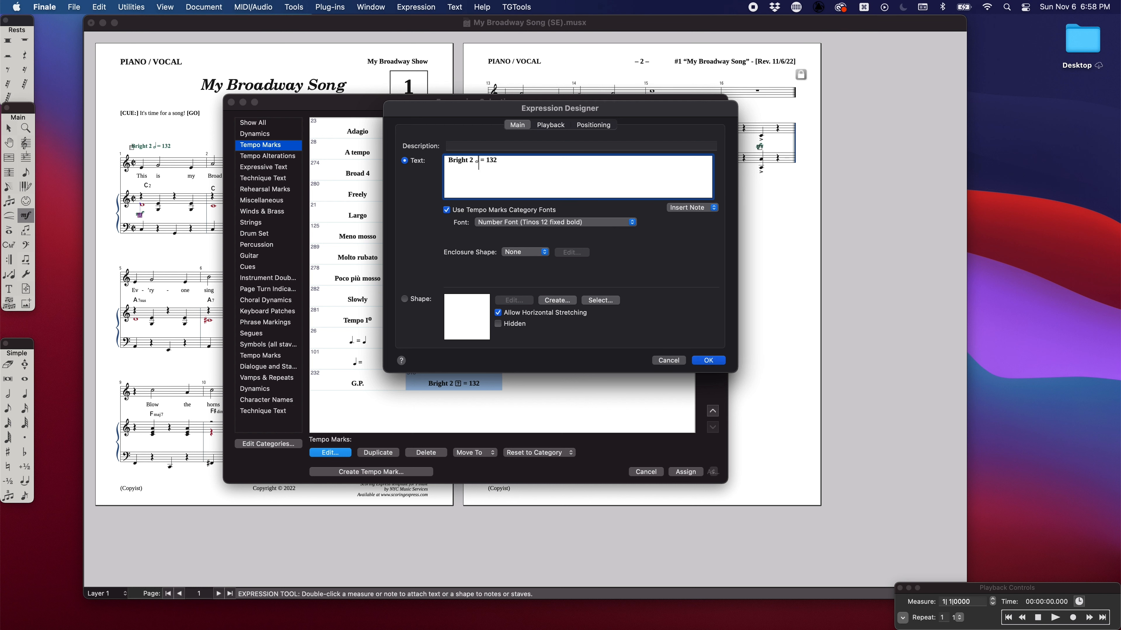
click(717, 359)
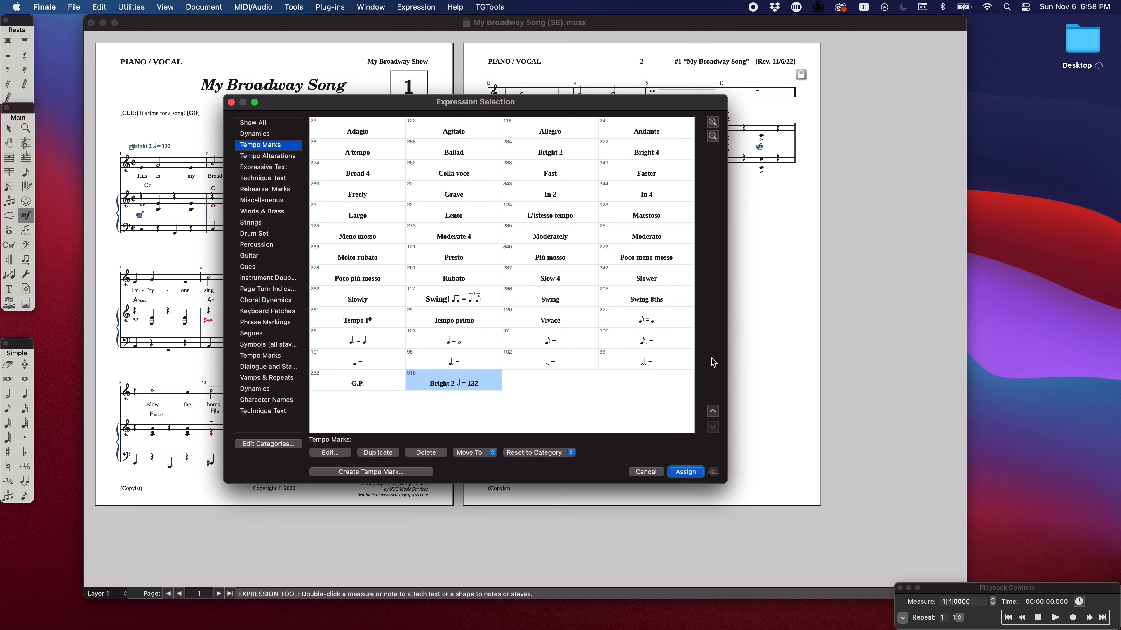
click(686, 472)
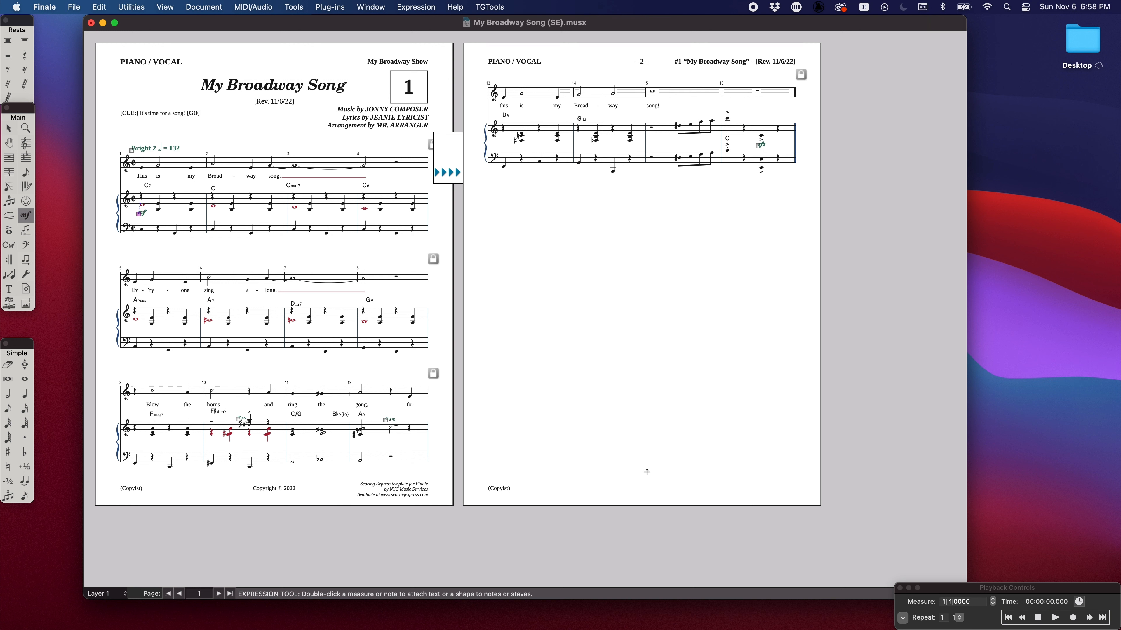
key(Escape)
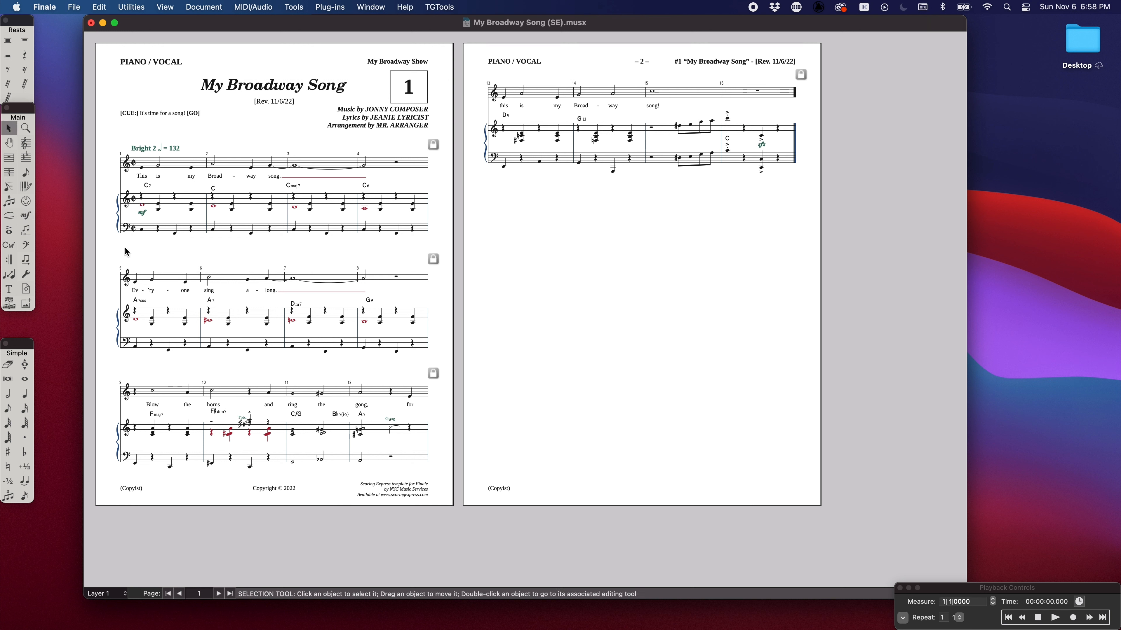
Step: Delete the duplicate accent, articulation 78, from the selection palette, replacing it in the score with the template's articulation 5
click(13, 235)
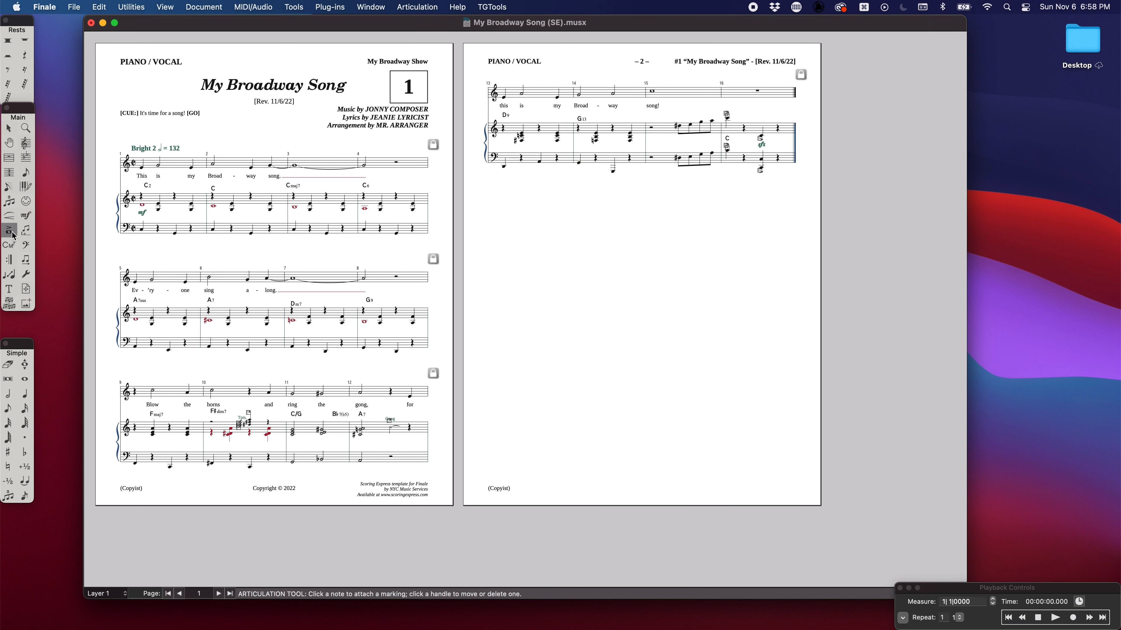
double_click(259, 421)
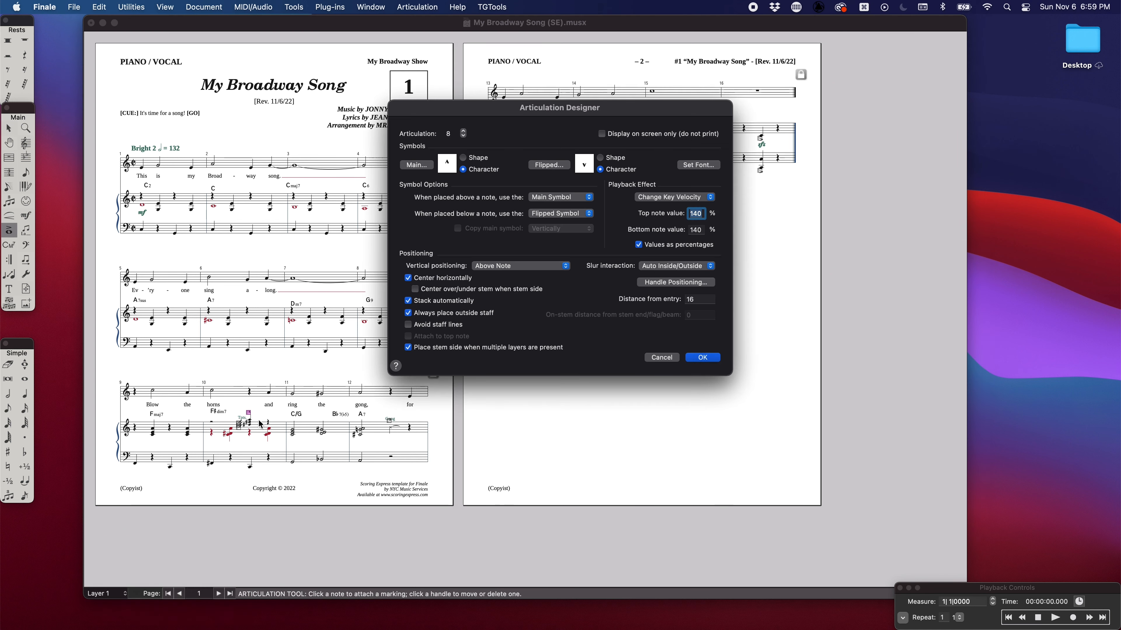
click(657, 355)
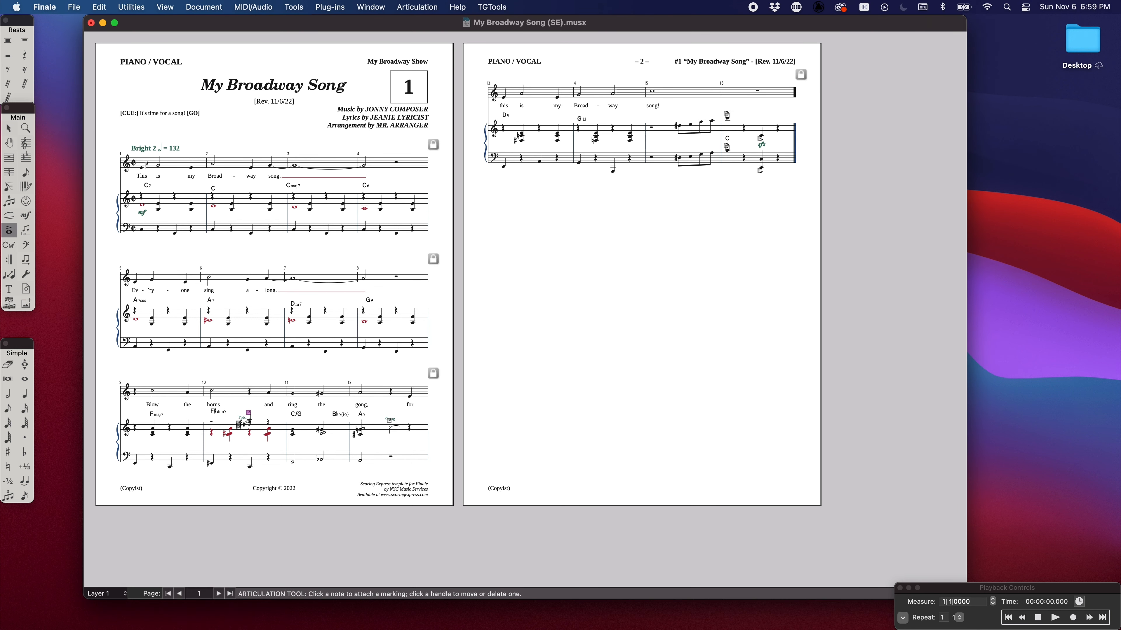
click(151, 172)
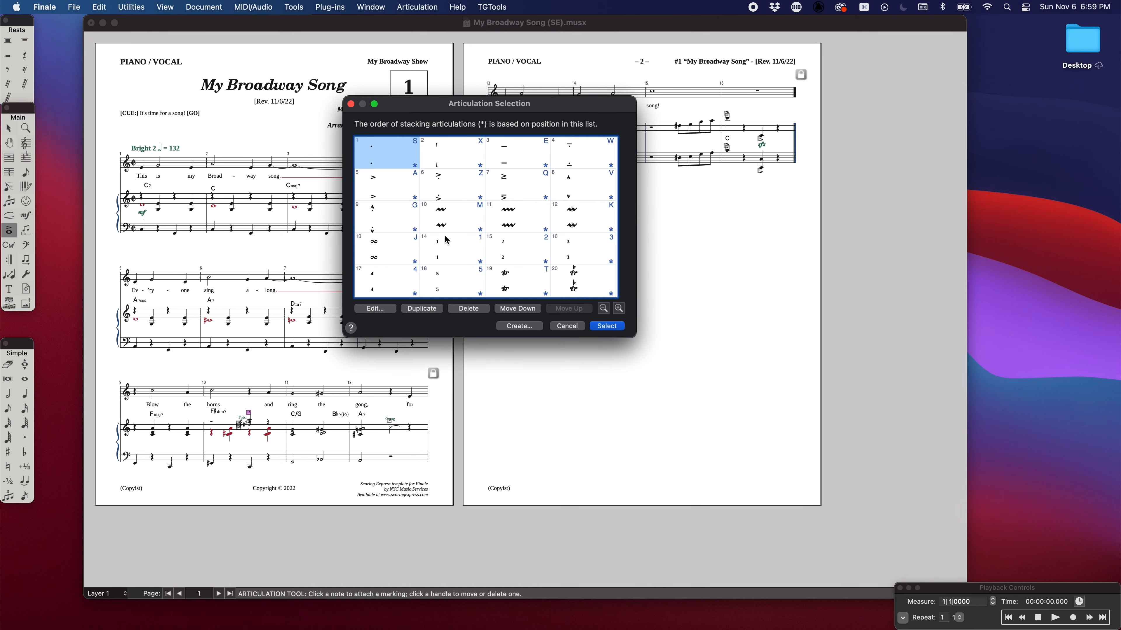
scroll(447, 240, down, 10)
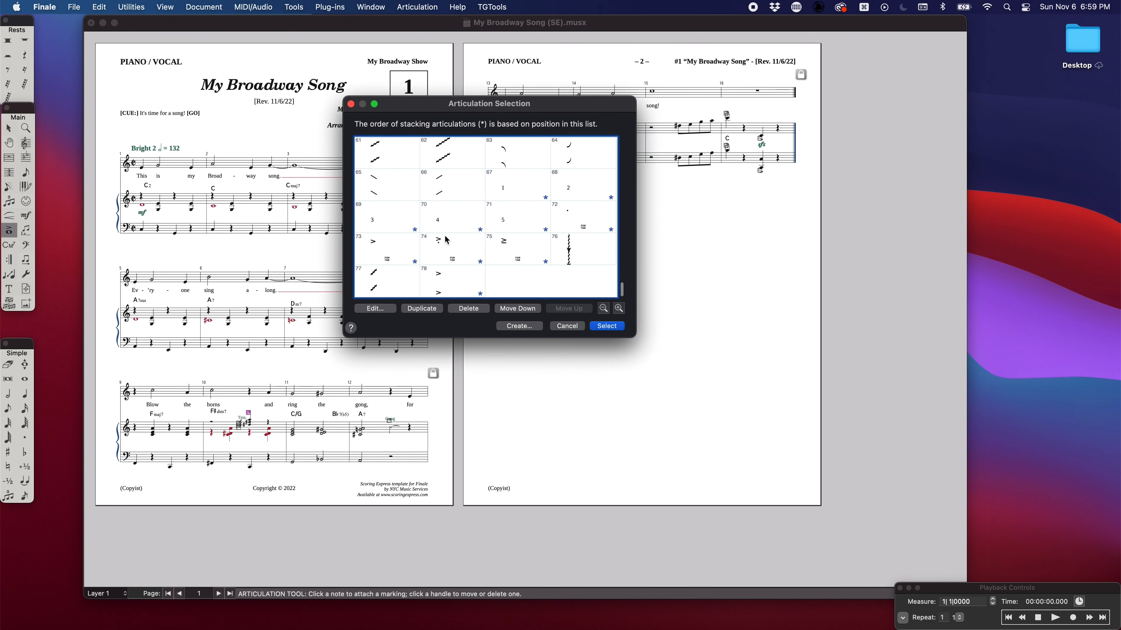
click(445, 286)
click(462, 310)
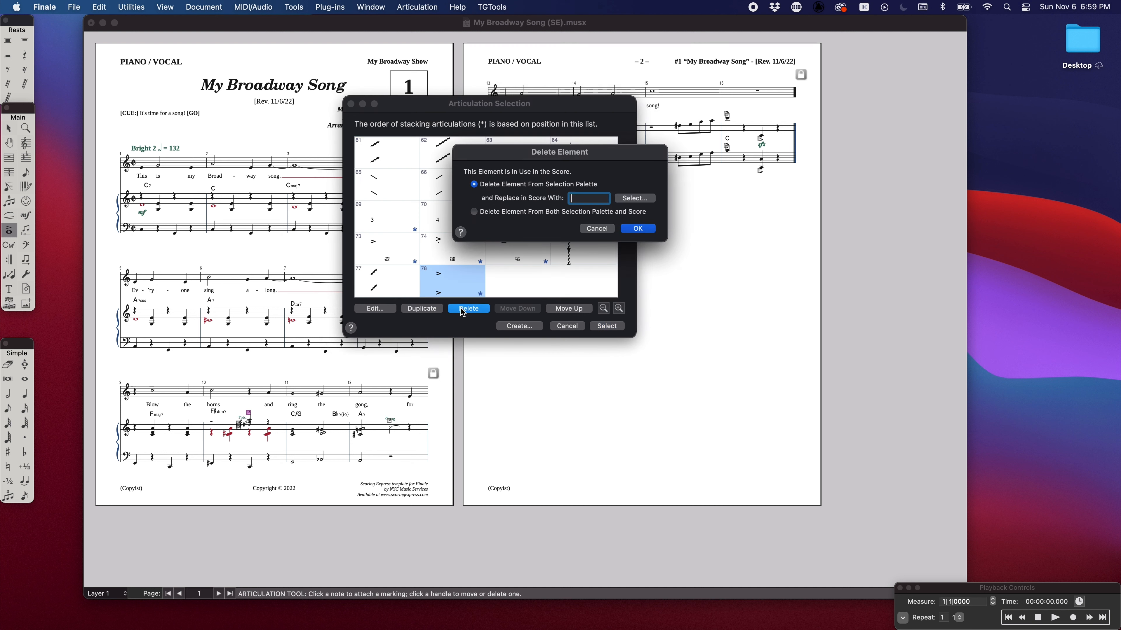
click(625, 198)
click(384, 186)
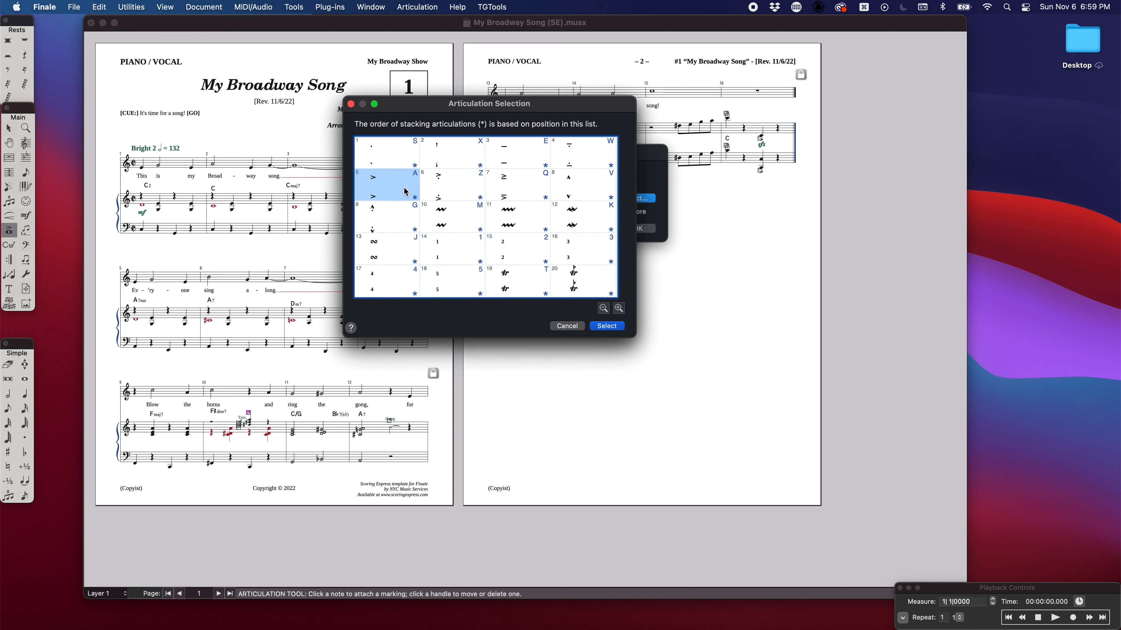
click(608, 326)
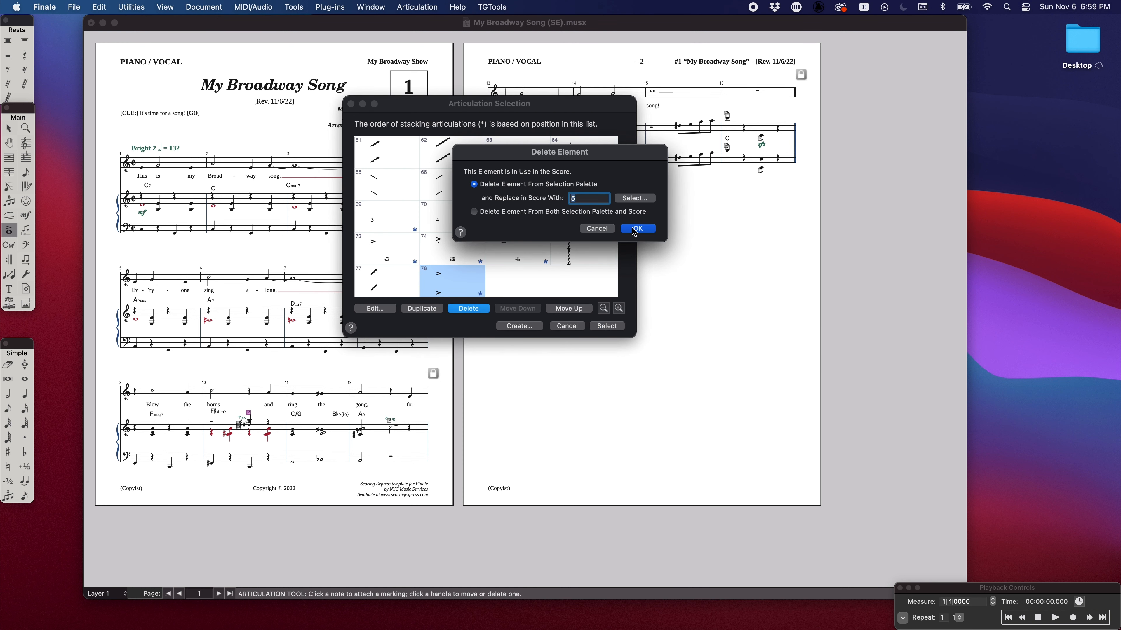
click(646, 228)
Step: Delete duplicate articulation 77 from the palette, replacing it in the score with the template's articulation 61, and leave articulation selection
click(479, 308)
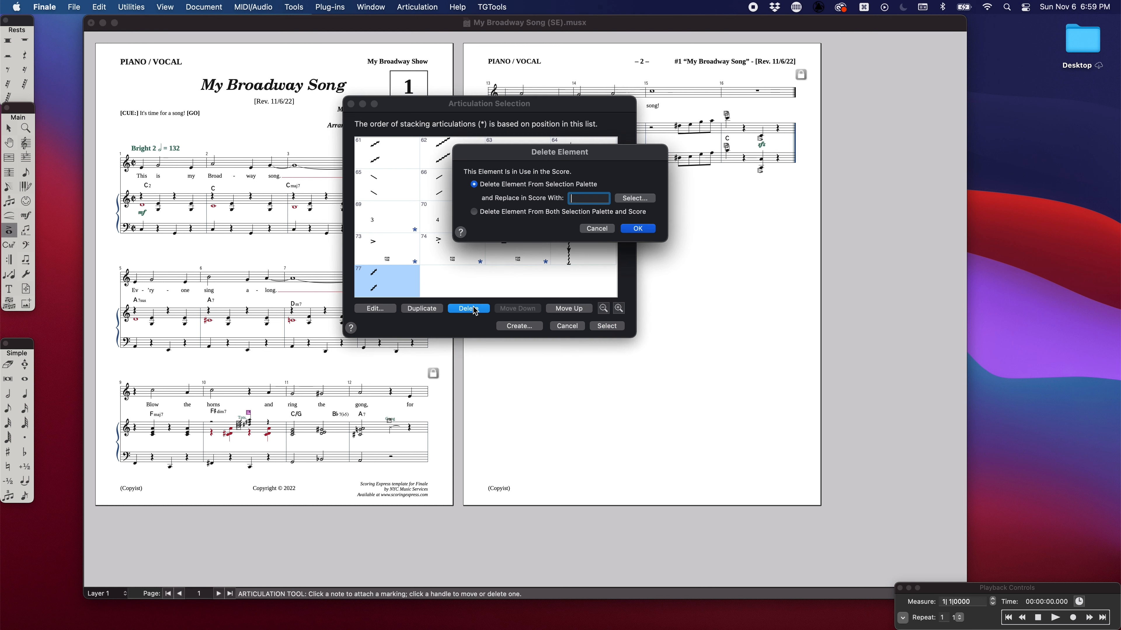
click(639, 199)
scroll(519, 232, down, 5)
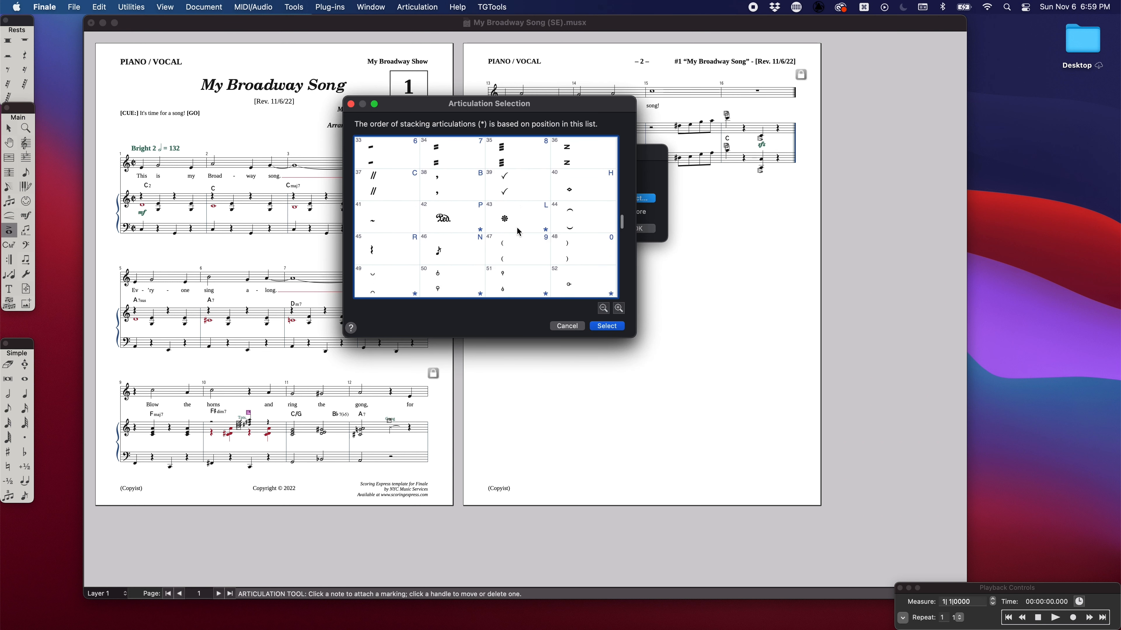
click(391, 250)
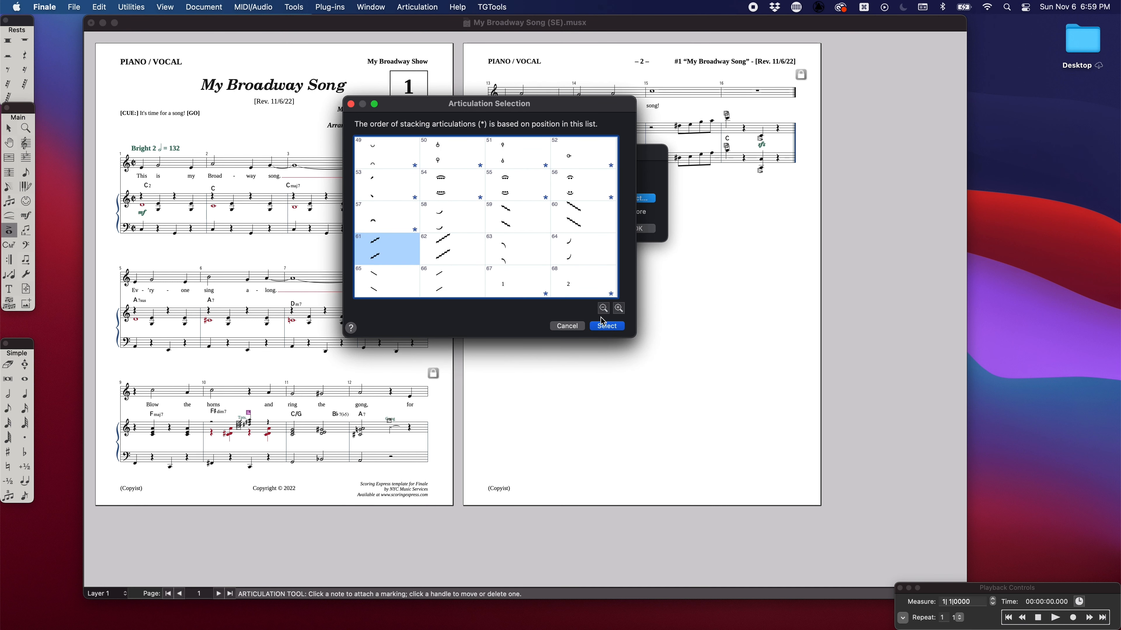
click(606, 326)
click(638, 229)
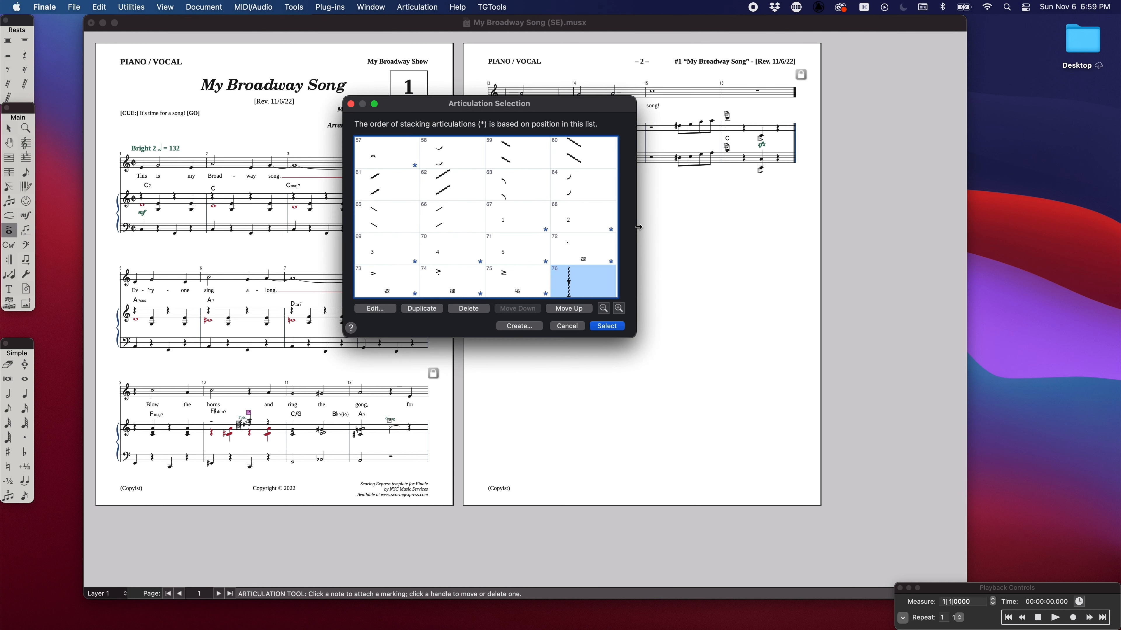
click(350, 103)
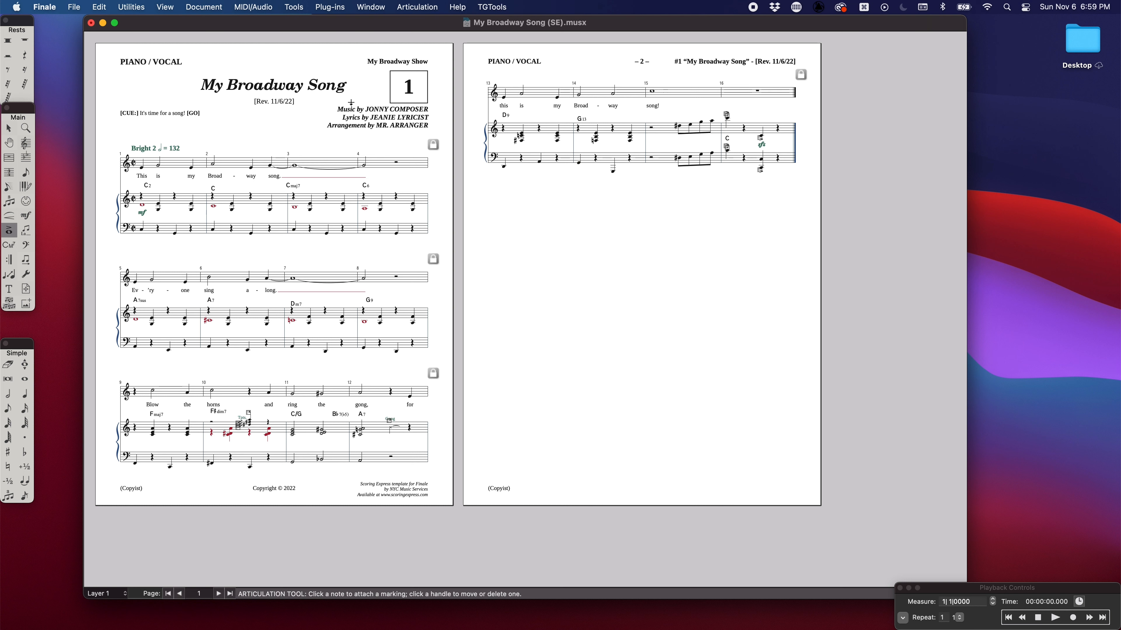
Step: Open the chord suffix selection from the first C2 chord and delete imported suffix 2, replacing it in the score with template suffix 1
click(12, 248)
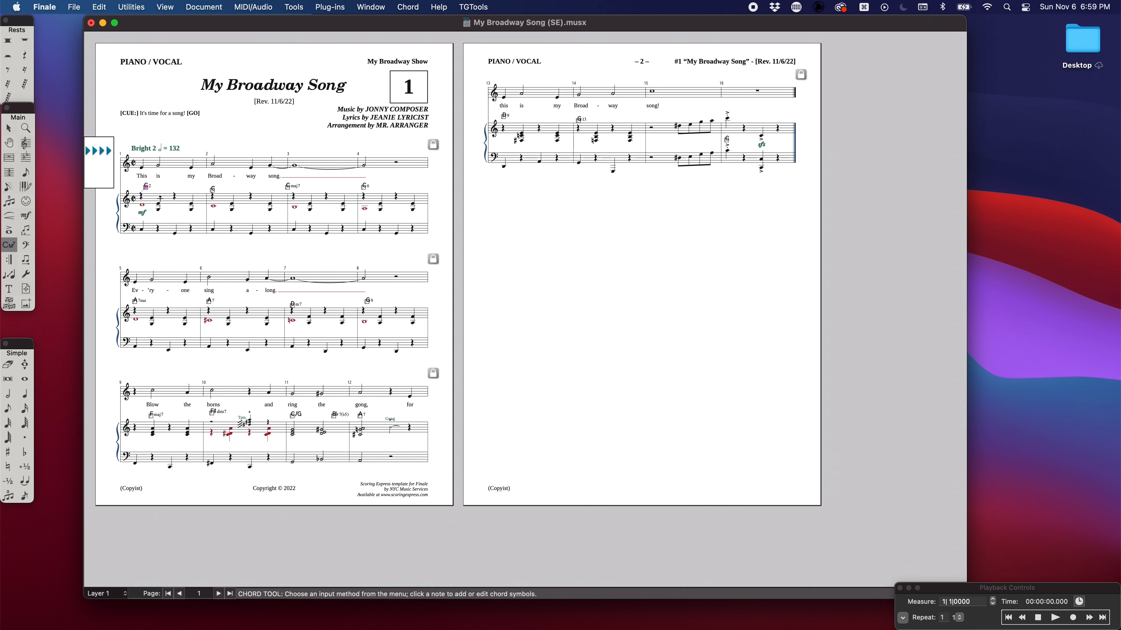
double_click(145, 186)
click(536, 345)
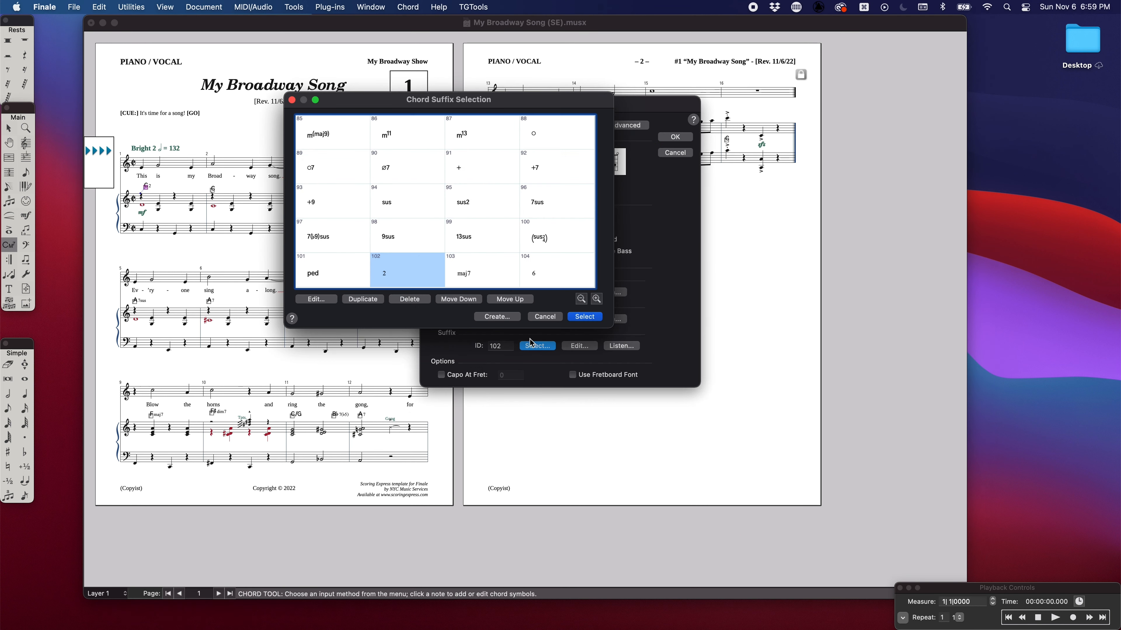
click(406, 300)
click(631, 200)
click(583, 317)
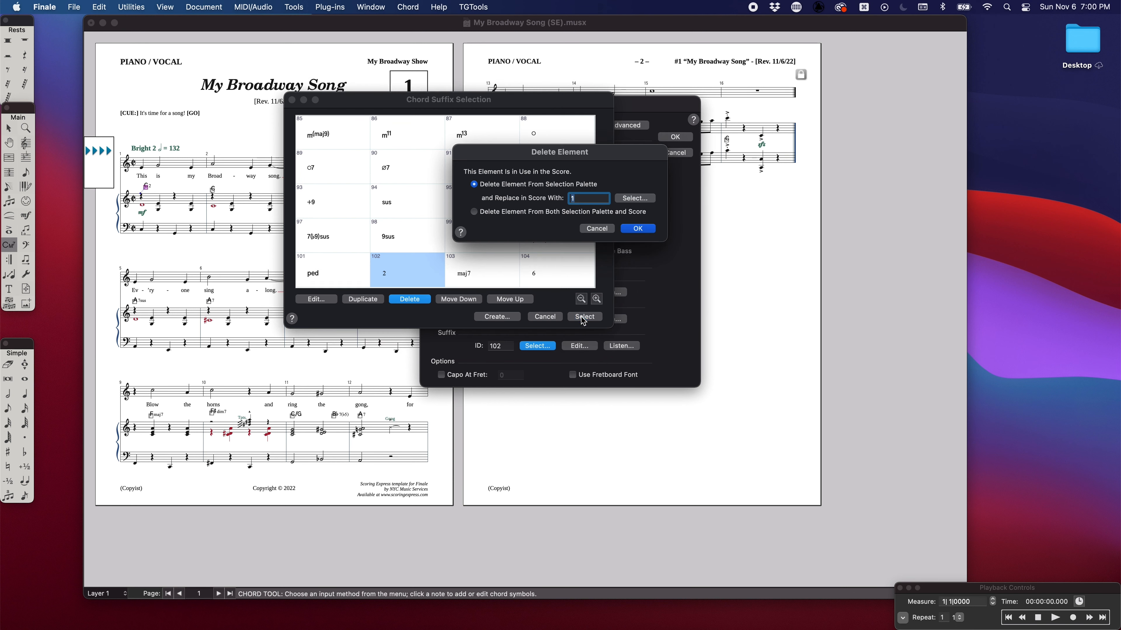
click(640, 228)
Step: Delete the imported maj7 chord suffix, replacing it in the score with the template's maj7, suffix 9
click(412, 299)
click(630, 198)
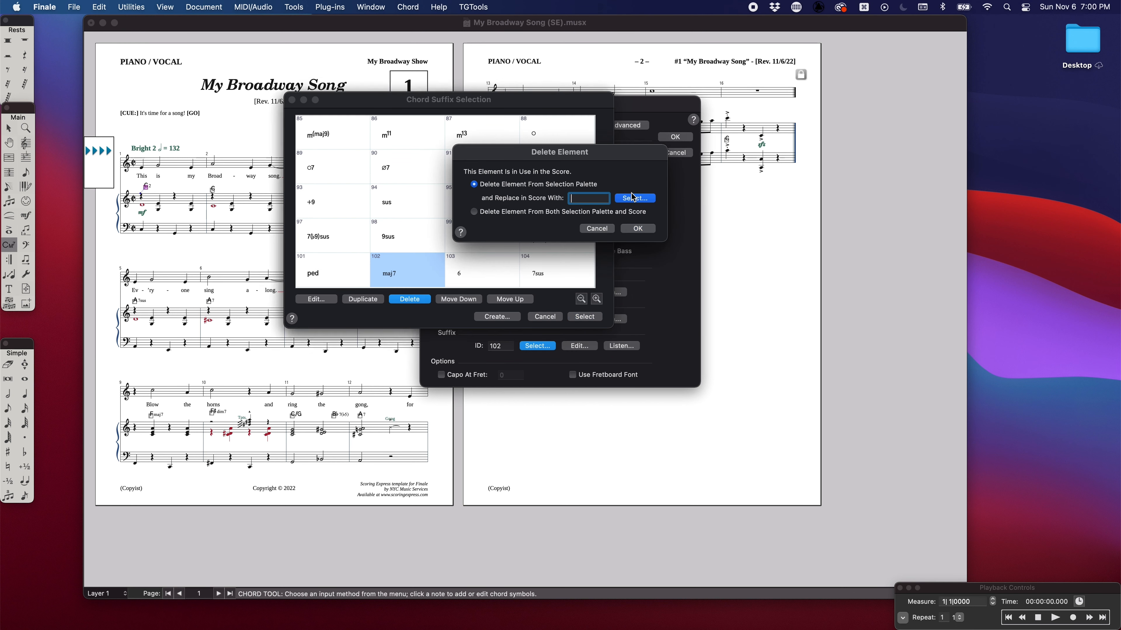
scroll(490, 238, down, 2)
click(336, 141)
click(585, 317)
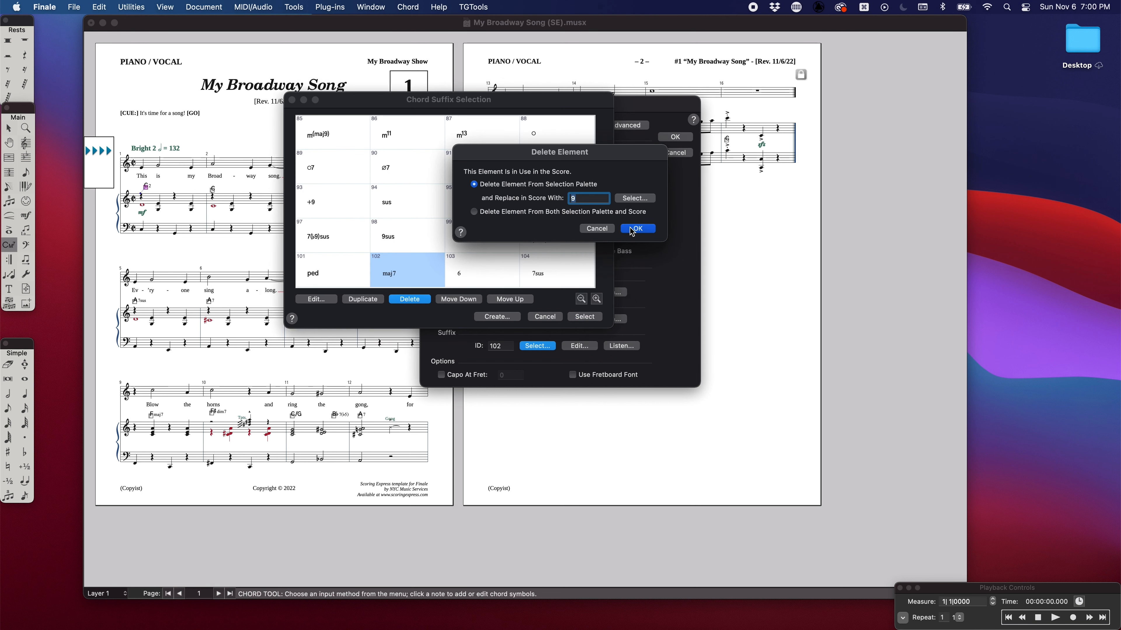
click(631, 228)
Step: Delete the imported 6 chord suffix from the palette, replacing it in the score with the template's suffix 6
click(404, 302)
click(634, 198)
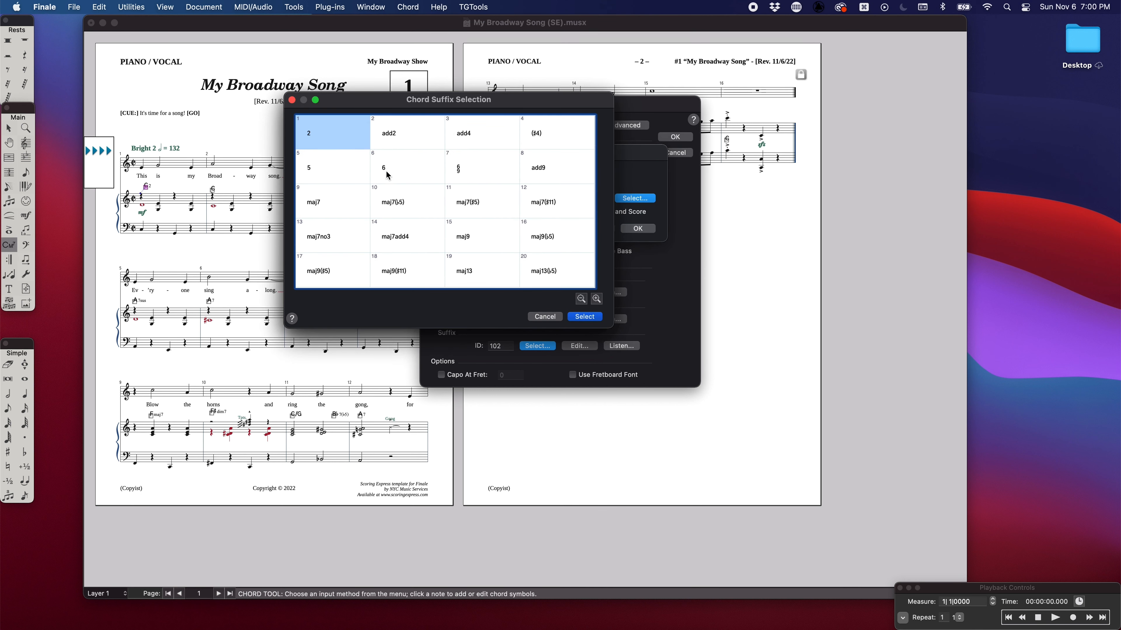
click(391, 170)
click(585, 317)
click(638, 229)
Step: Delete the imported 7sus chord suffix from the palette, replacing it in the score with the template's 7sus
click(410, 299)
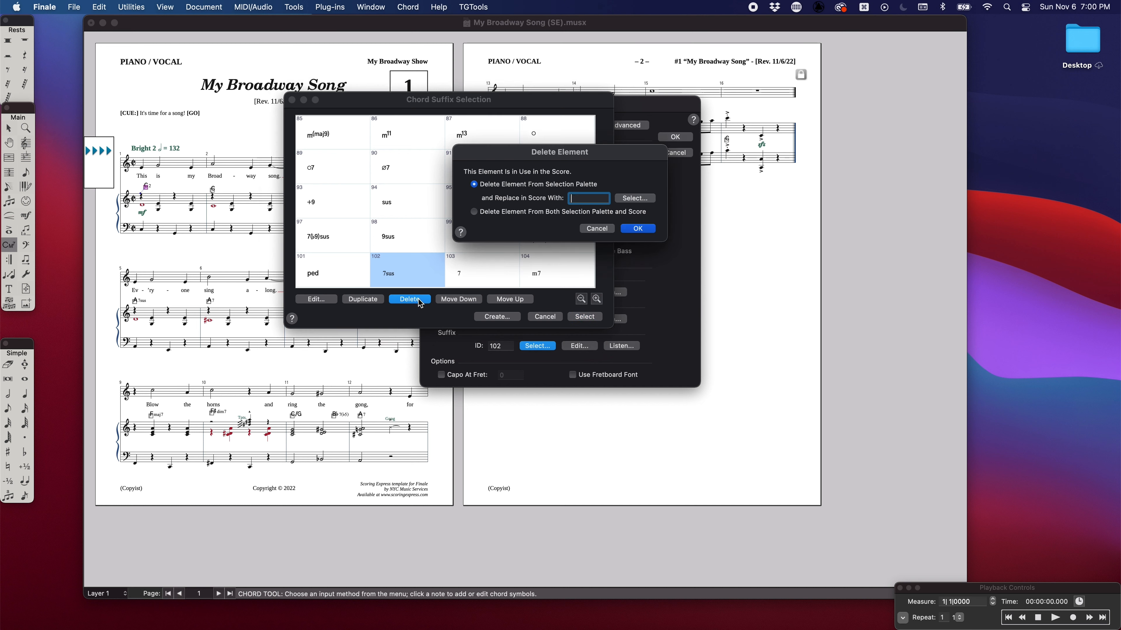
click(636, 198)
scroll(467, 251, down, 4)
scroll(471, 257, down, 8)
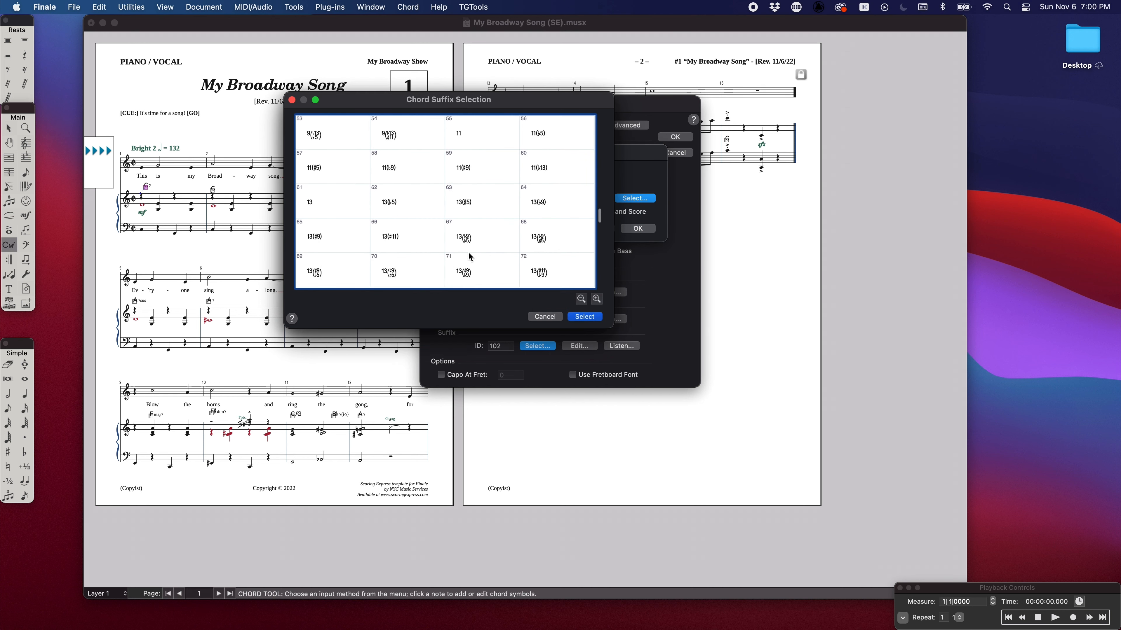
scroll(422, 201, up, 3)
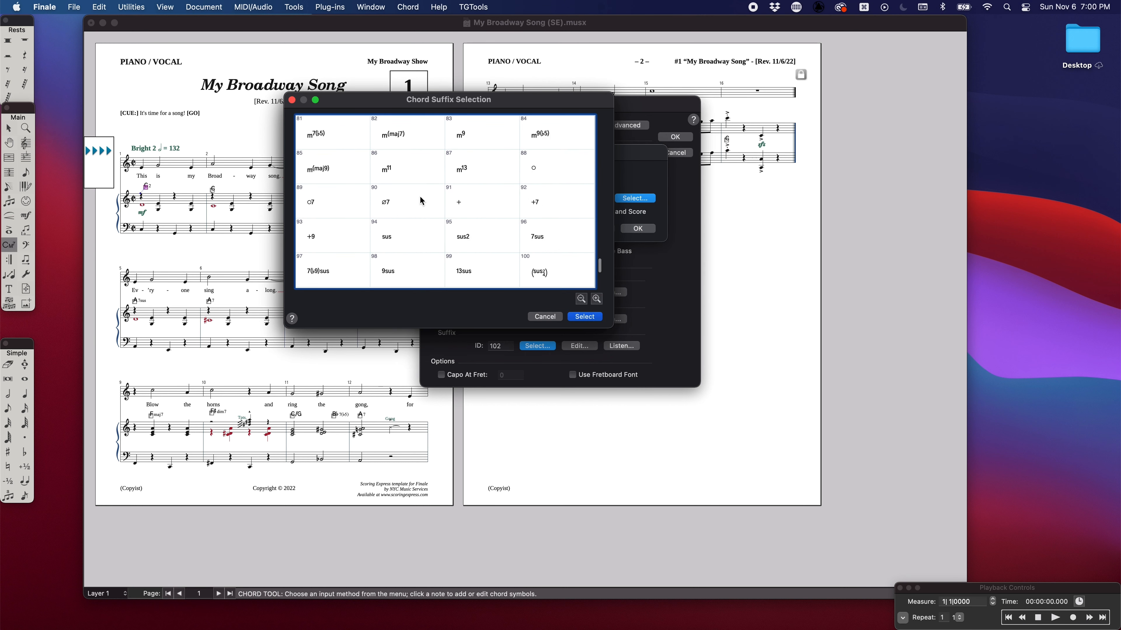
click(547, 272)
click(585, 317)
click(638, 229)
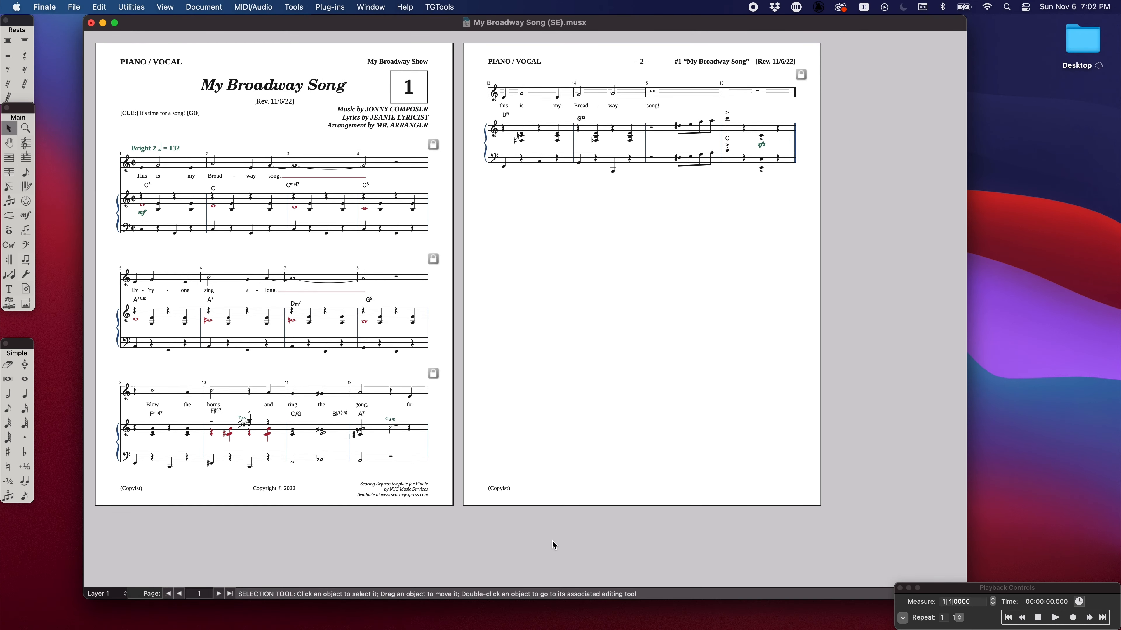
Step: Select the whole score and position all expressions at their default position with zero horizontal and vertical offset
key(super+a)
click(136, 6)
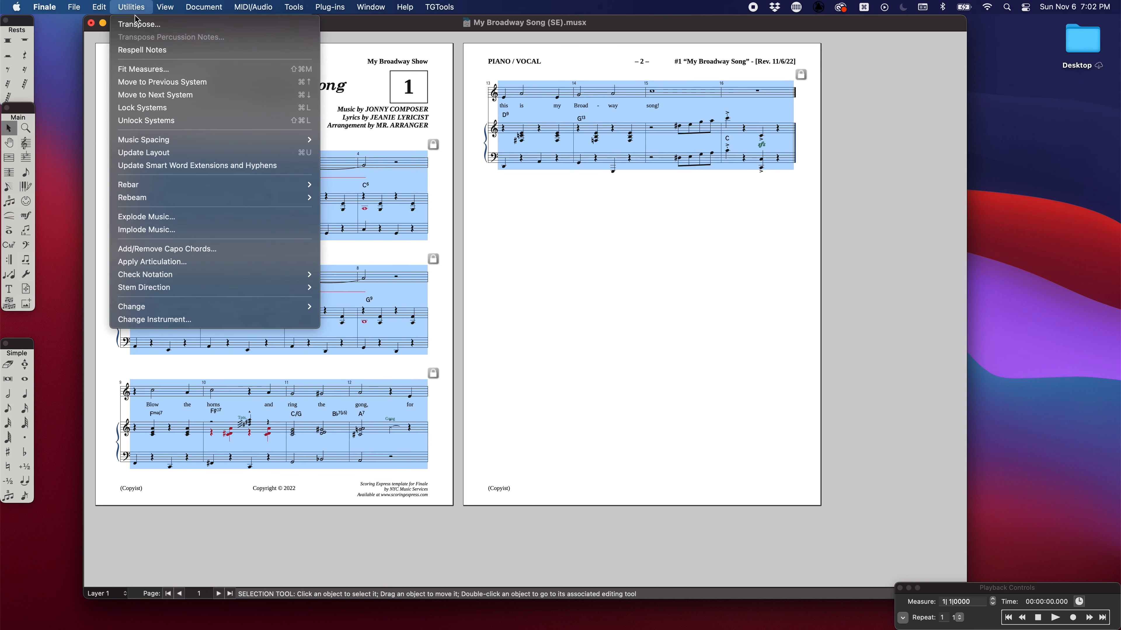
mouse_move(174, 309)
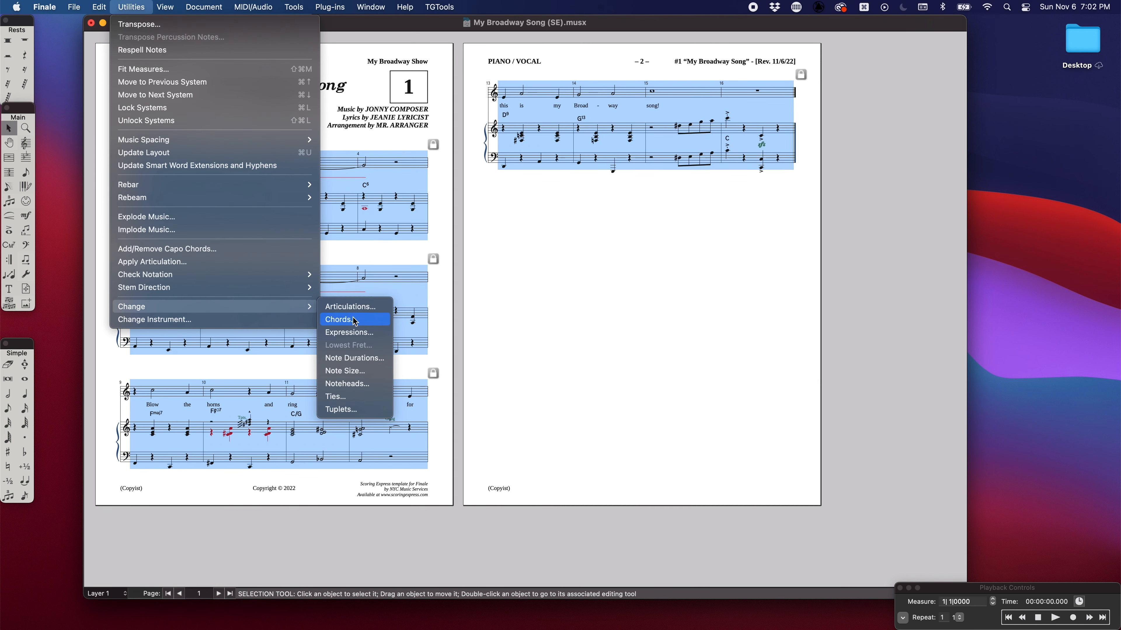
click(353, 333)
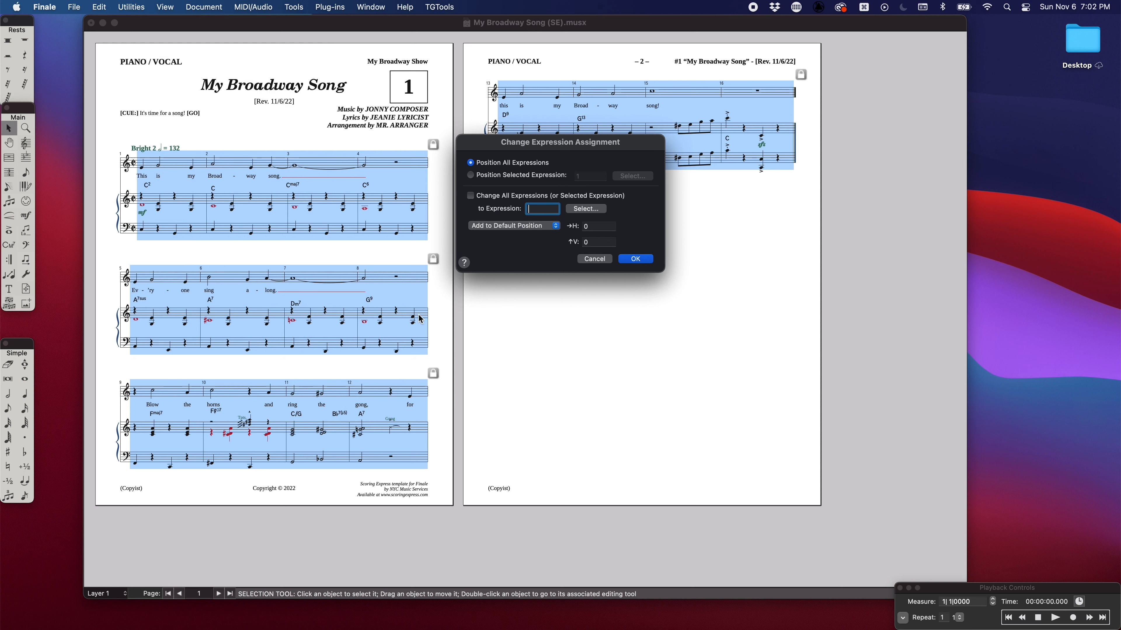
click(629, 264)
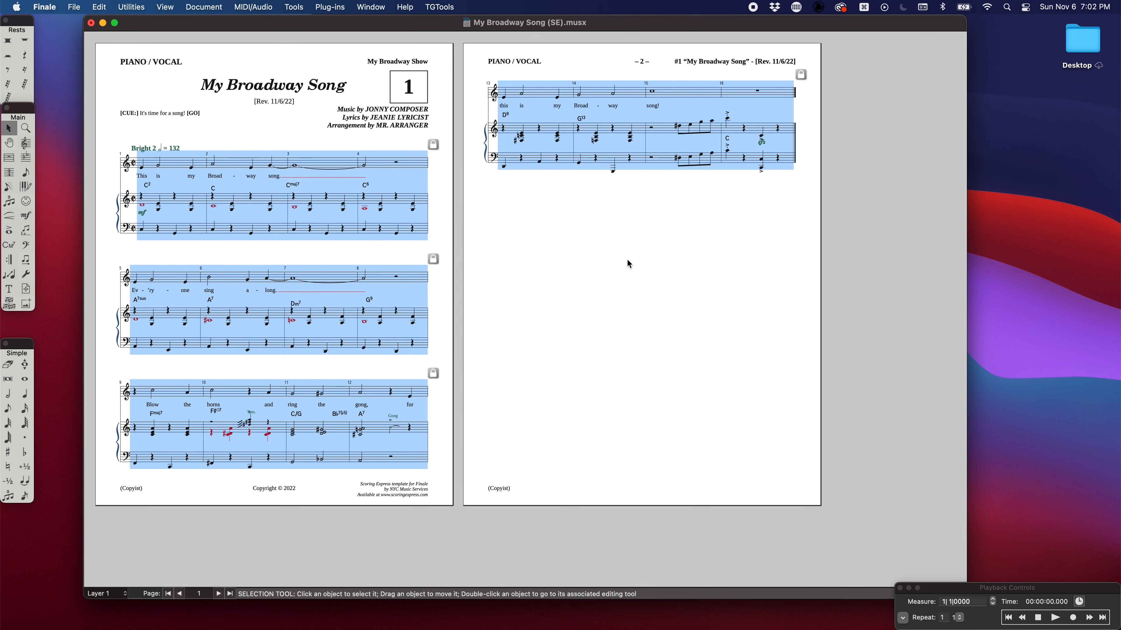
Step: Reset all articulations in the selected music to their default position with zero offsets
click(132, 7)
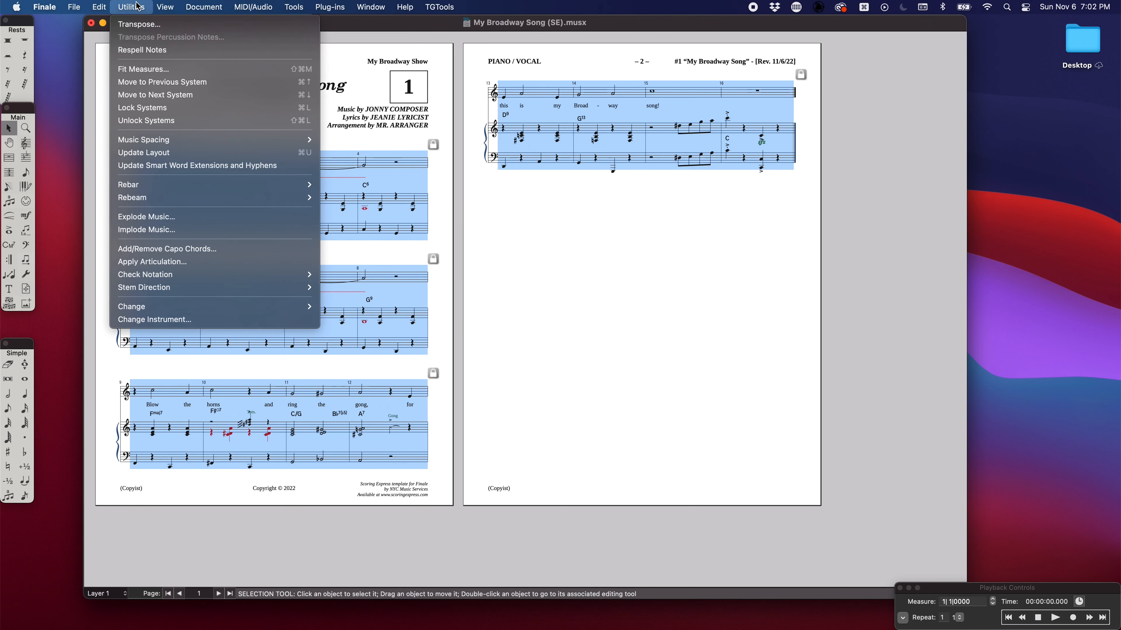
mouse_move(177, 308)
click(340, 309)
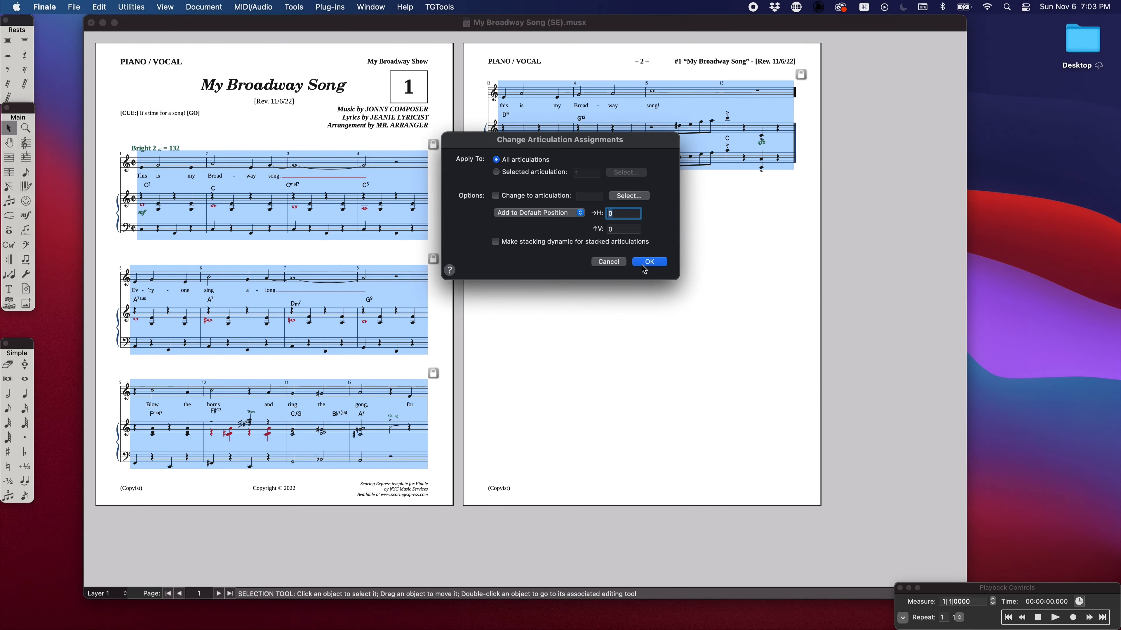
click(643, 261)
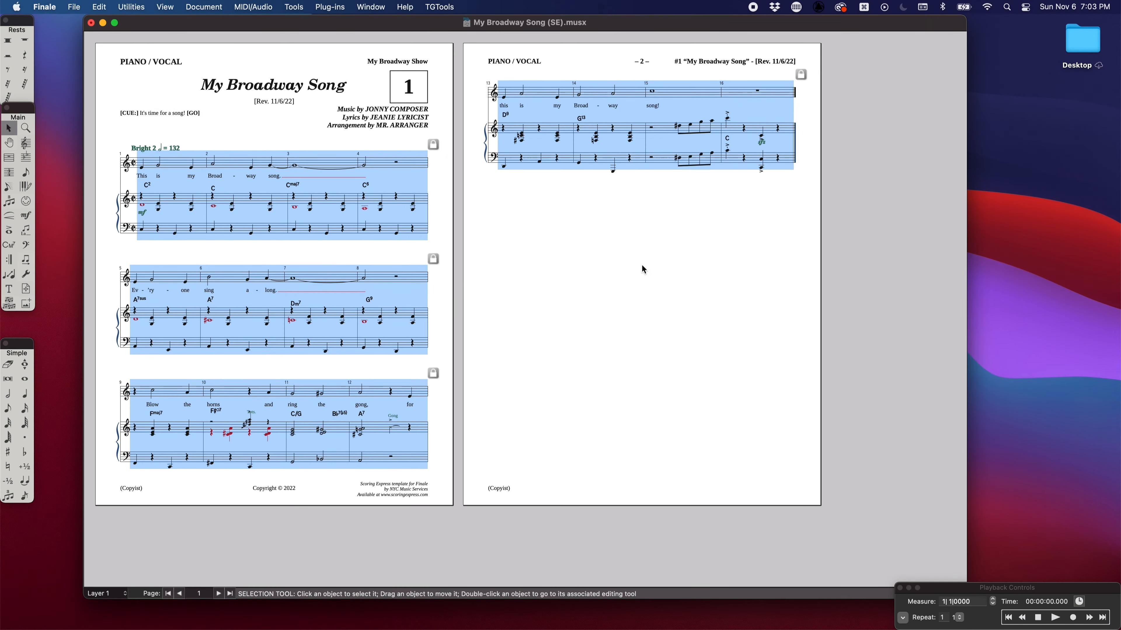
Step: Change the positioning mode for all chord symbols in the selected music and apply the chord assignment change
click(132, 7)
mouse_move(309, 307)
click(351, 324)
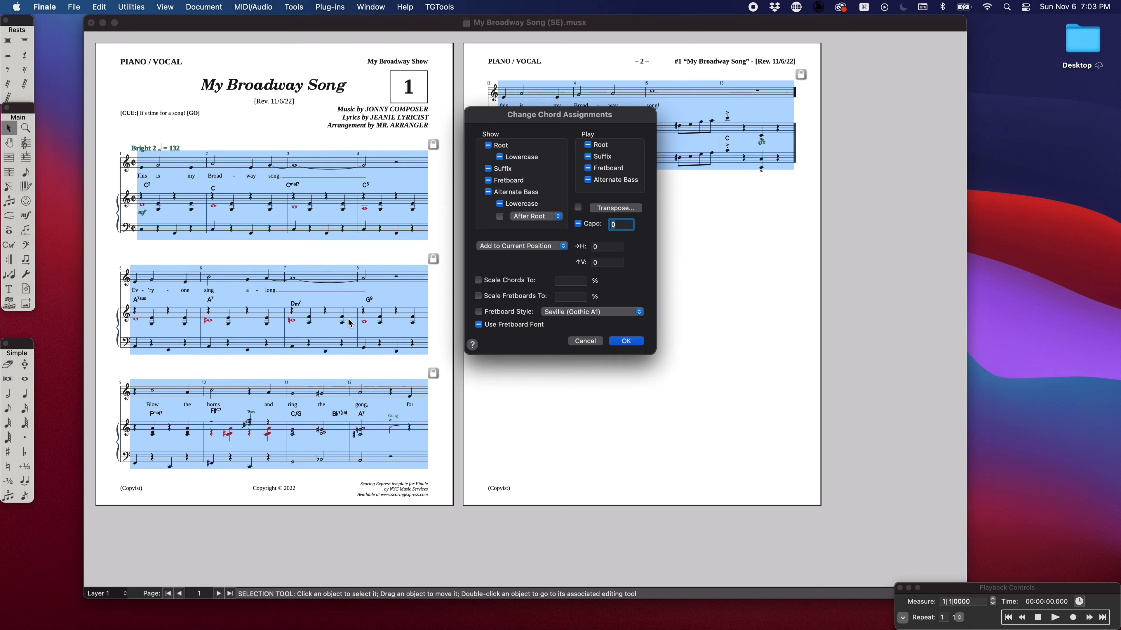
click(537, 217)
click(533, 242)
click(521, 246)
click(522, 236)
click(626, 341)
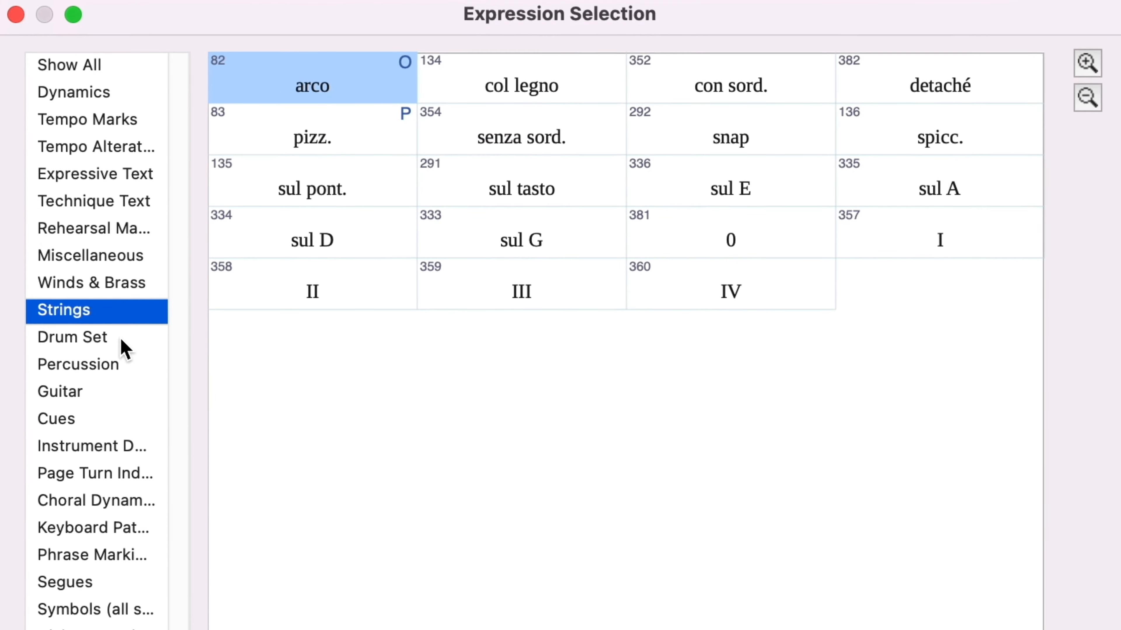
Step: Look through the template's expression categories from Percussion, Guitar and Cues down to the page turn indications
click(112, 371)
click(111, 392)
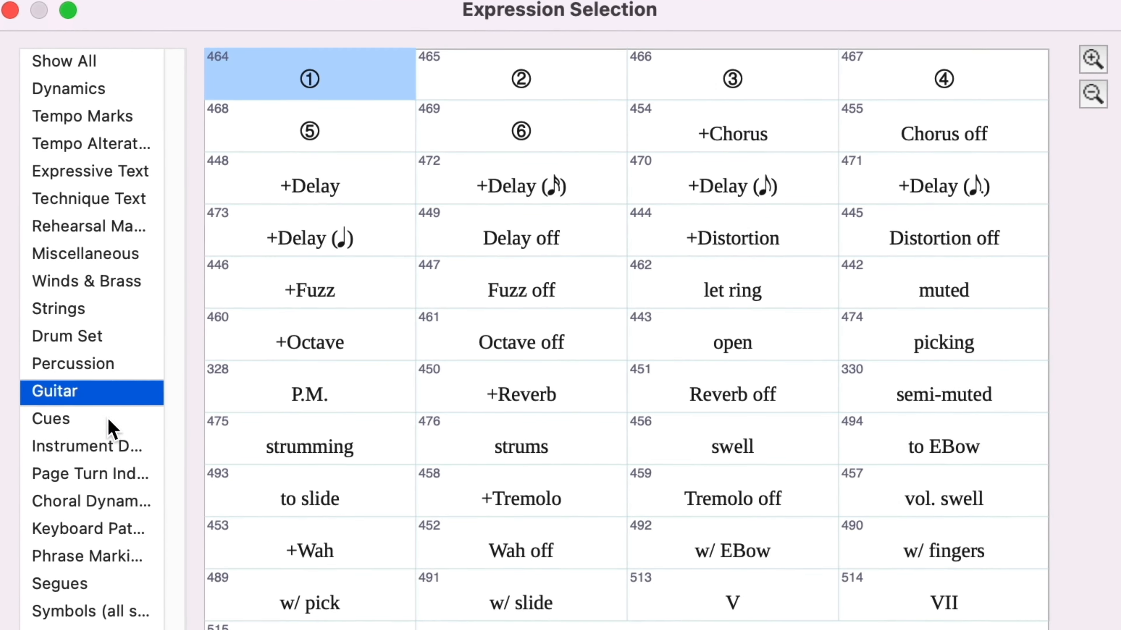
click(108, 419)
click(107, 447)
click(107, 472)
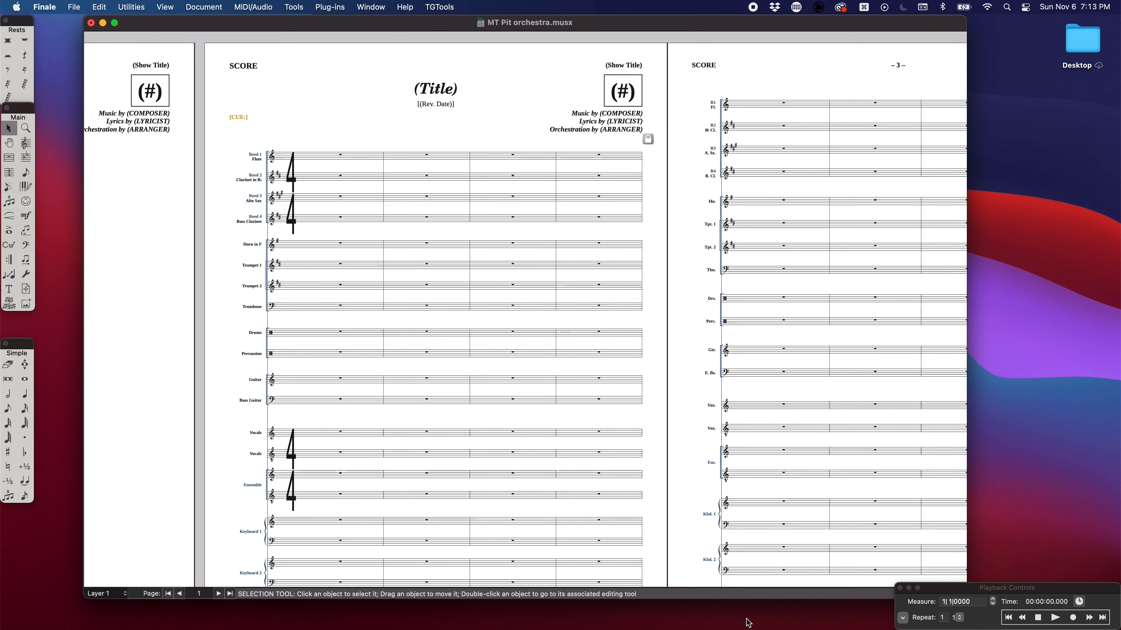
Step: Open the custom line library in the MT Pit orchestra score and look through its lines from trills and octaves to pedal and tempo lines
click(9, 216)
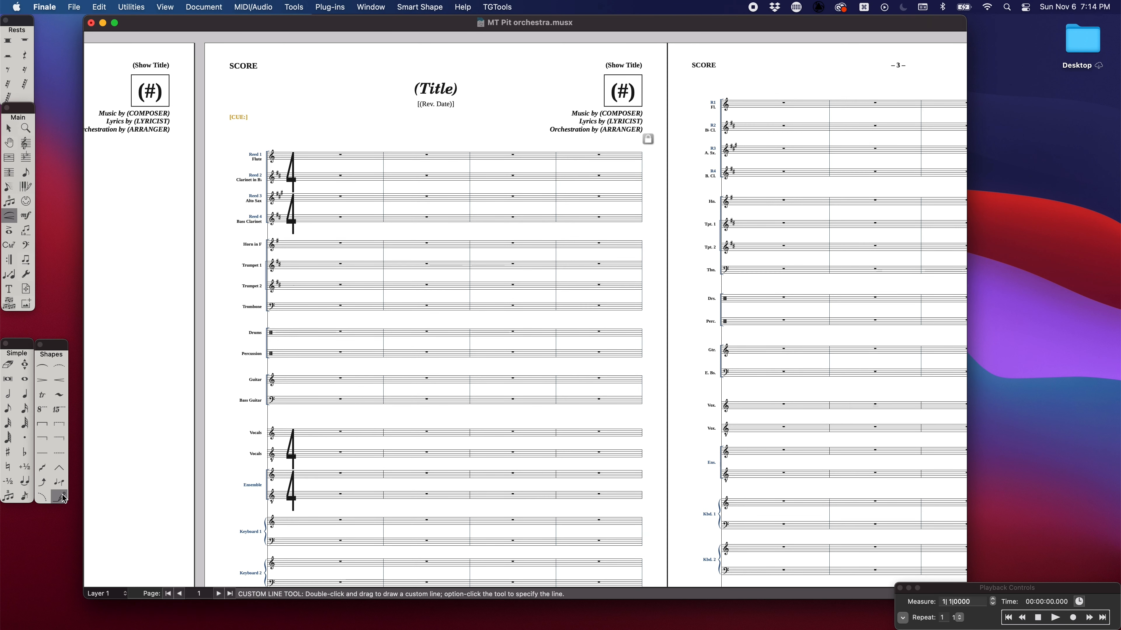
alt+click(60, 496)
scroll(545, 343, up, 3)
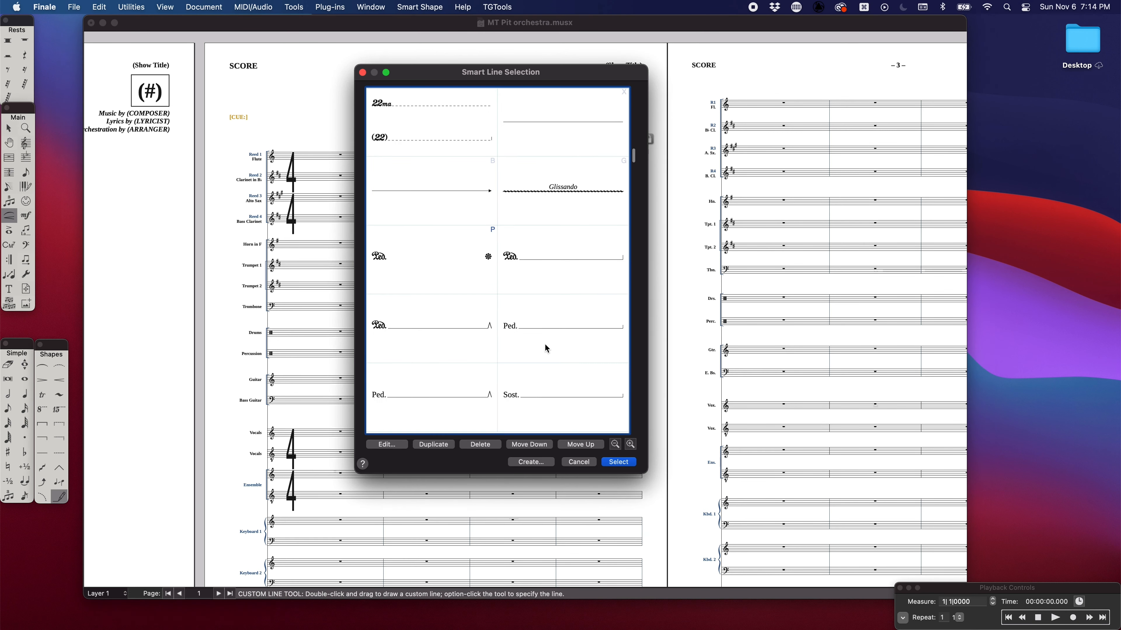
scroll(604, 167, up, 5)
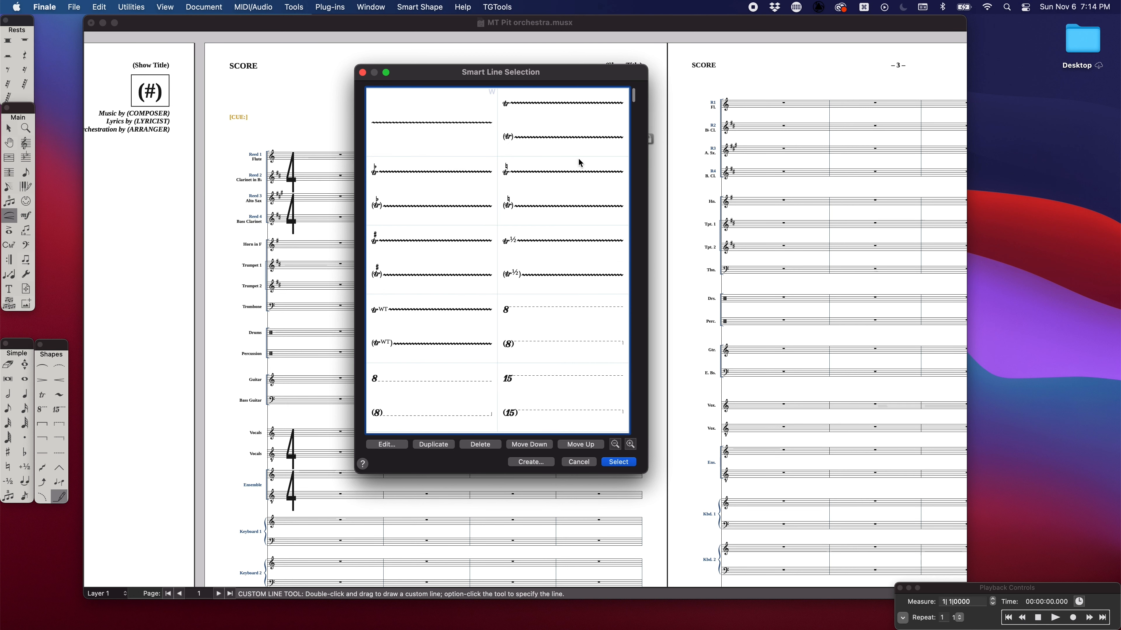
click(442, 419)
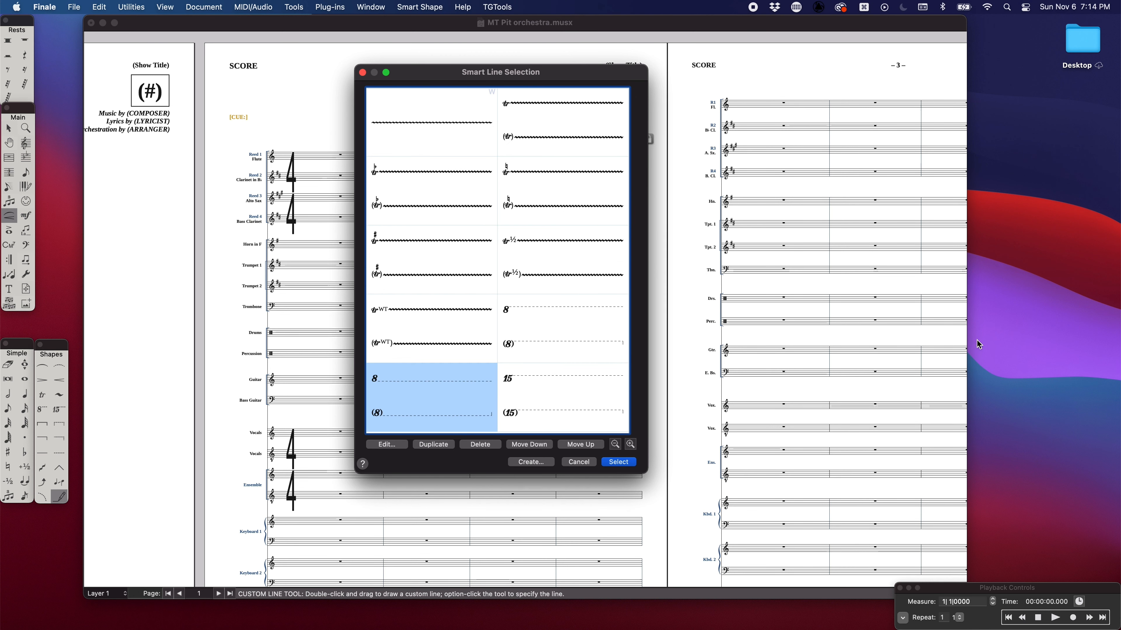
key(Down)
key(Down)
key(Down)
key(Down)
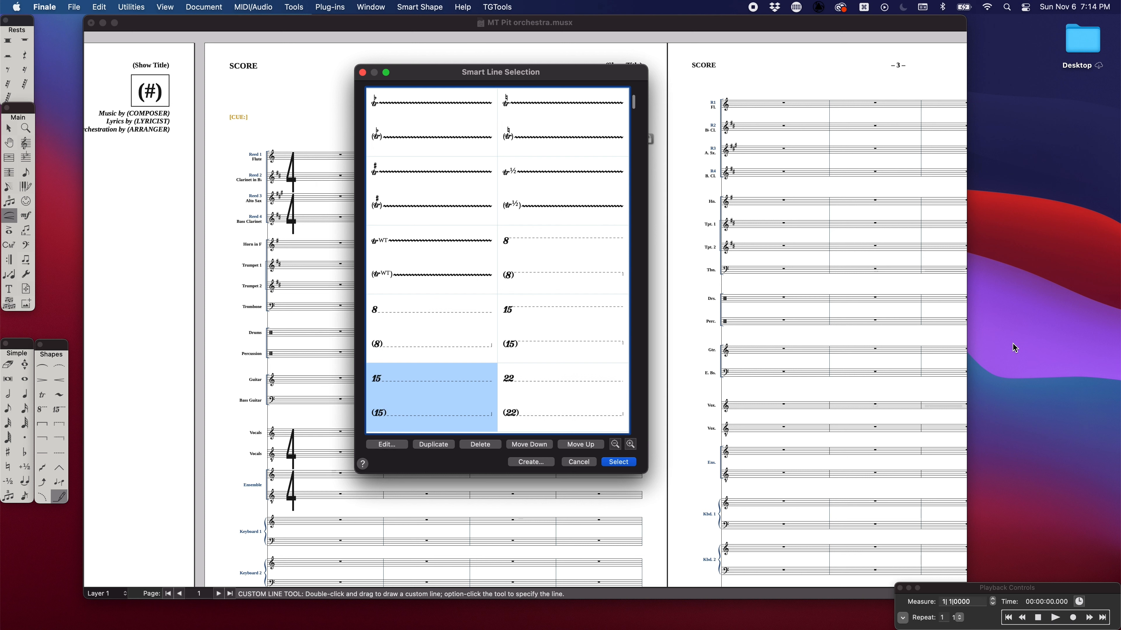
key(Down)
key(Down)
key(Down)
key(Down)
key(Down)
key(Down)
key(Down)
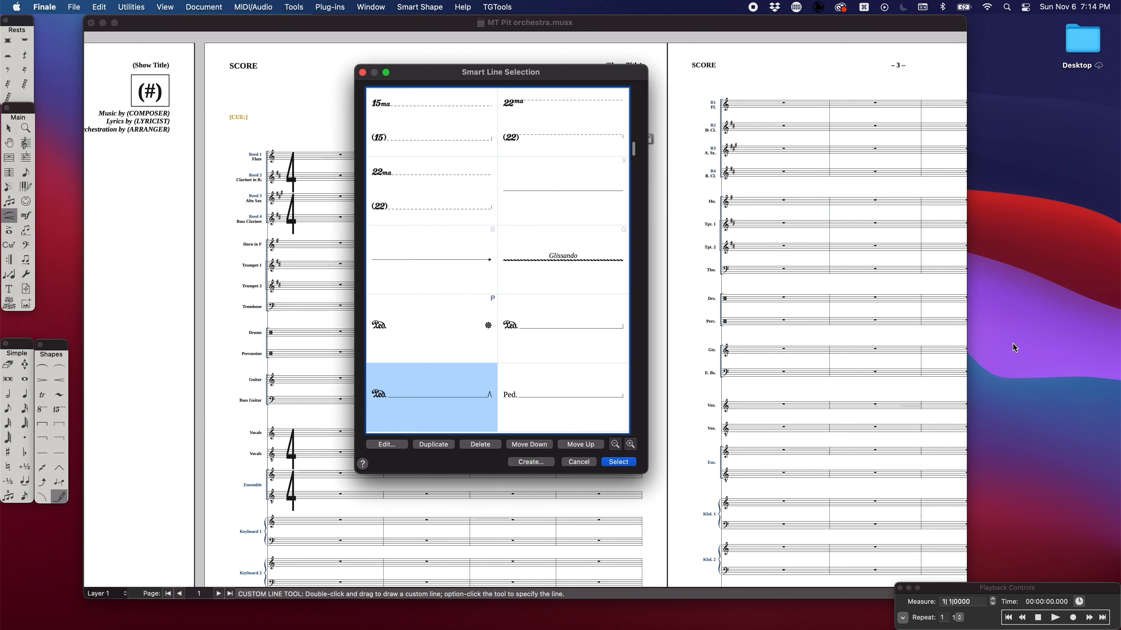
key(Down)
key(Down)
key(Down)
key(Down)
key(Down)
key(Down)
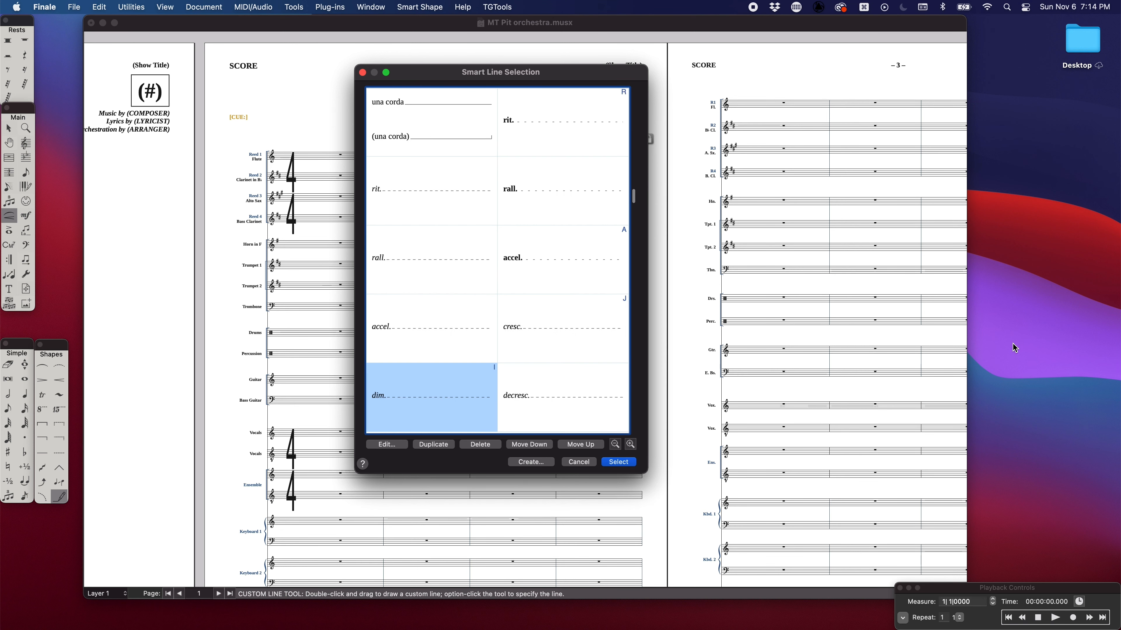
key(Down)
key(Down)
key(Down)
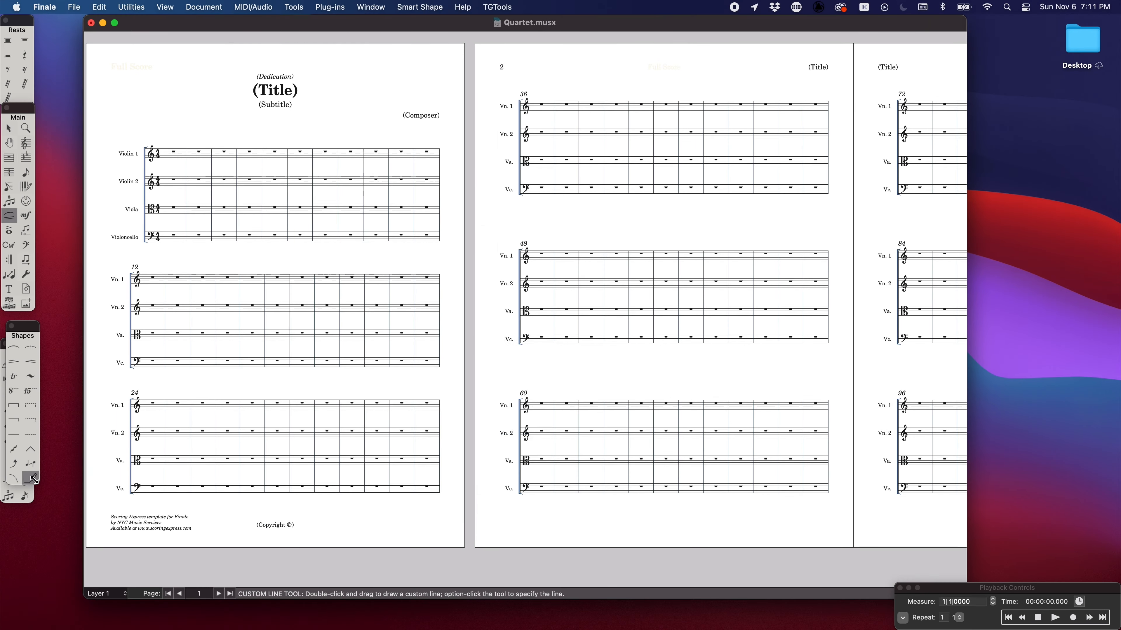
Step: Open the custom line library in the Quartet template and examine all its lines down to the last bracket entries
alt+click(33, 479)
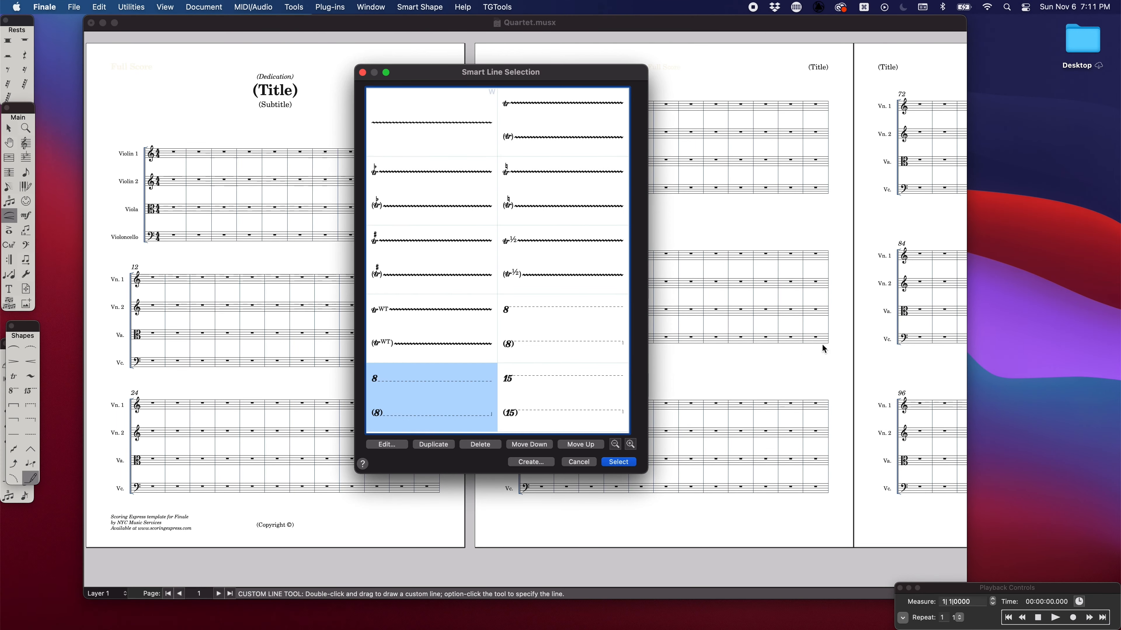
key(Down)
key(Down)
key(Down)
key(Down)
key(Down)
key(Down)
key(Down)
key(Down)
key(Down)
key(Down)
key(Down)
key(Down)
key(Down)
key(Down)
key(Down)
key(Down)
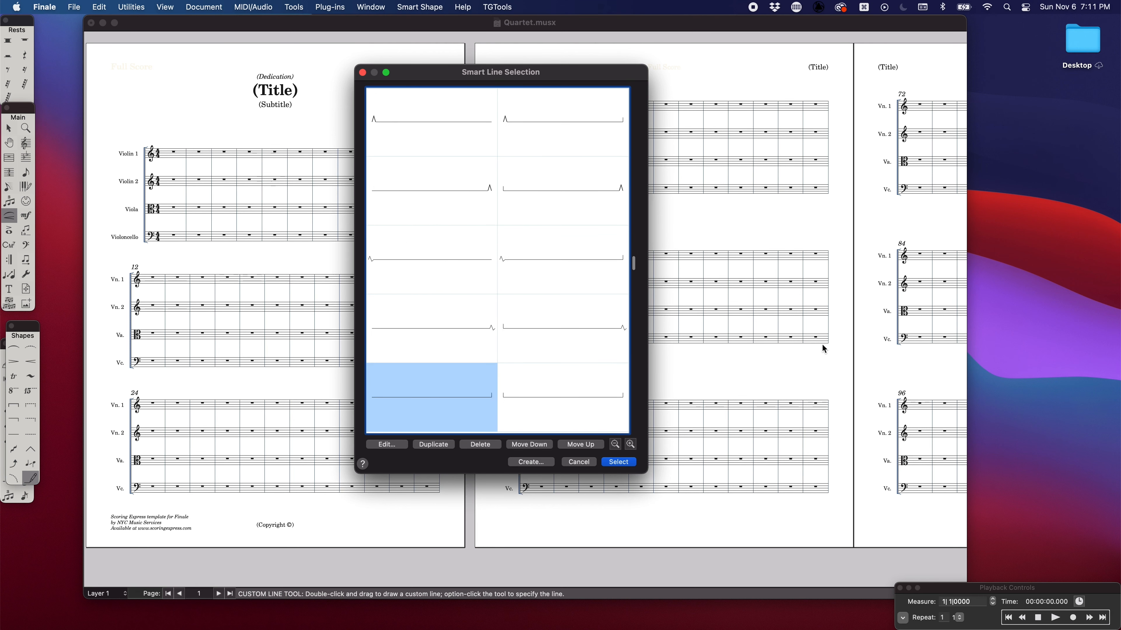
key(Down)
key(Down)
key(Down)
key(Down)
key(Down)
key(Down)
key(Down)
key(Down)
key(Down)
key(Down)
key(Down)
key(Down)
key(Down)
key(Down)
key(Down)
key(Down)
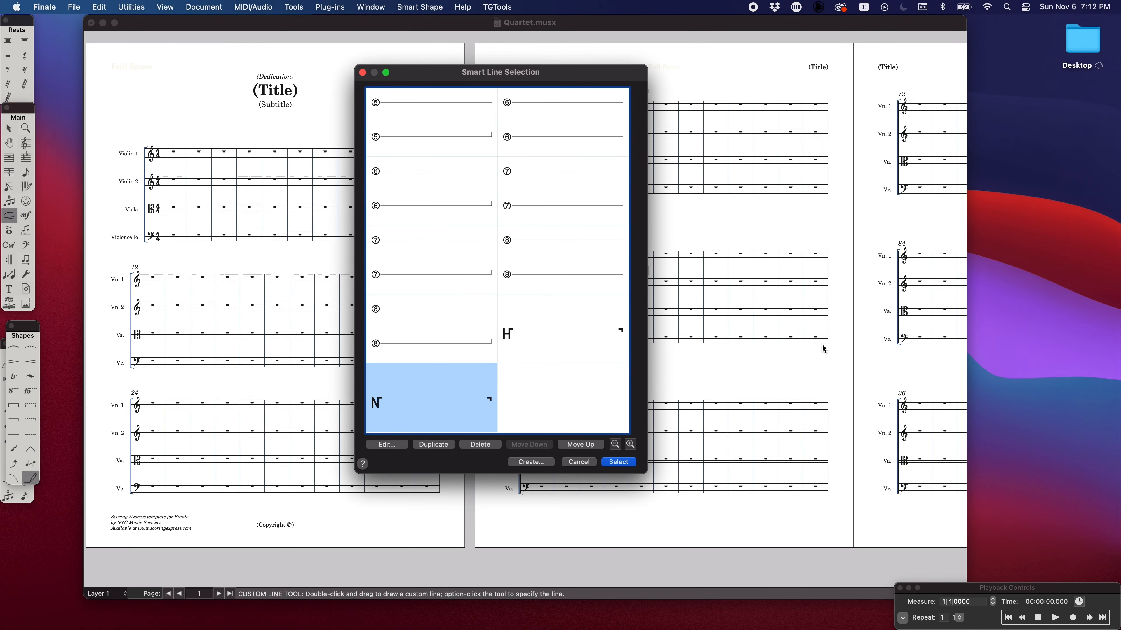
Step: Look through the expression categories from Tempo Marks and Technique Text down to Vamps & Repeats
click(229, 105)
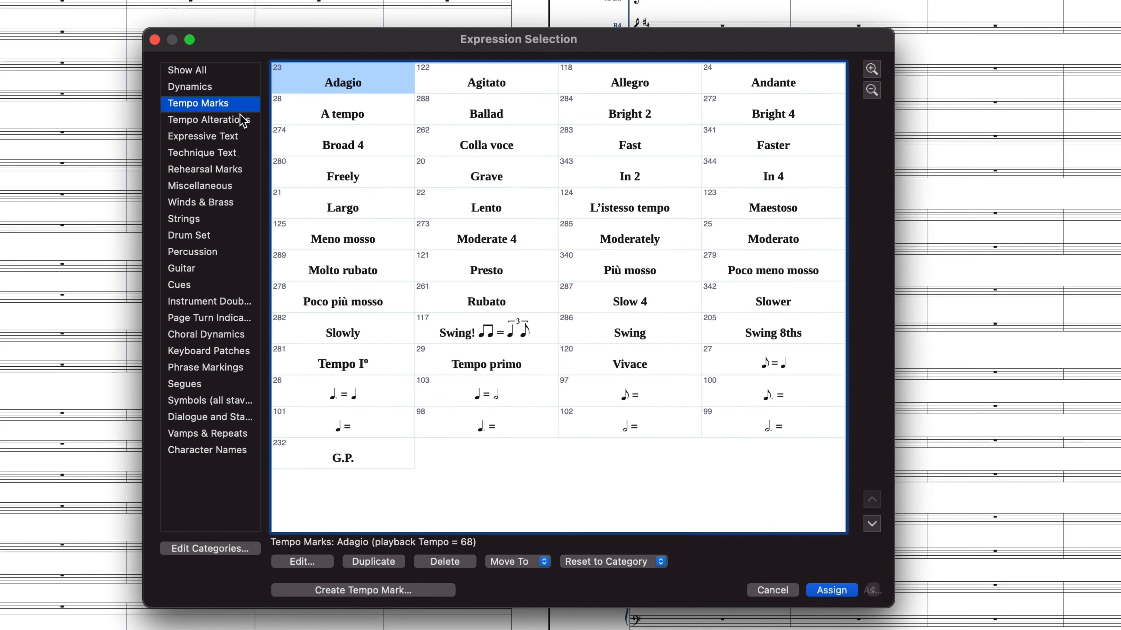
click(229, 120)
click(233, 154)
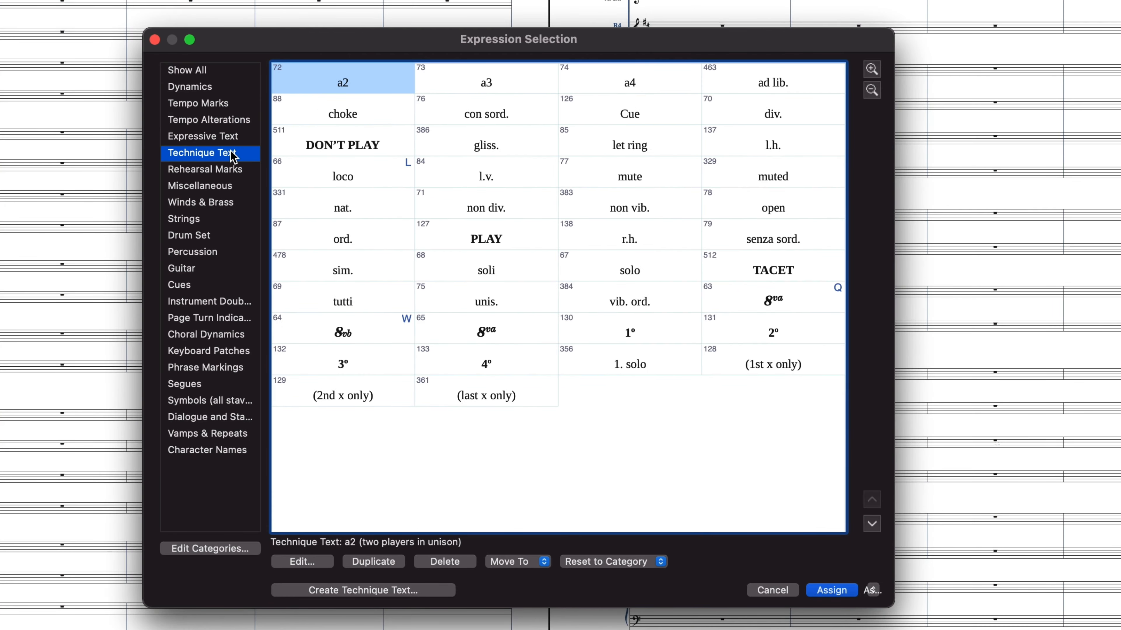
click(230, 169)
click(224, 186)
click(220, 202)
click(215, 219)
click(215, 235)
click(218, 252)
click(220, 268)
click(224, 285)
click(227, 301)
click(232, 319)
click(231, 335)
click(228, 351)
click(226, 368)
click(224, 384)
click(224, 401)
click(222, 417)
click(221, 433)
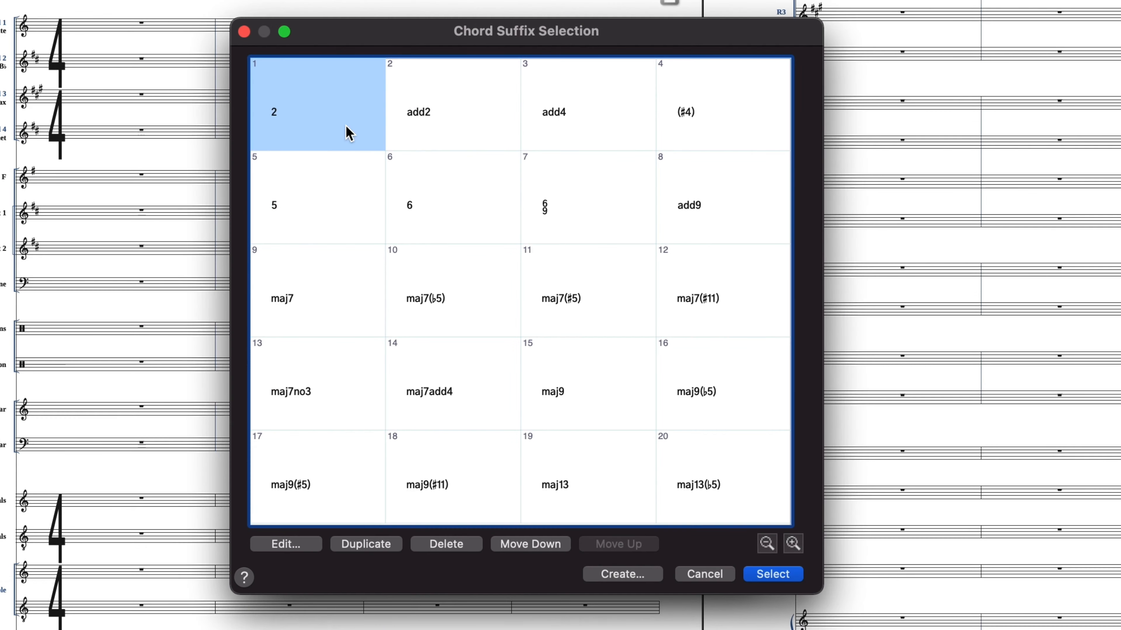
Step: Look through the chord suffix library from the major suffixes to the altered 7, 9, 11 and 13 suffixes and beyond
key(Down)
key(Down)
key(Down)
key(Down)
key(Down)
key(Down)
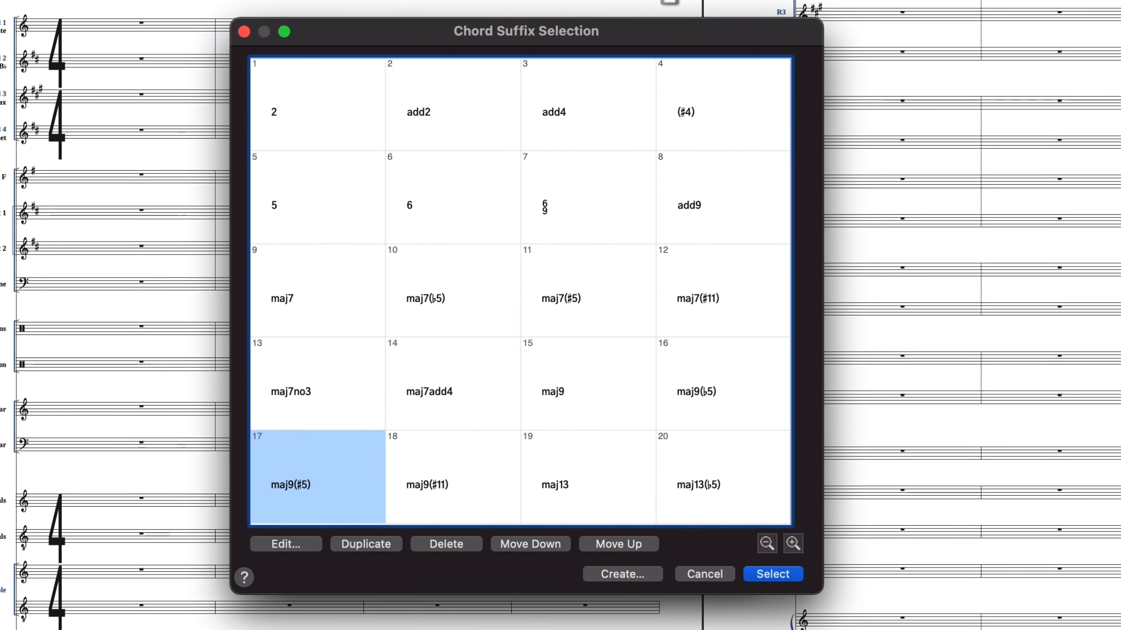
key(Down)
key(Down)
key(Down)
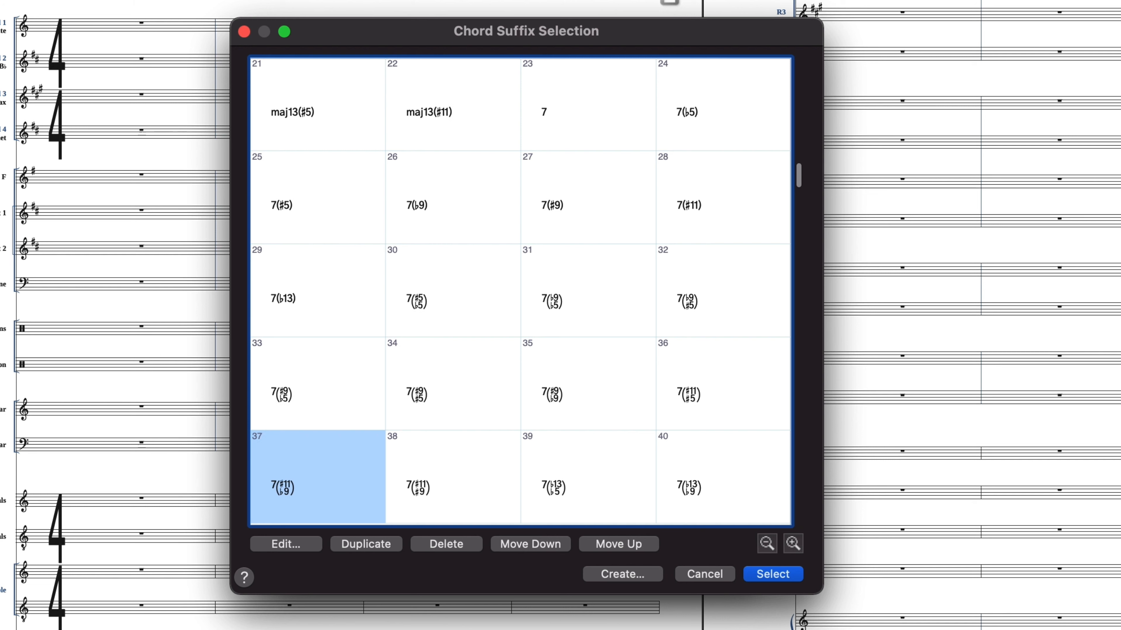
key(Down)
key(Down)
key(Down)
key(Down)
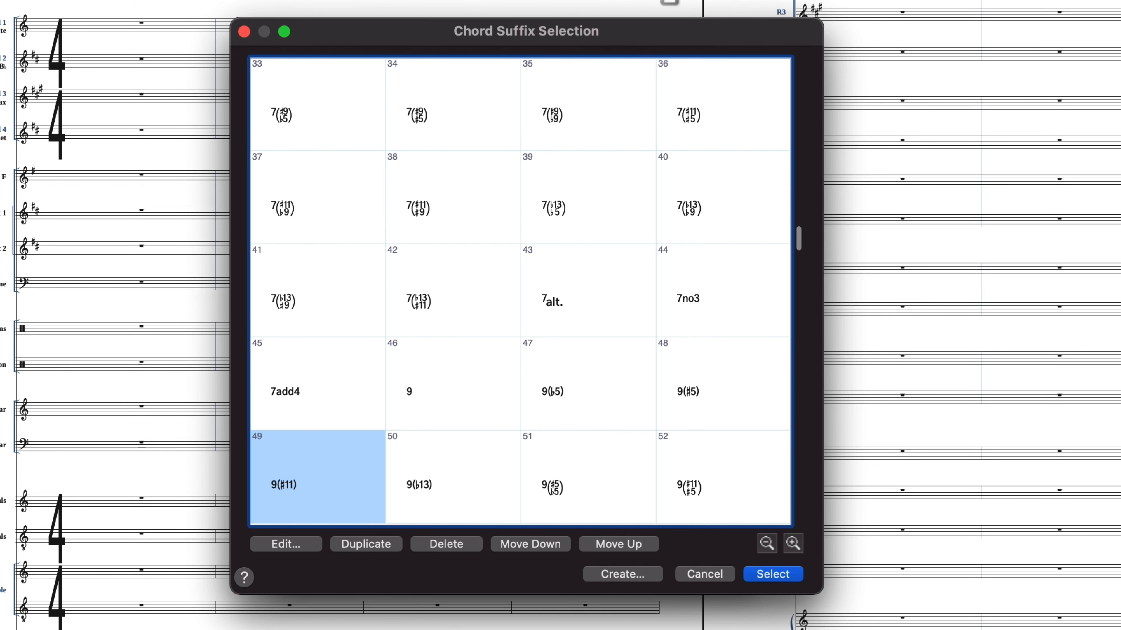
key(Down)
key(Down)
key(Down)
key(Down)
key(Down)
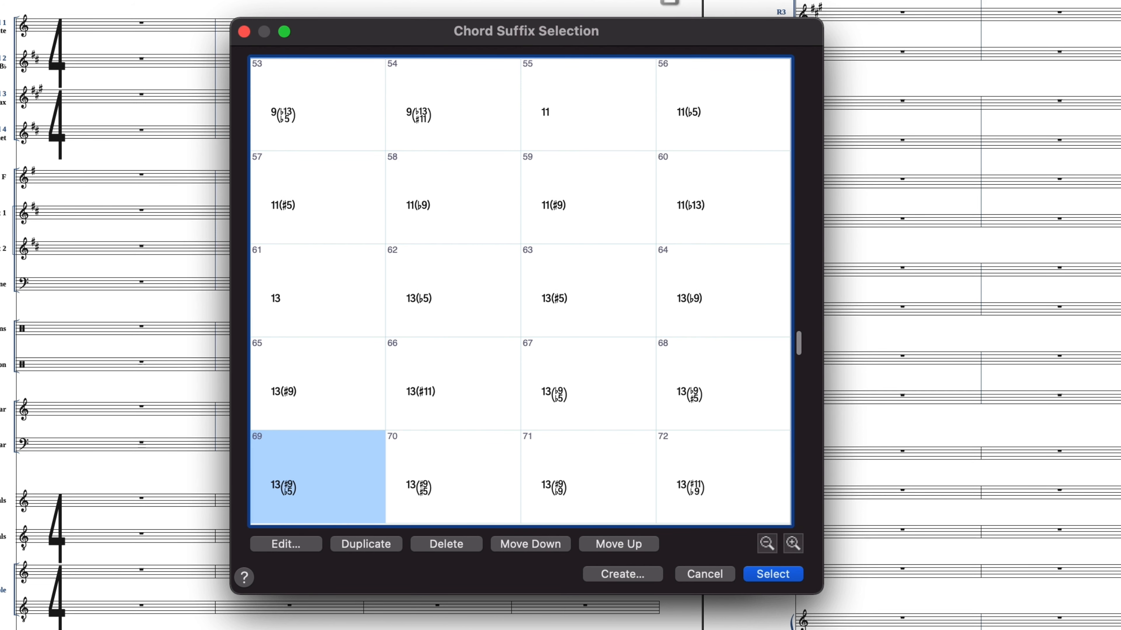
key(Down)
key(Down)
key(Down)
key(Down)
key(Down)
key(Down)
key(Down)
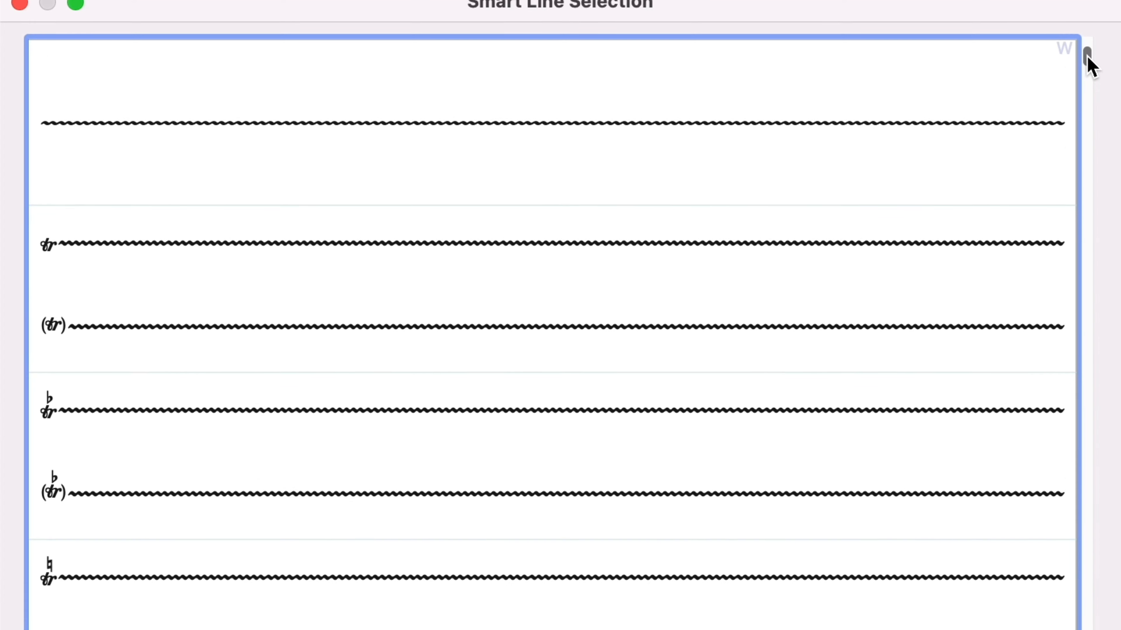
Step: Browse the custom line library from the trill lines down to the 8 and 15 octave lines
scroll(1083, 55, down, 10)
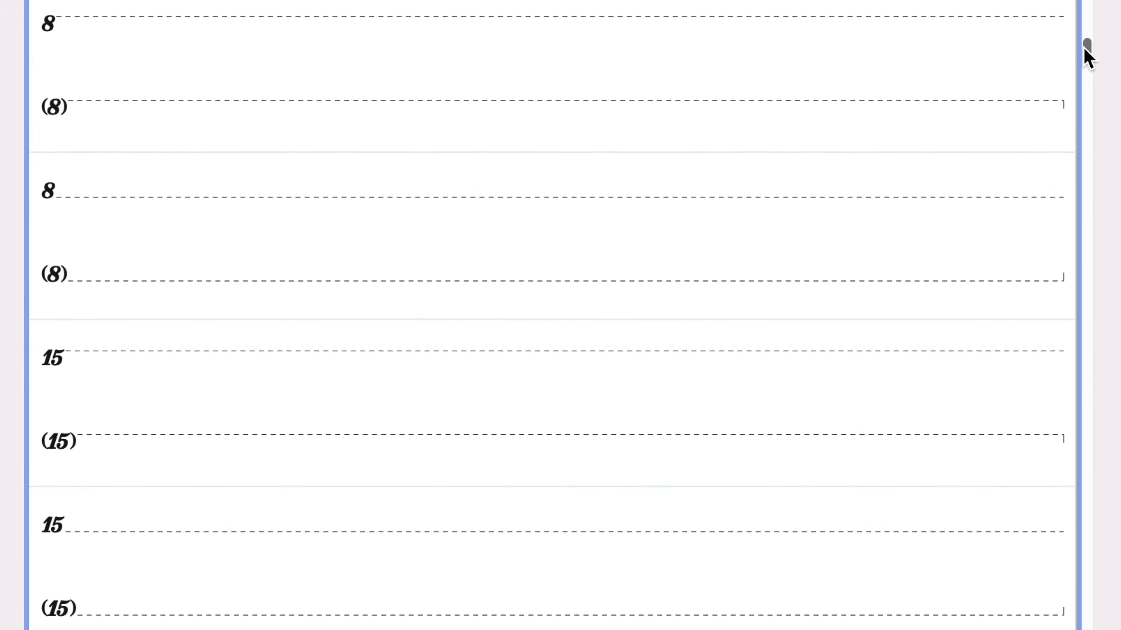